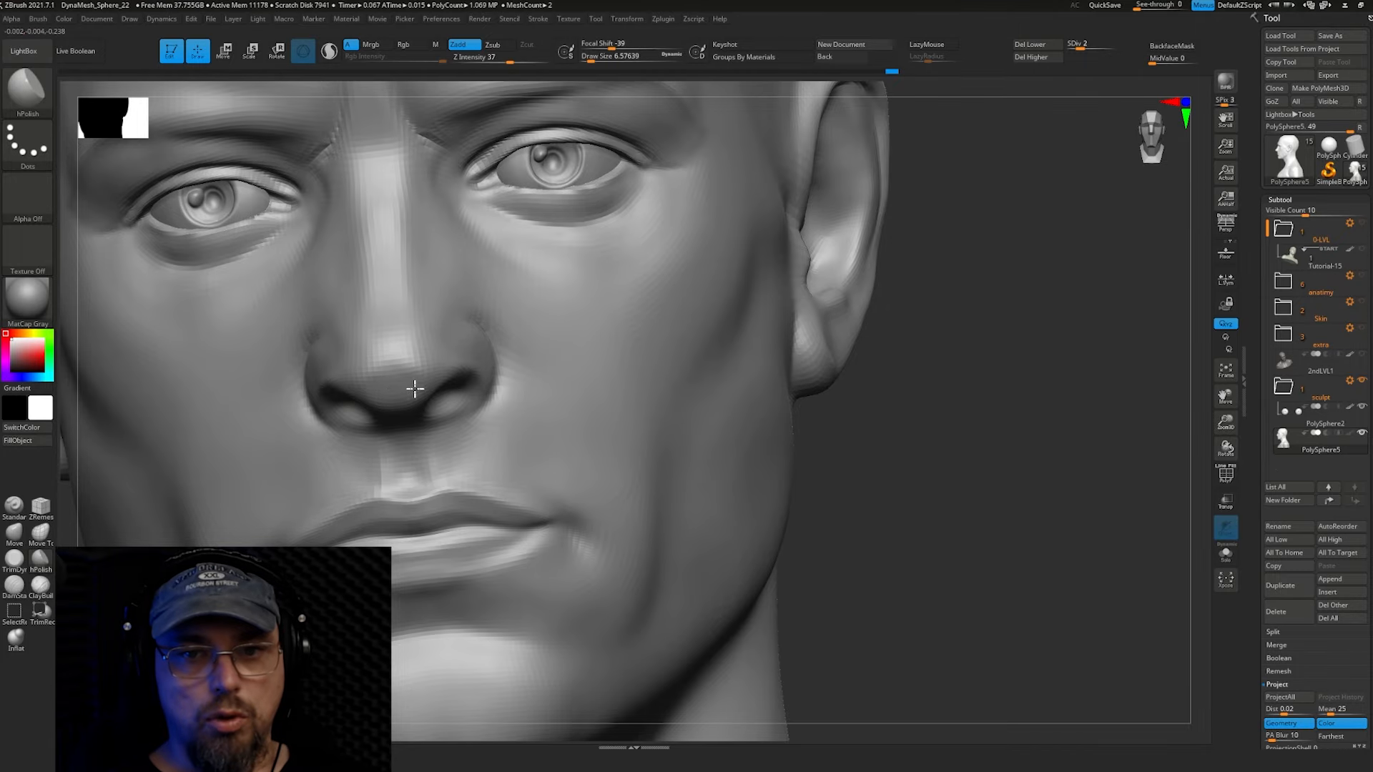
Carve the crease around the nostril wing with the DamStandard brush at a draw size of about 4.3
{"action": "mouse_move", "coordinate": [422, 387]}
{"action": "right_mouse_down"}
{"action": "mouse_move", "coordinate": [364, 364]}
{"action": "mouse_move", "coordinate": [391, 350]}
{"action": "mouse_move", "coordinate": [472, 353]}
{"action": "mouse_move", "coordinate": [393, 359]}
{"action": "mouse_move", "coordinate": [429, 315]}
{"action": "mouse_move", "coordinate": [364, 378]}
{"action": "right_mouse_up"}
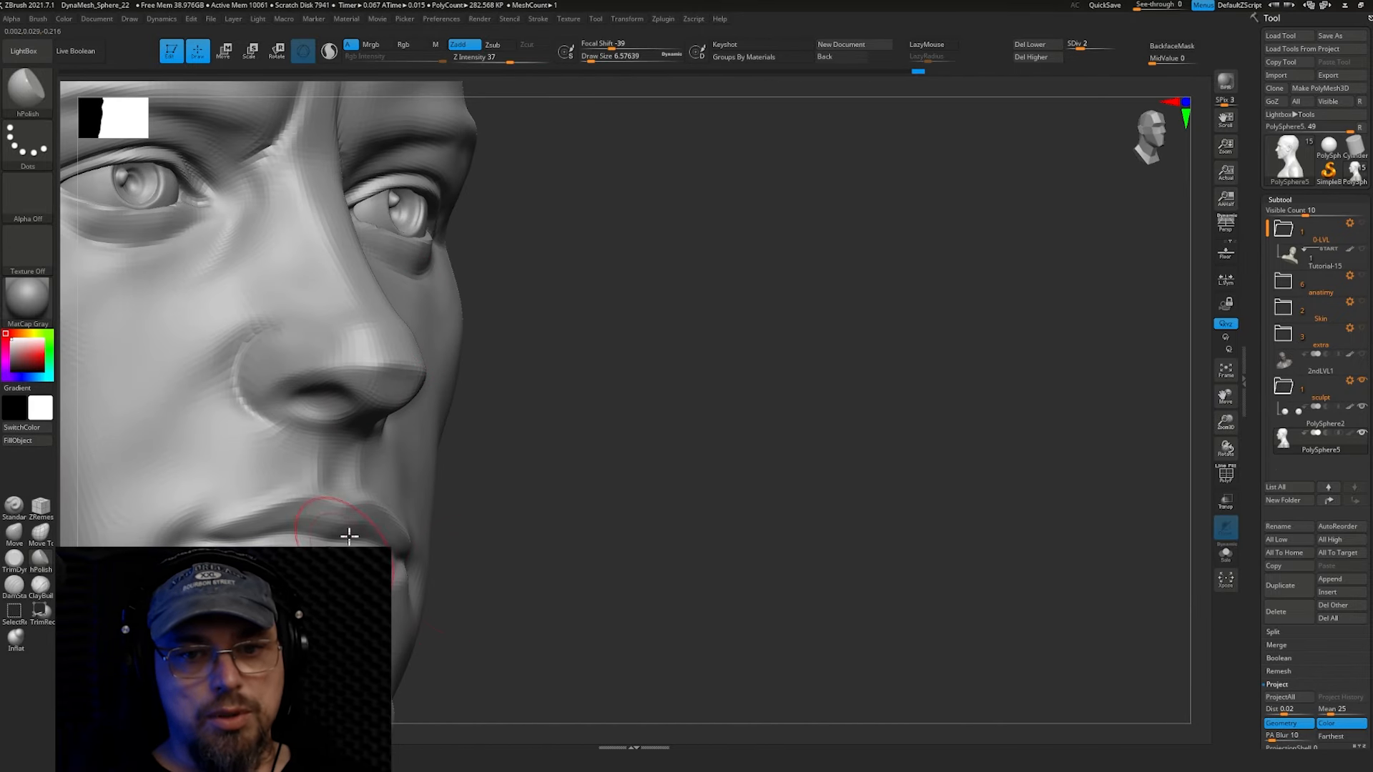
{"action": "mouse_move", "coordinate": [348, 535]}
{"action": "right_mouse_down"}
{"action": "mouse_move", "coordinate": [604, 484]}
{"action": "mouse_move", "coordinate": [511, 512]}
{"action": "right_mouse_up"}
{"action": "right_click_drag", "start_coordinate": [485, 437], "coordinate": [453, 392]}
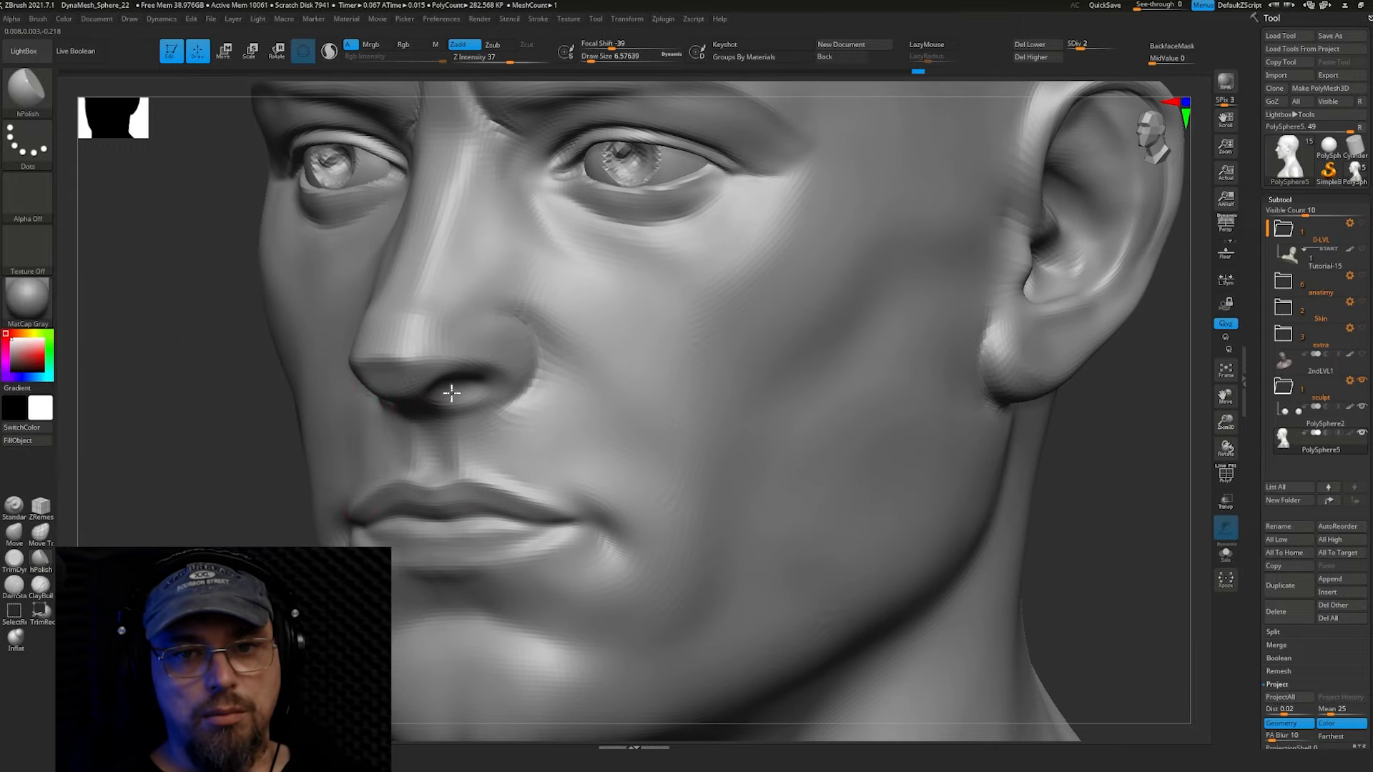
{"action": "mouse_move", "coordinate": [454, 495]}
{"action": "right_mouse_down"}
{"action": "mouse_move", "coordinate": [469, 392]}
{"action": "mouse_move", "coordinate": [377, 346]}
{"action": "mouse_move", "coordinate": [343, 347]}
{"action": "mouse_move", "coordinate": [371, 341]}
{"action": "mouse_move", "coordinate": [396, 366]}
{"action": "mouse_move", "coordinate": [429, 369]}
{"action": "mouse_move", "coordinate": [414, 306]}
{"action": "mouse_move", "coordinate": [469, 330]}
{"action": "mouse_move", "coordinate": [398, 348]}
{"action": "mouse_move", "coordinate": [569, 344]}
{"action": "mouse_move", "coordinate": [530, 340]}
{"action": "mouse_move", "coordinate": [671, 355]}
{"action": "mouse_move", "coordinate": [426, 348]}
{"action": "mouse_move", "coordinate": [403, 434]}
{"action": "mouse_move", "coordinate": [410, 399]}
{"action": "mouse_move", "coordinate": [386, 356]}
{"action": "mouse_move", "coordinate": [331, 450]}
{"action": "right_mouse_up"}
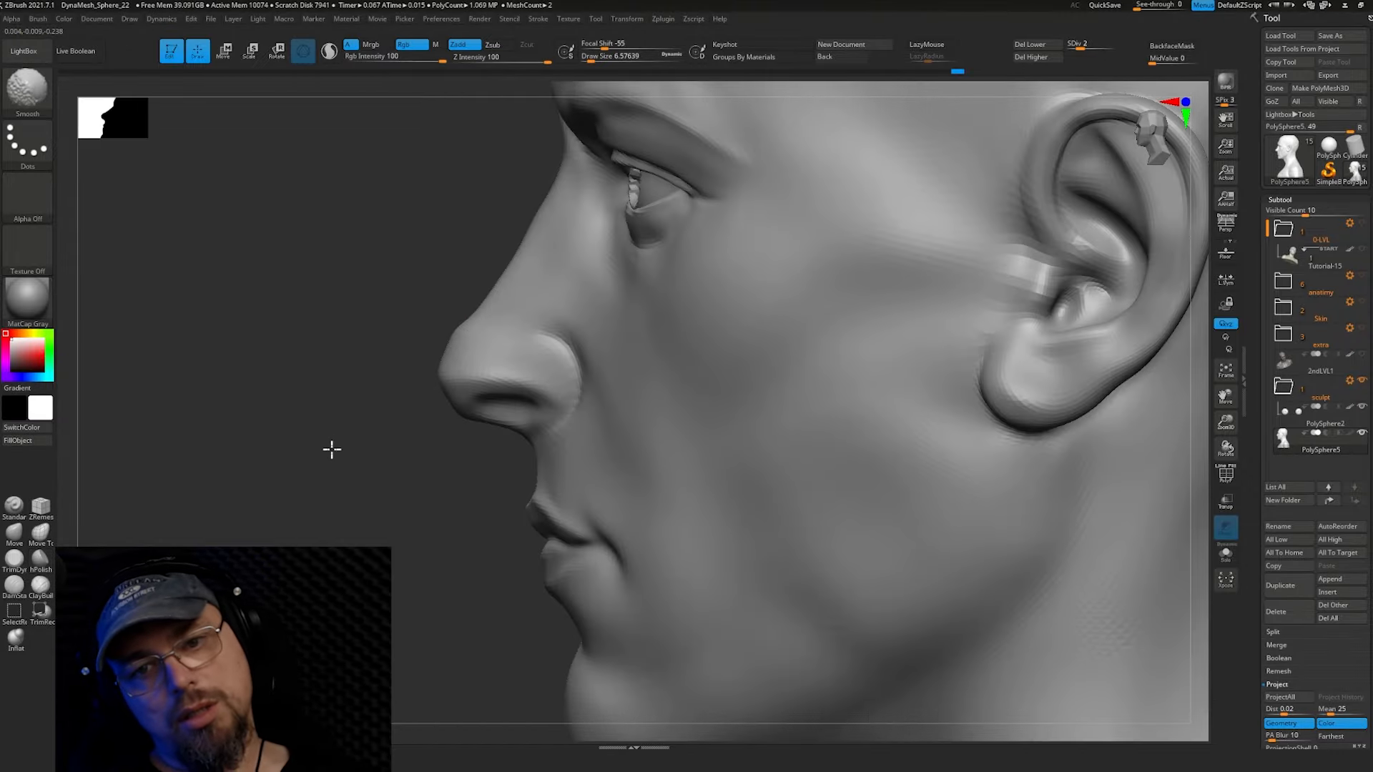
{"action": "right_click_drag", "start_coordinate": [371, 367], "coordinate": [103, 489]}
{"action": "left_click", "coordinate": [15, 584]}
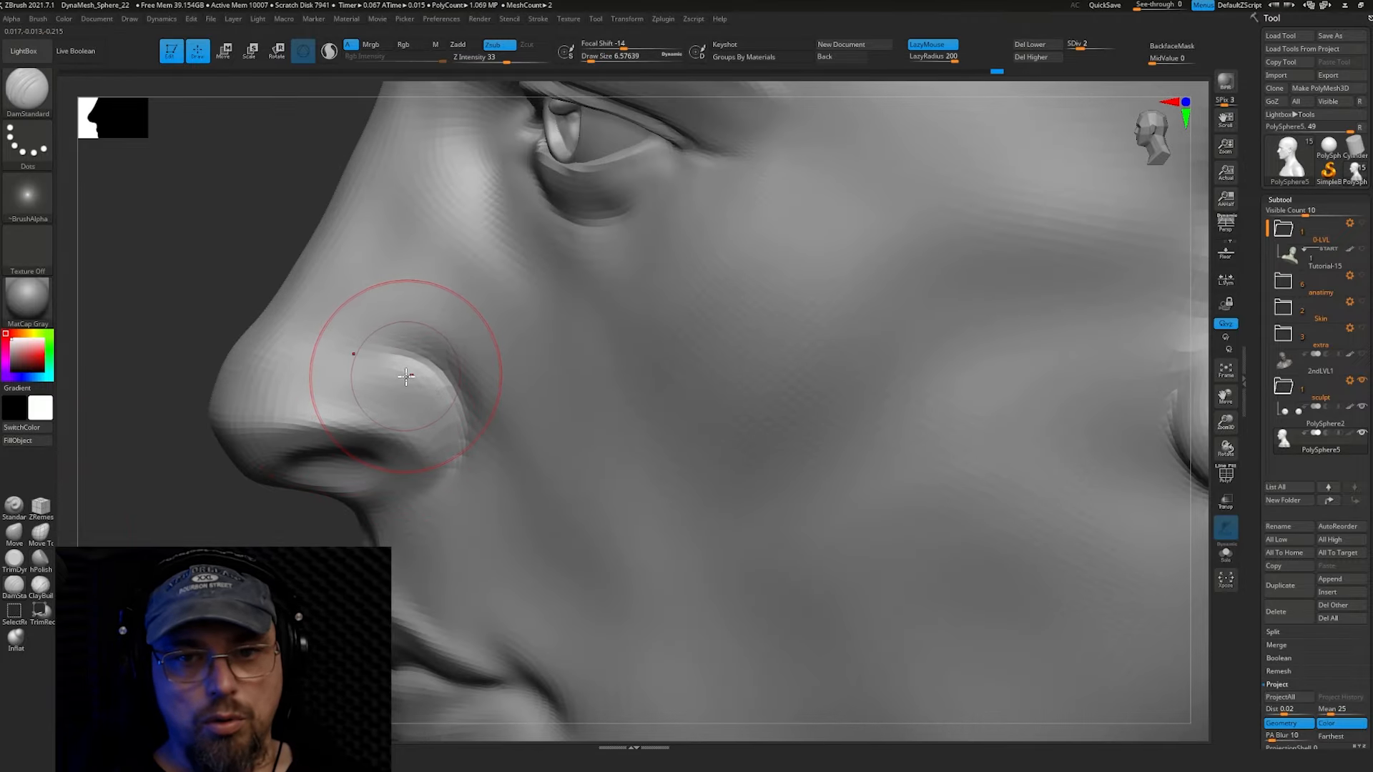
{"action": "left_click_drag", "start_coordinate": [365, 363], "coordinate": [426, 368]}
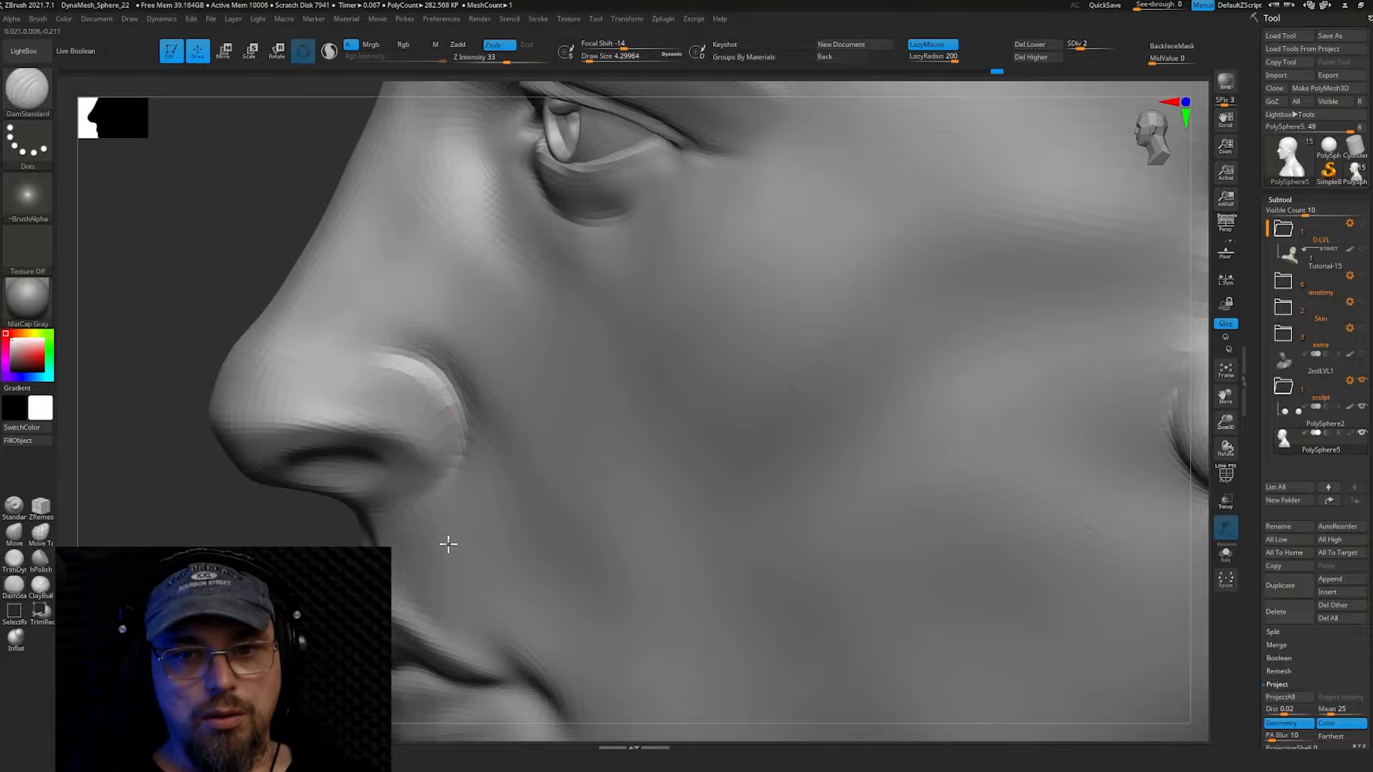
{"action": "left_click_drag", "start_coordinate": [448, 544], "coordinate": [413, 609]}
{"action": "right_click_drag", "start_coordinate": [410, 396], "coordinate": [452, 406]}
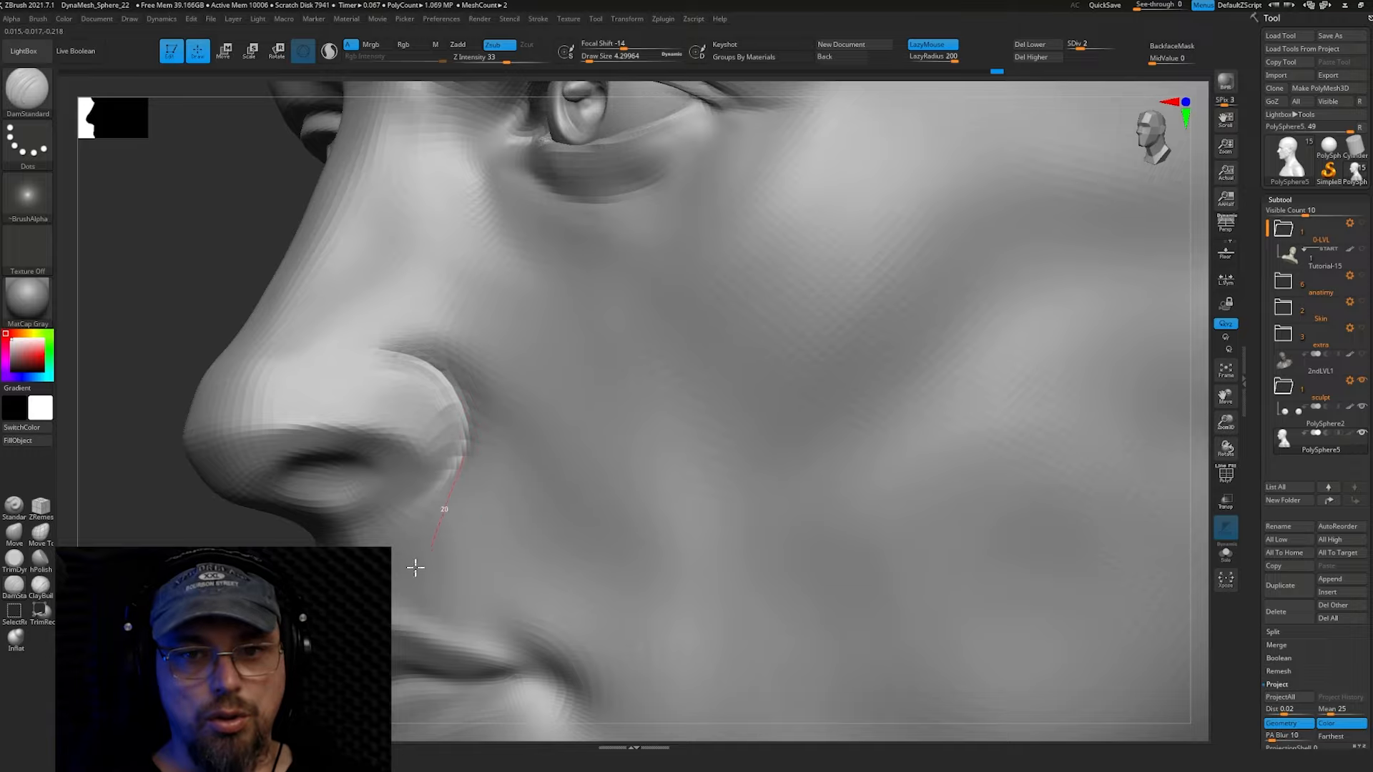
{"action": "left_click_drag", "start_coordinate": [291, 544], "coordinate": [291, 546]}
{"action": "mouse_move", "coordinate": [351, 493]}
{"action": "right_mouse_down"}
{"action": "mouse_move", "coordinate": [407, 491]}
{"action": "mouse_move", "coordinate": [420, 457]}
{"action": "mouse_move", "coordinate": [393, 443]}
{"action": "right_mouse_up"}
Raise the head to subdivision level 4 and smooth the surface of the nostril wing
{"action": "left_click", "coordinate": [1093, 45]}
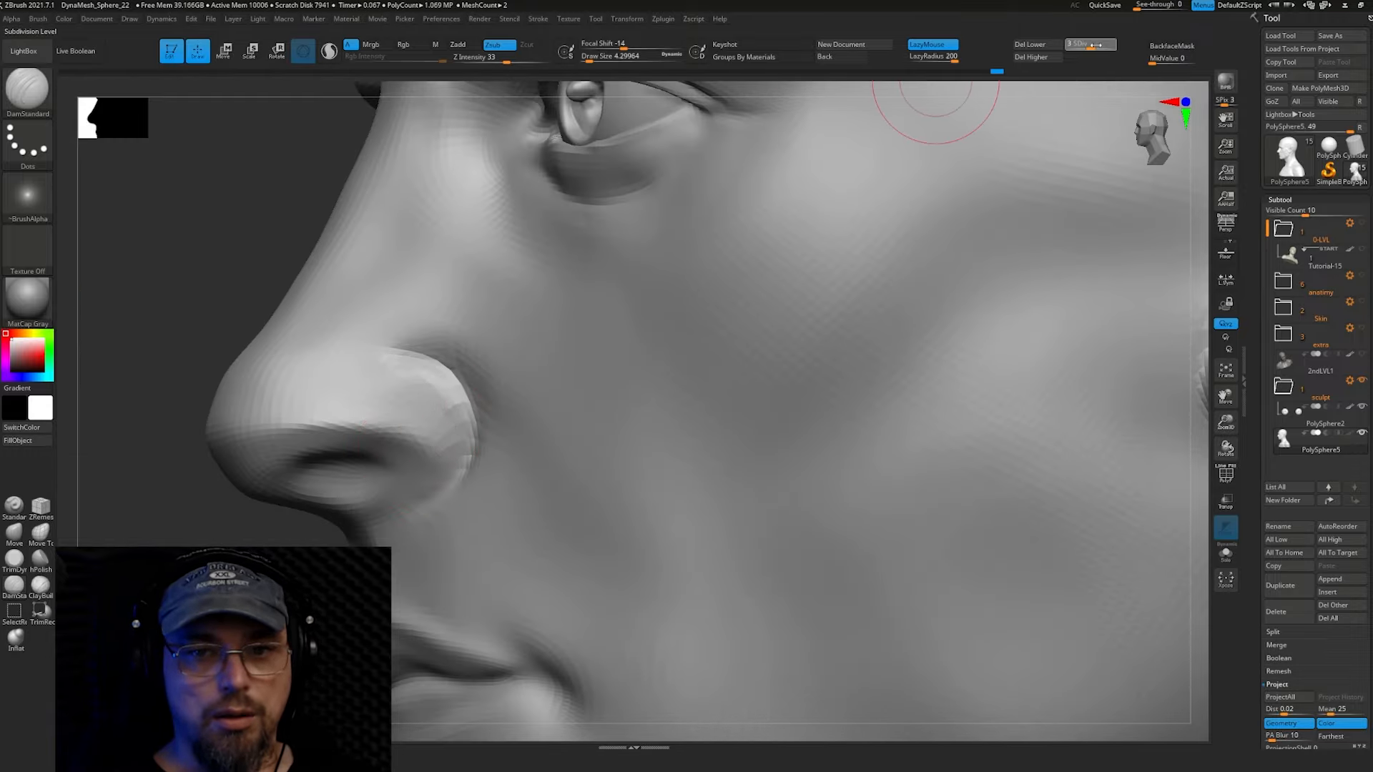
{"action": "right_click_drag", "start_coordinate": [432, 401], "coordinate": [438, 398]}
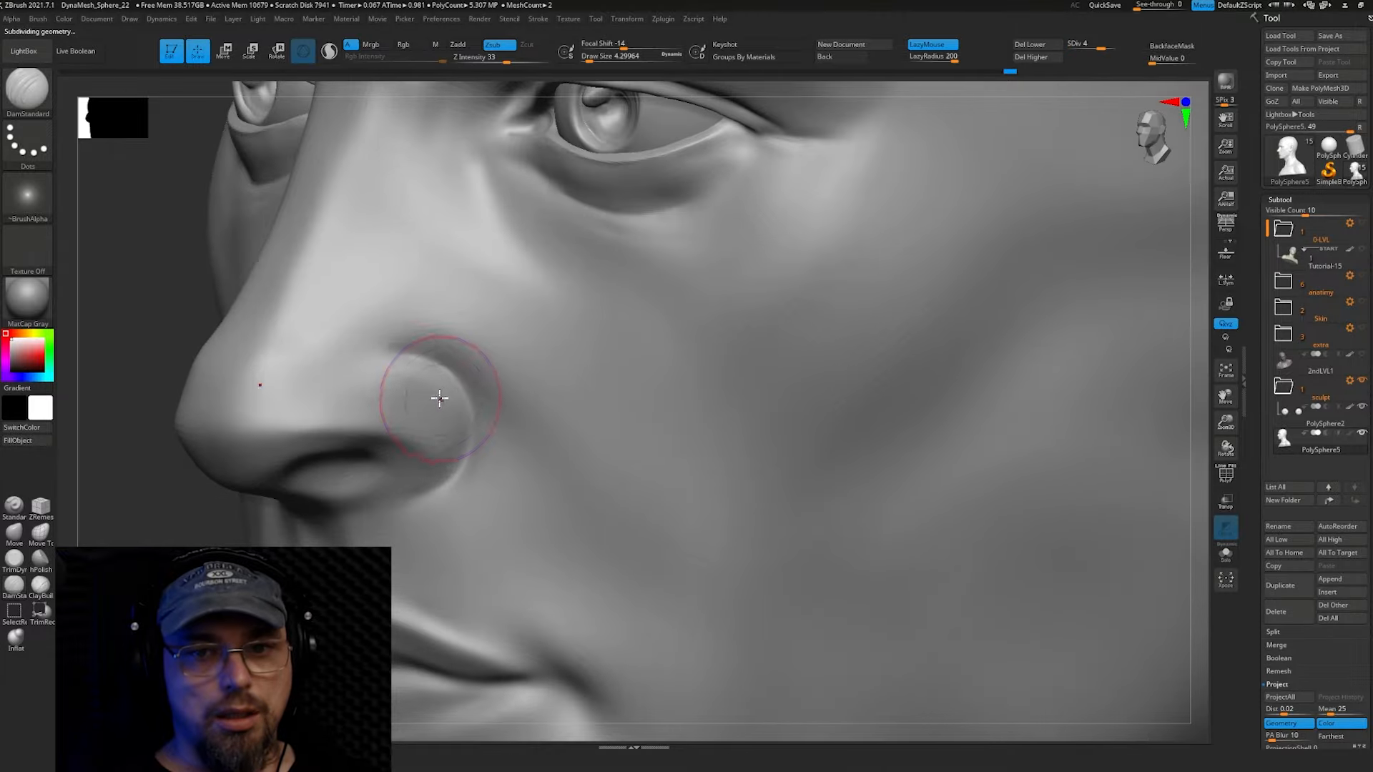
{"action": "left_click_drag", "start_coordinate": [439, 398], "coordinate": [425, 357], "text": "shift"}
{"action": "left_click_drag", "start_coordinate": [450, 444], "coordinate": [449, 379], "text": "shift"}
{"action": "mouse_move", "coordinate": [449, 379]}
{"action": "right_mouse_down", "text": "ctrl"}
{"action": "mouse_move", "coordinate": [408, 347]}
{"action": "mouse_move", "coordinate": [493, 358]}
{"action": "mouse_move", "coordinate": [389, 395]}
{"action": "mouse_move", "coordinate": [461, 454]}
{"action": "right_mouse_up", "text": "ctrl"}
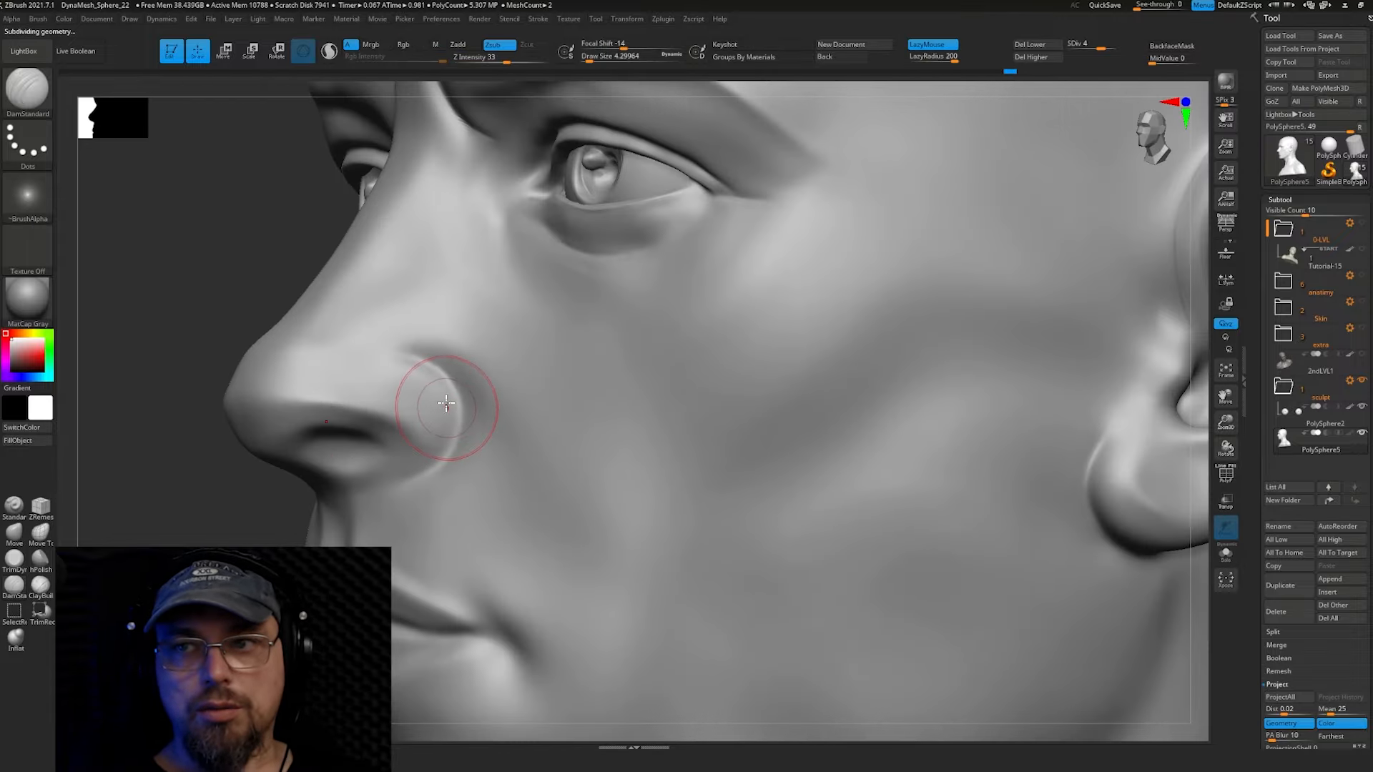
Sharpen the outer edge of the nostril wing with DamStandard strokes and smooth the crease into the wing
{"action": "left_click_drag", "start_coordinate": [442, 374], "coordinate": [495, 451]}
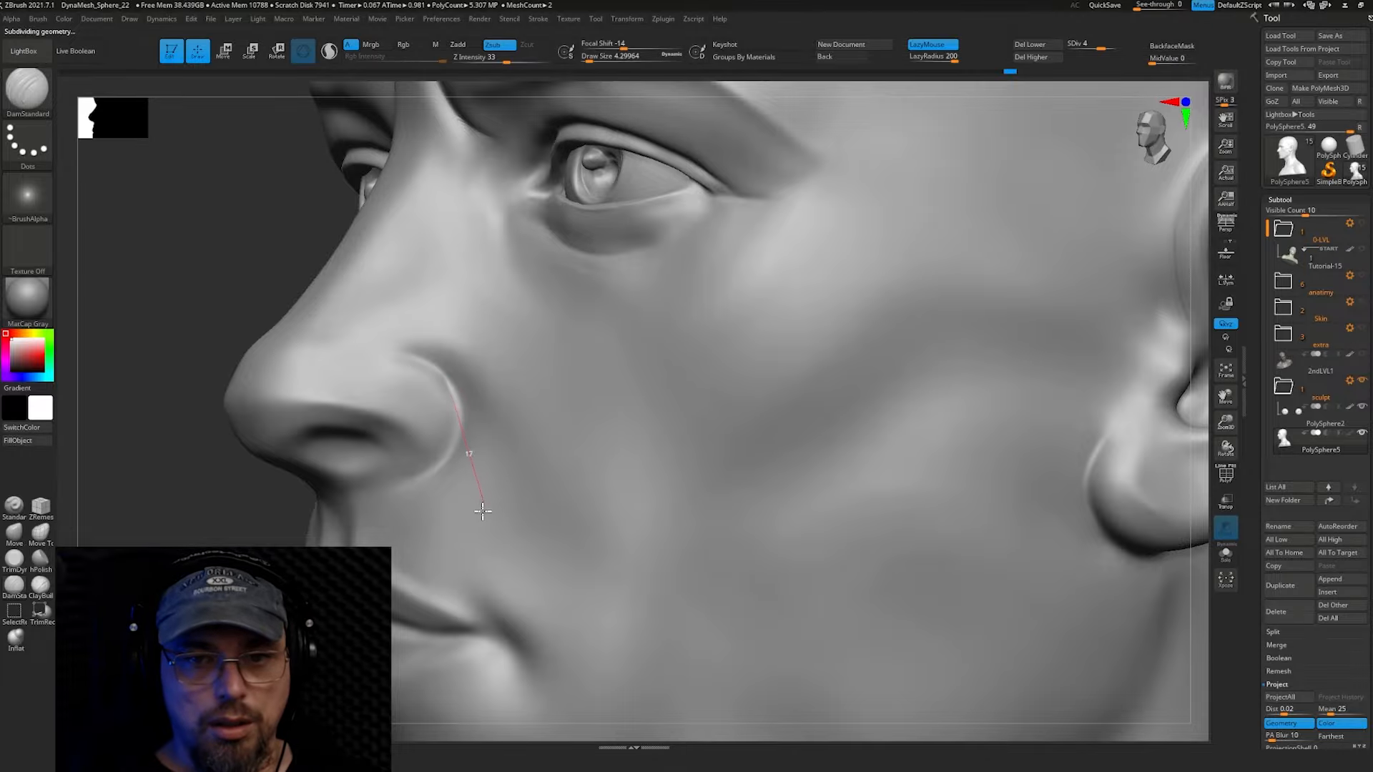
{"action": "left_click_drag", "start_coordinate": [378, 541], "coordinate": [311, 511]}
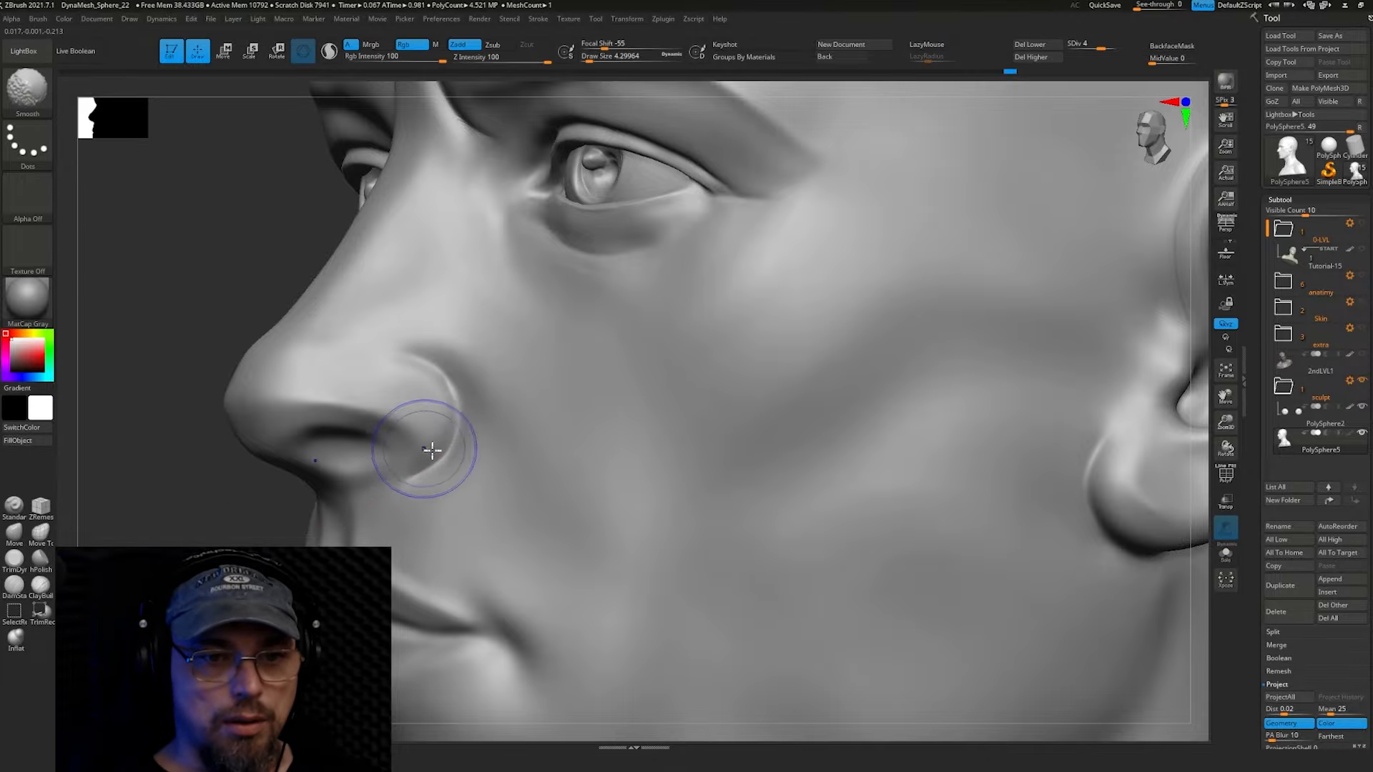
{"action": "left_click_drag", "start_coordinate": [432, 451], "coordinate": [464, 367], "text": "shift"}
{"action": "mouse_move", "coordinate": [464, 368]}
{"action": "right_mouse_down"}
{"action": "mouse_move", "coordinate": [493, 386]}
{"action": "mouse_move", "coordinate": [465, 374]}
{"action": "right_mouse_up"}
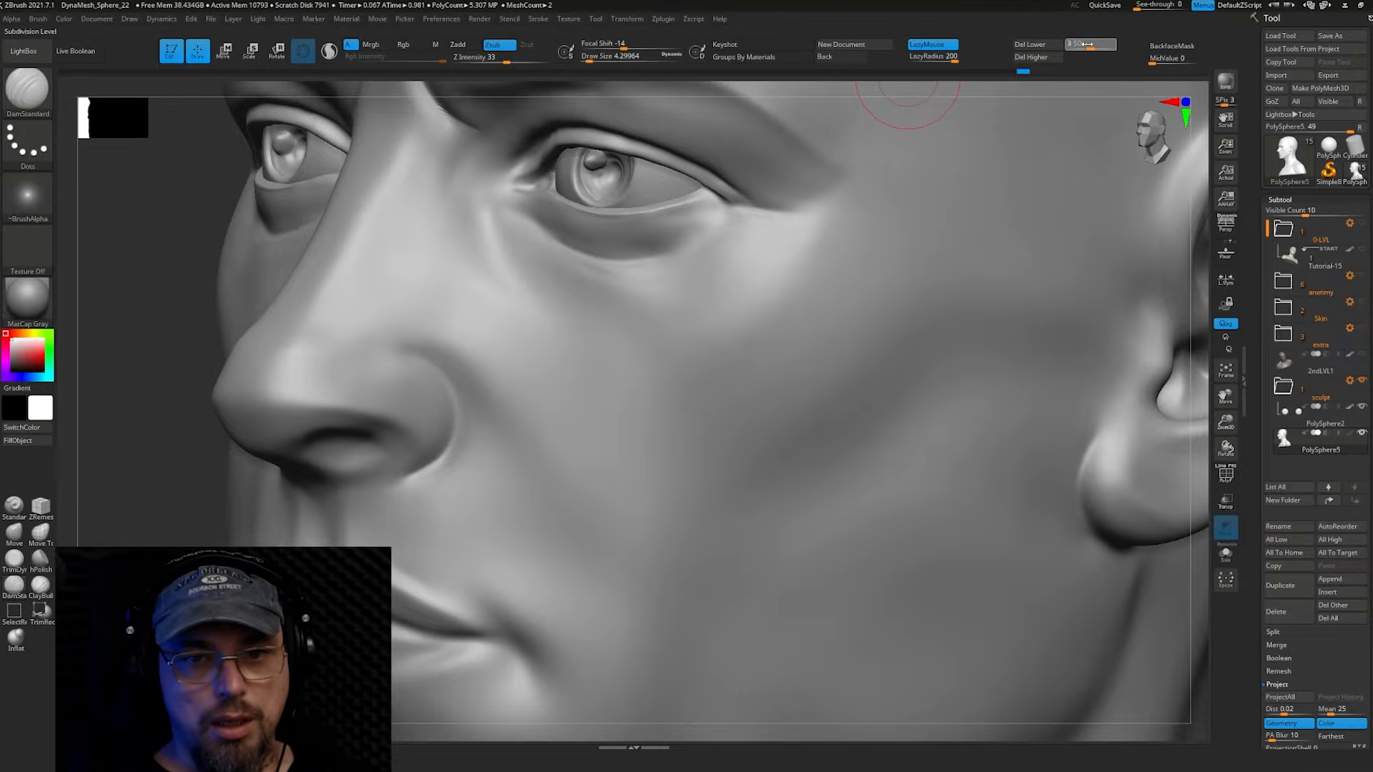
Drop to subdivision level 2 and polish the nostril wing and nose tip with hPolish at a draw size of about 2.6
{"action": "key", "text": "s"}
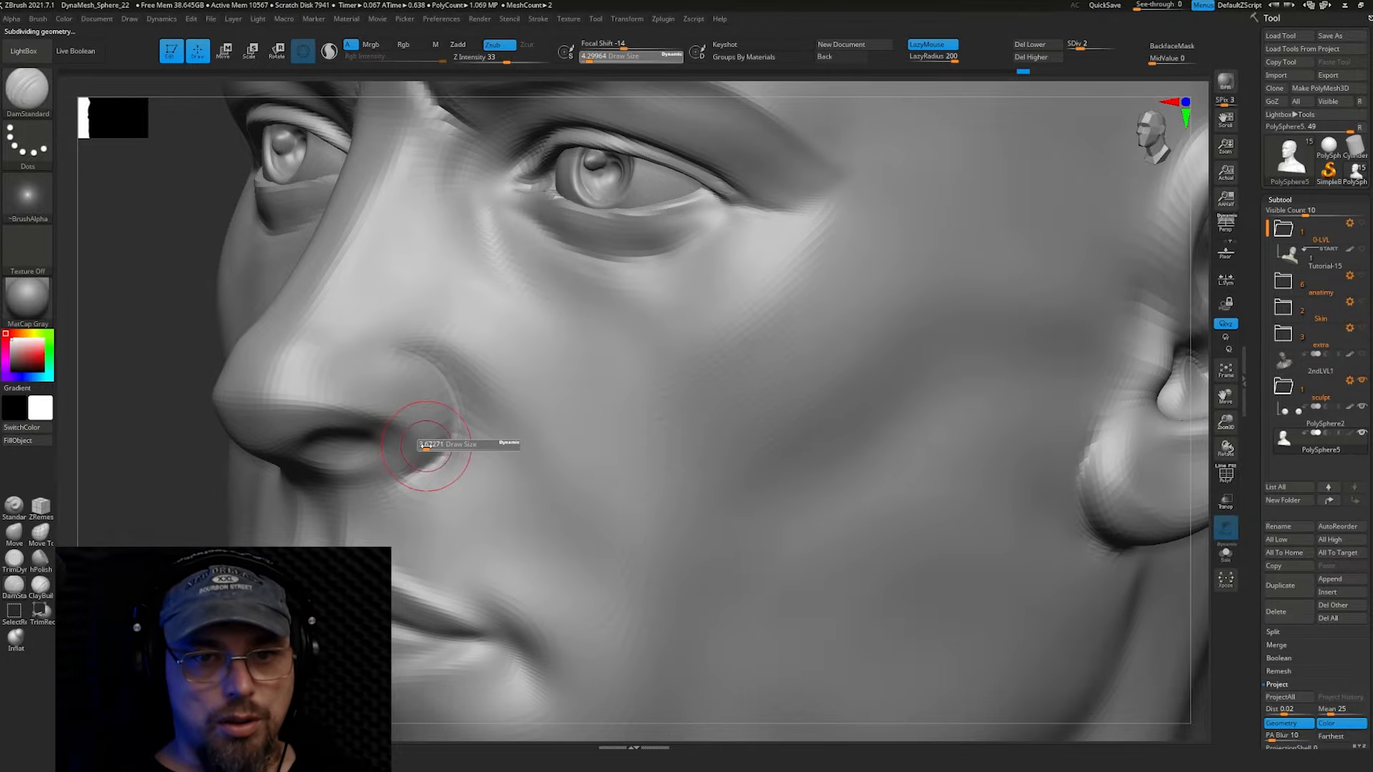
{"action": "left_click_drag", "start_coordinate": [430, 451], "coordinate": [427, 450]}
{"action": "mouse_move", "coordinate": [414, 432]}
{"action": "right_mouse_down"}
{"action": "mouse_move", "coordinate": [433, 420]}
{"action": "mouse_move", "coordinate": [339, 405]}
{"action": "mouse_move", "coordinate": [380, 410]}
{"action": "mouse_move", "coordinate": [368, 396]}
{"action": "mouse_move", "coordinate": [317, 434]}
{"action": "mouse_move", "coordinate": [371, 429]}
{"action": "mouse_move", "coordinate": [288, 475]}
{"action": "mouse_move", "coordinate": [274, 465]}
{"action": "mouse_move", "coordinate": [453, 383]}
{"action": "mouse_move", "coordinate": [291, 399]}
{"action": "right_mouse_up"}
{"action": "left_click", "coordinate": [40, 560]}
{"action": "right_click_drag", "start_coordinate": [380, 370], "coordinate": [257, 380]}
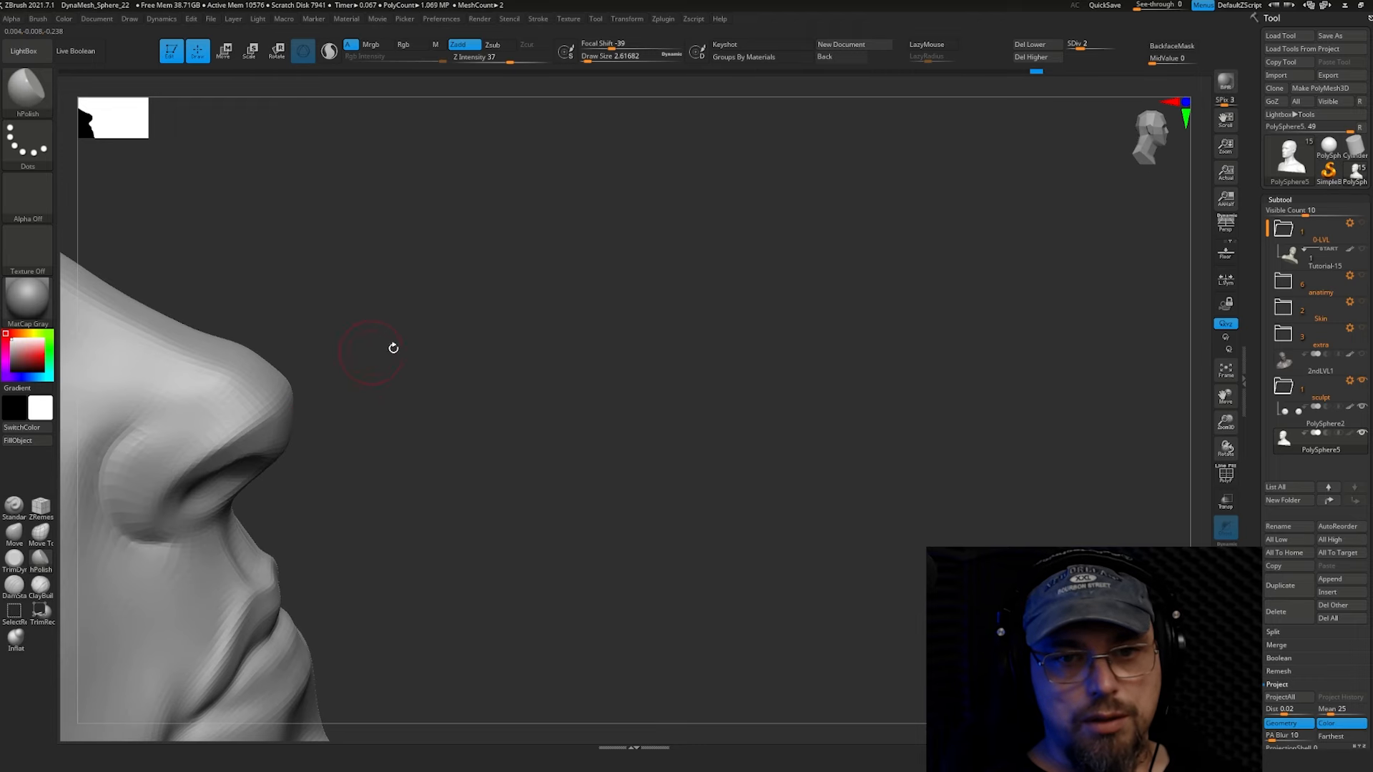
{"action": "right_click_drag", "start_coordinate": [393, 346], "coordinate": [426, 371], "text": "alt"}
{"action": "right_click_drag", "start_coordinate": [266, 432], "coordinate": [292, 423]}
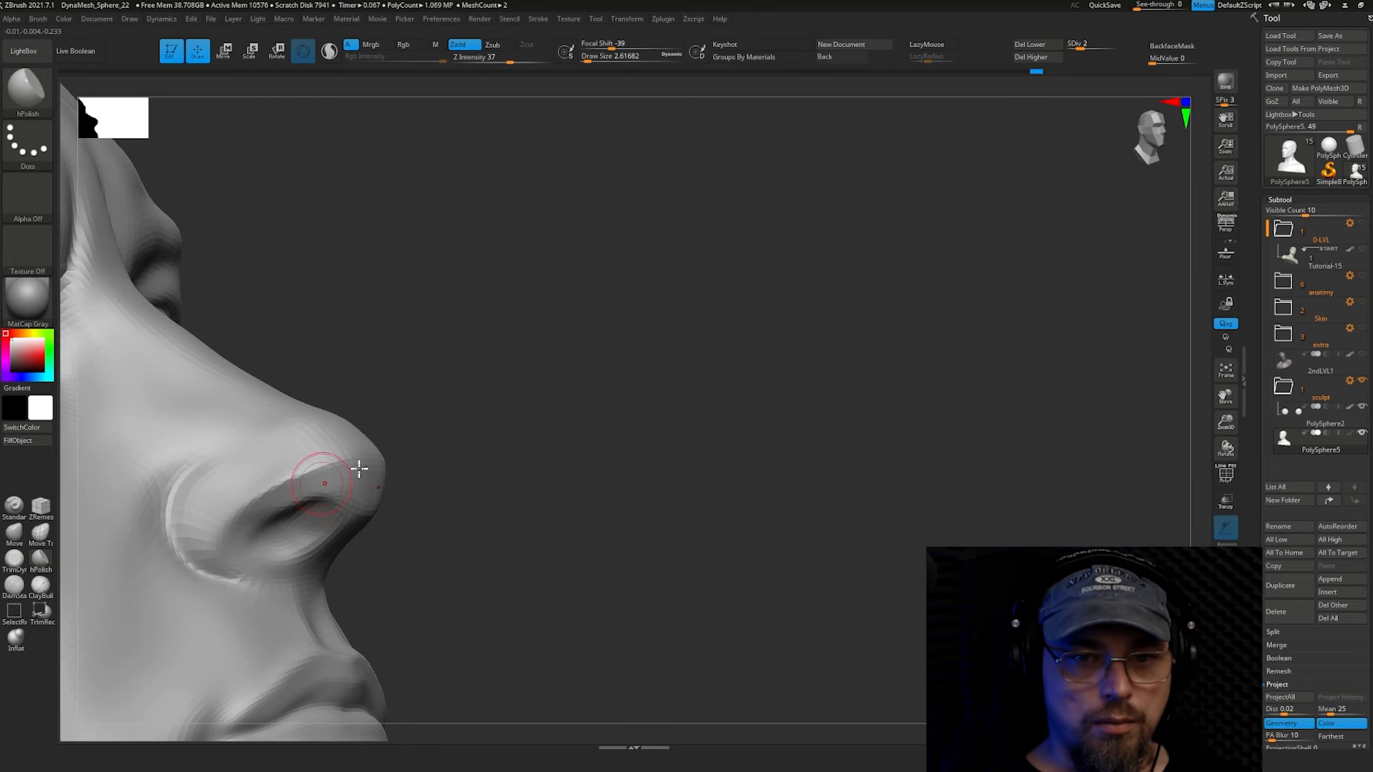
{"action": "right_click_drag", "start_coordinate": [362, 465], "coordinate": [275, 549]}
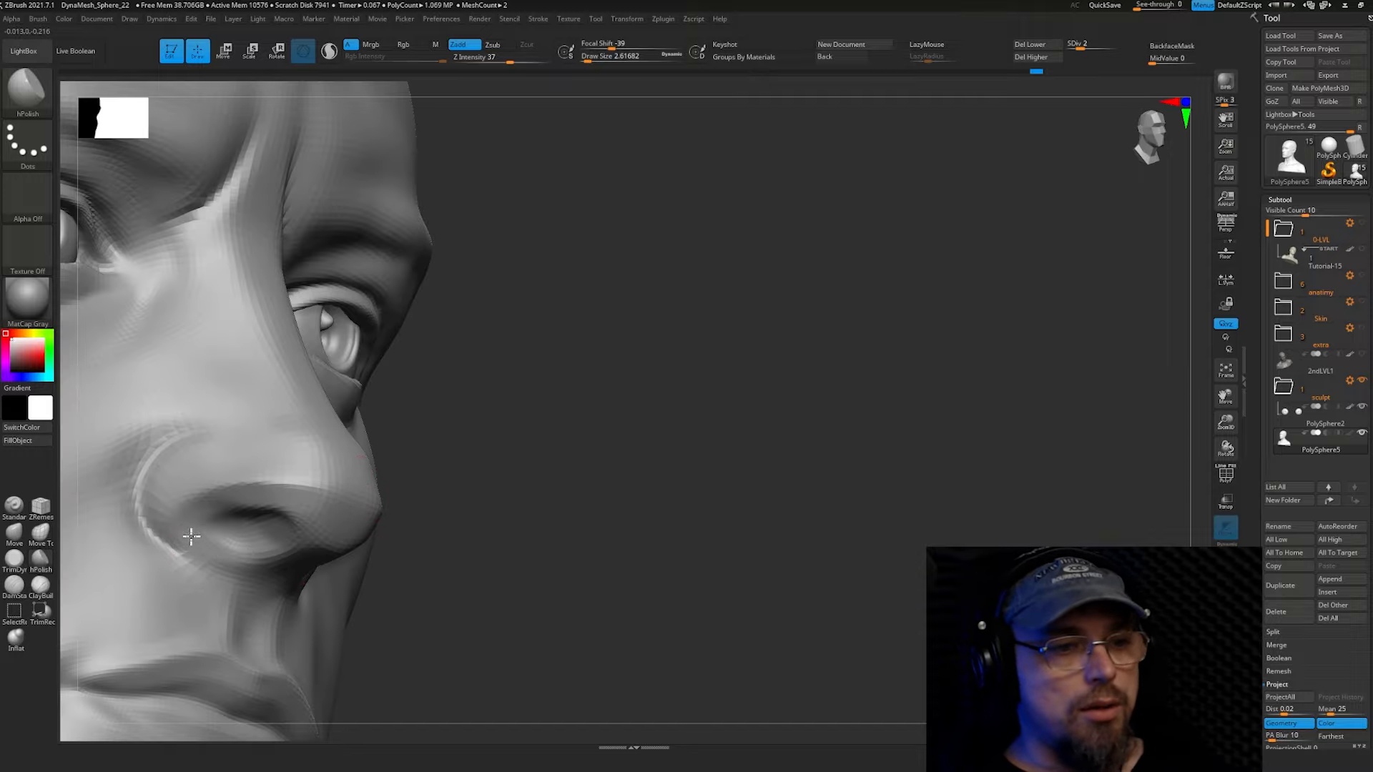
{"action": "mouse_move", "coordinate": [191, 515]}
{"action": "right_mouse_down"}
{"action": "mouse_move", "coordinate": [251, 422]}
{"action": "mouse_move", "coordinate": [494, 447]}
{"action": "mouse_move", "coordinate": [274, 492]}
{"action": "right_mouse_up"}
Set the draw size to about 3.1 and flatten the side plane of the nose with the hPolish brush
{"action": "key", "text": "s"}
{"action": "left_click_drag", "start_coordinate": [286, 471], "coordinate": [291, 468]}
{"action": "mouse_move", "coordinate": [292, 467]}
{"action": "right_mouse_down", "text": "ctrl"}
{"action": "mouse_move", "coordinate": [307, 478]}
{"action": "mouse_move", "coordinate": [264, 469]}
{"action": "mouse_move", "coordinate": [305, 468]}
{"action": "mouse_move", "coordinate": [263, 398]}
{"action": "right_mouse_up", "text": "ctrl"}
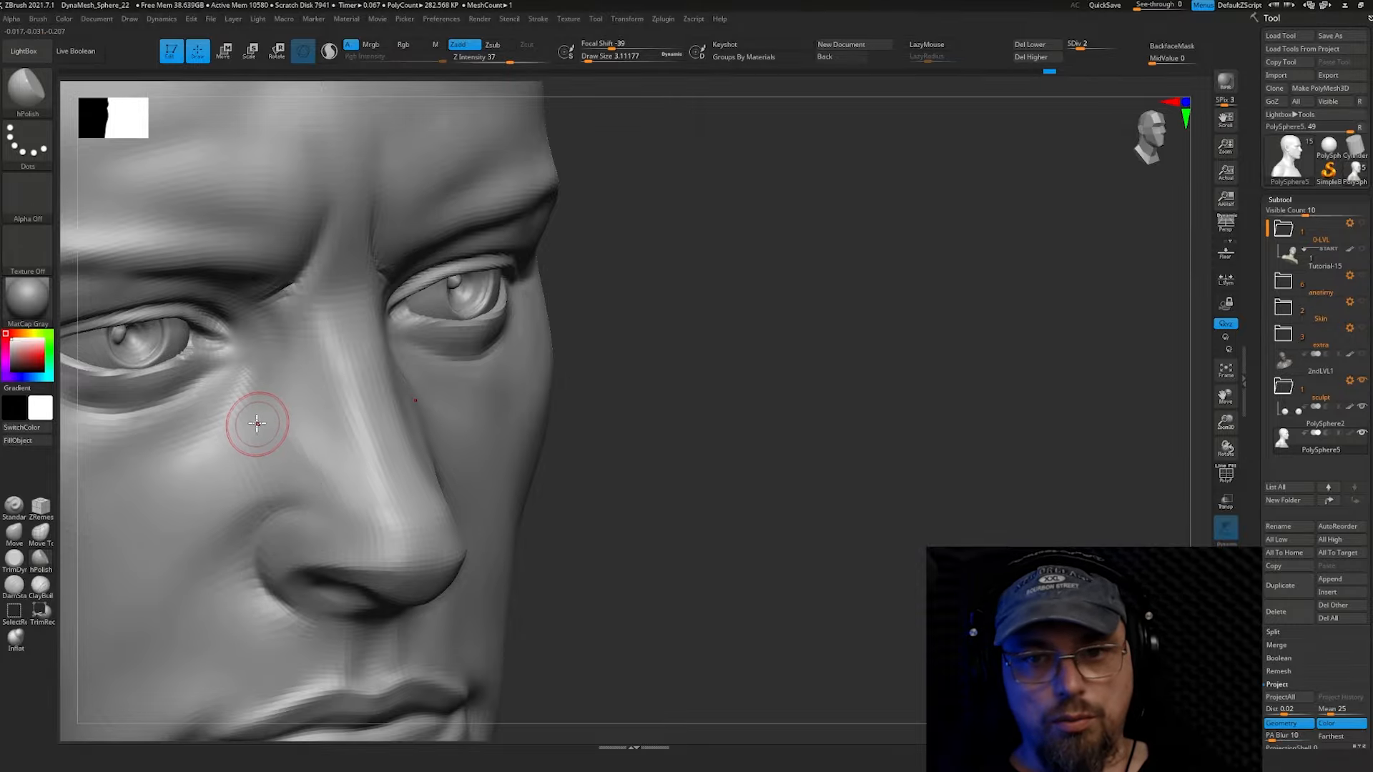
{"action": "left_click_drag", "start_coordinate": [704, 366], "coordinate": [747, 365]}
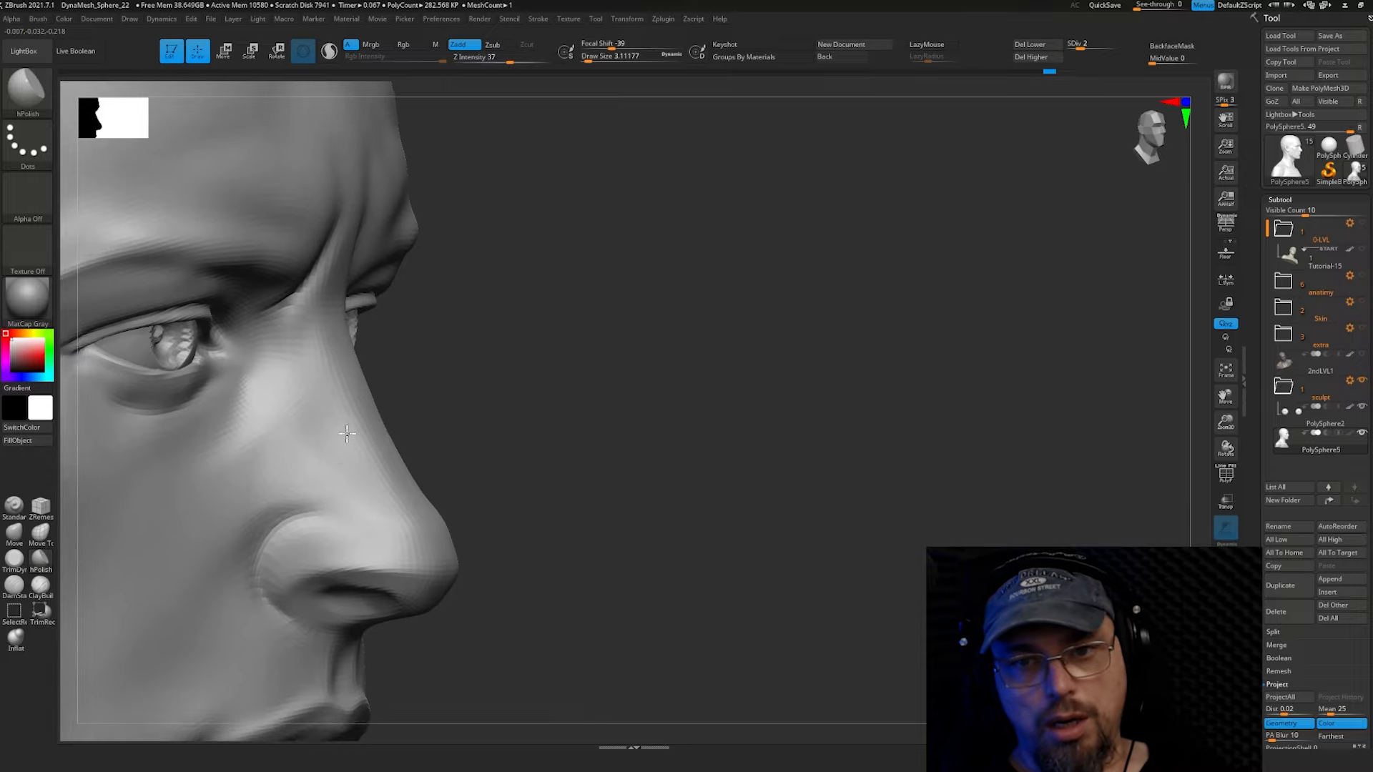
{"action": "mouse_move", "coordinate": [346, 435]}
{"action": "right_mouse_down"}
{"action": "mouse_move", "coordinate": [293, 382]}
{"action": "mouse_move", "coordinate": [328, 309]}
{"action": "mouse_move", "coordinate": [285, 366]}
{"action": "mouse_move", "coordinate": [269, 331]}
{"action": "mouse_move", "coordinate": [300, 306]}
{"action": "right_mouse_up"}
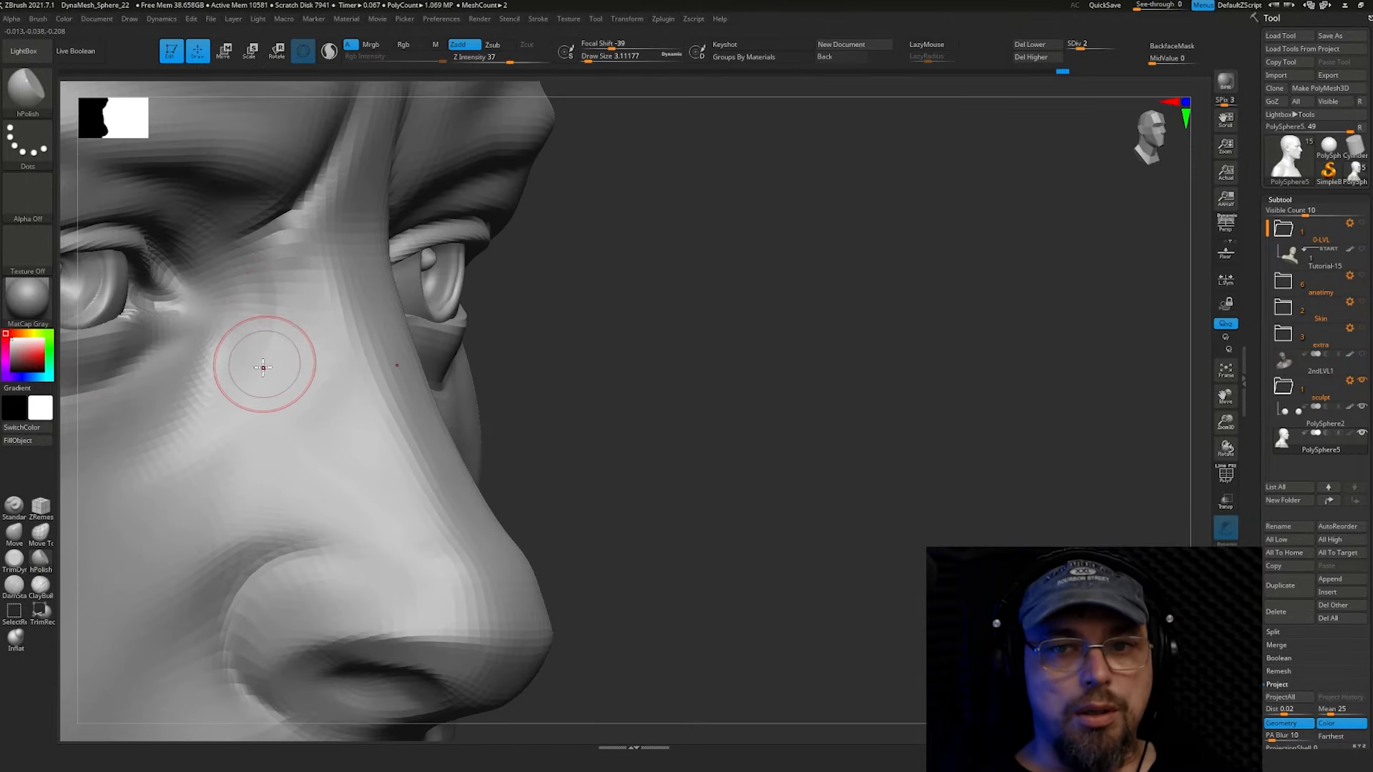
{"action": "right_click_drag", "start_coordinate": [263, 362], "coordinate": [393, 296]}
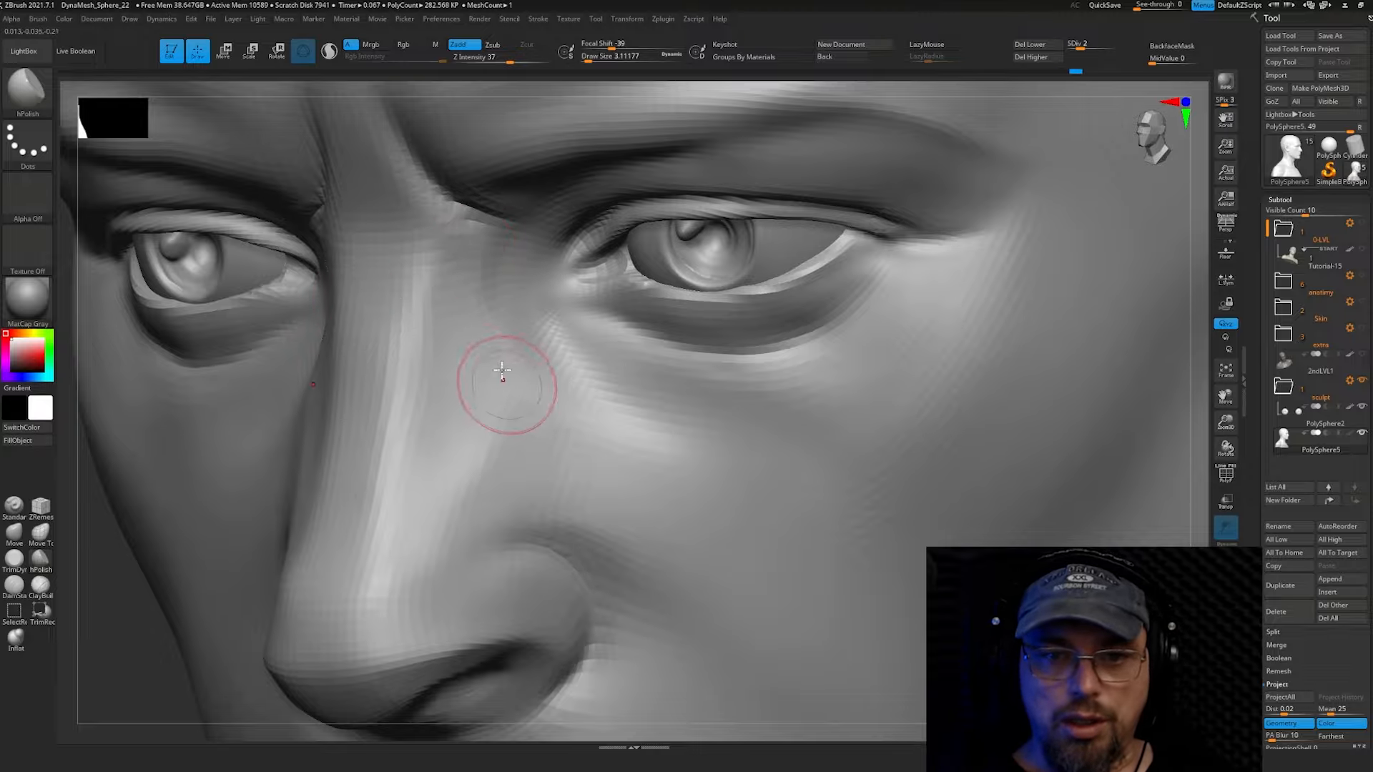
{"action": "mouse_move", "coordinate": [500, 374]}
{"action": "right_mouse_down"}
{"action": "mouse_move", "coordinate": [491, 291]}
{"action": "mouse_move", "coordinate": [561, 321]}
{"action": "right_mouse_up"}
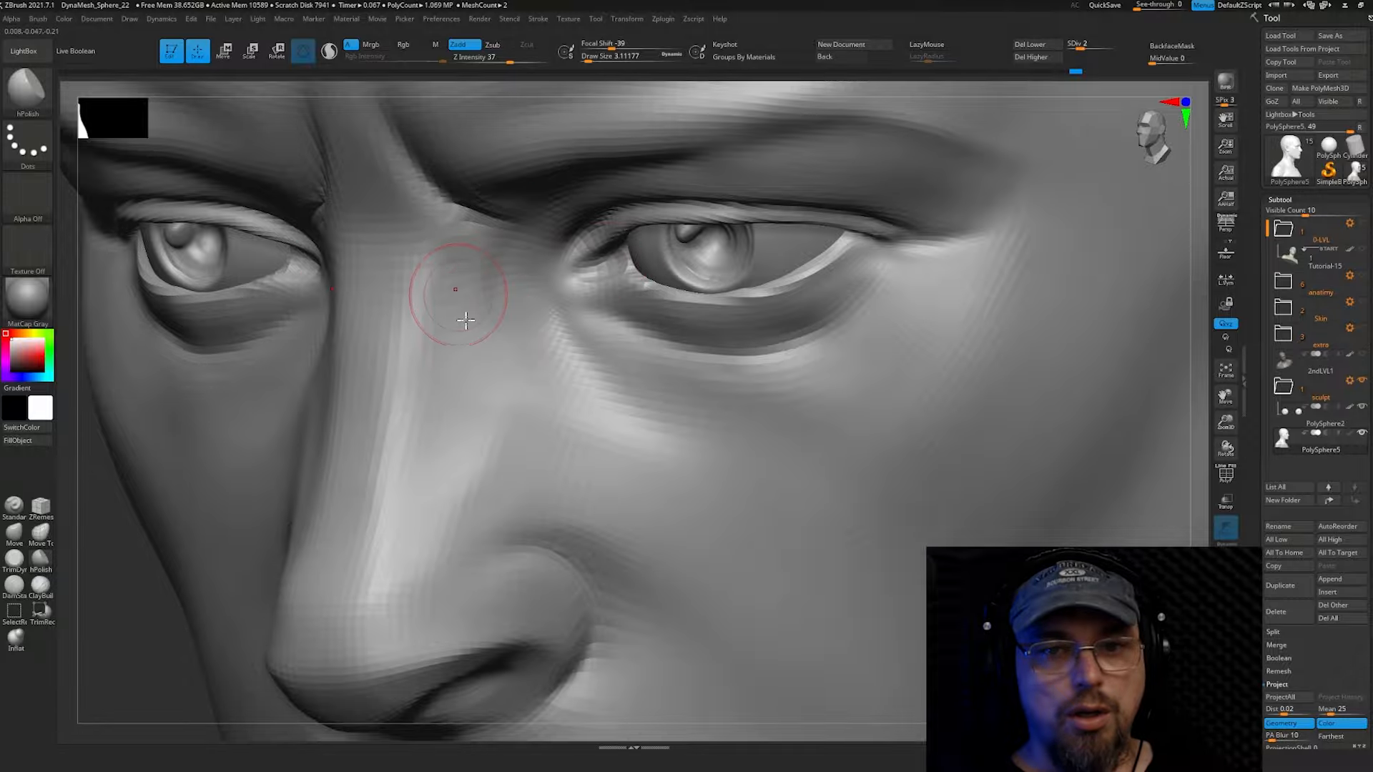
Polish the planes between the nose root, the bridge and the inner eye corner with hPolish
{"action": "right_click_drag", "start_coordinate": [529, 306], "coordinate": [459, 366]}
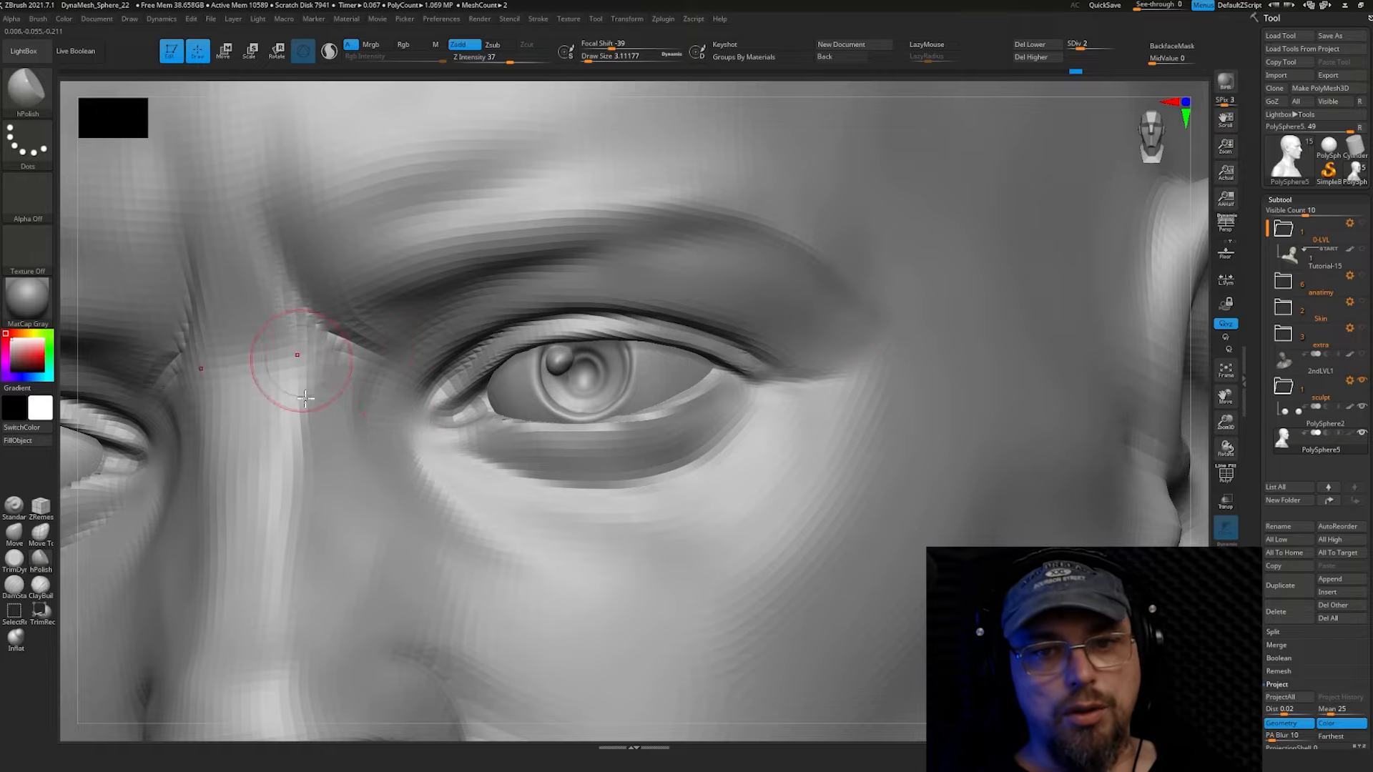
{"action": "mouse_move", "coordinate": [291, 368]}
{"action": "right_mouse_down"}
{"action": "mouse_move", "coordinate": [353, 393]}
{"action": "mouse_move", "coordinate": [379, 422]}
{"action": "right_mouse_up"}
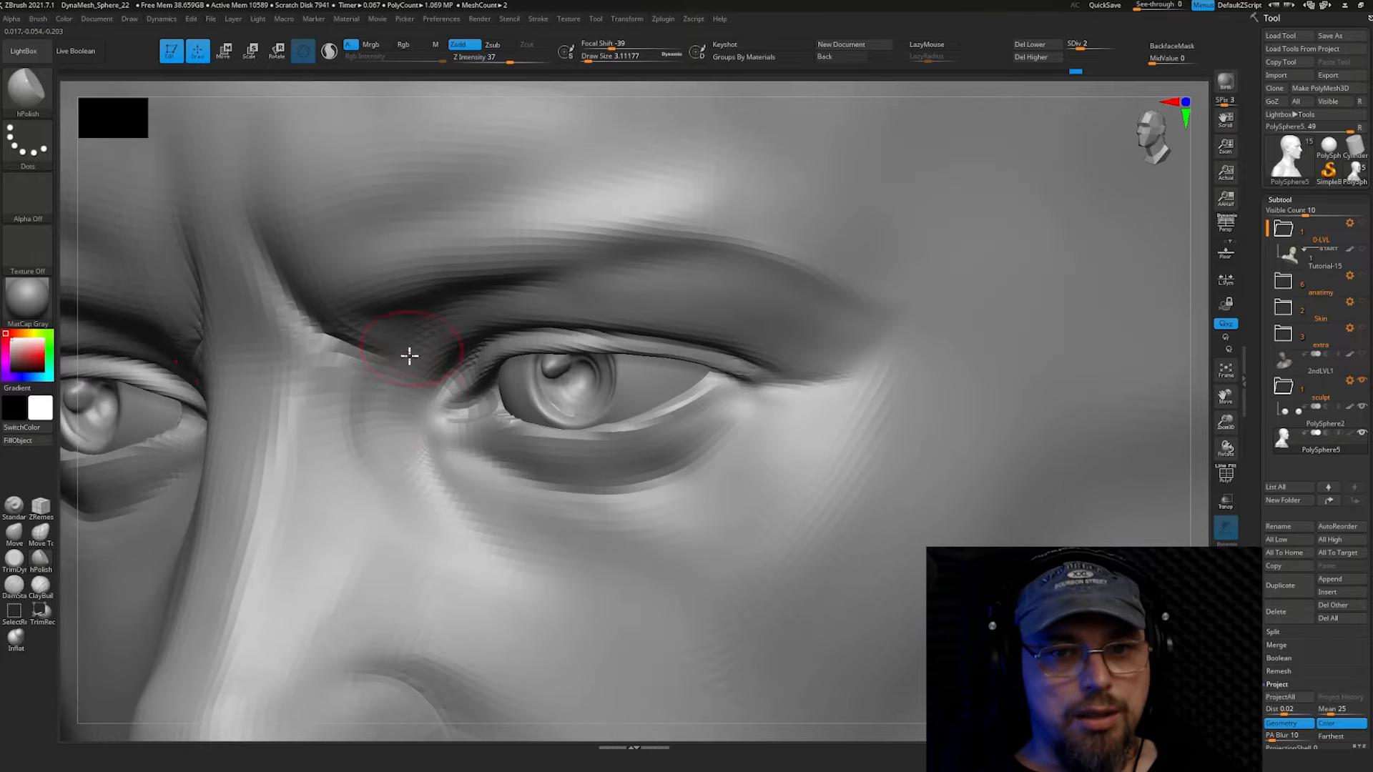
{"action": "mouse_move", "coordinate": [409, 355]}
{"action": "right_mouse_down"}
{"action": "mouse_move", "coordinate": [404, 408]}
{"action": "mouse_move", "coordinate": [374, 381]}
{"action": "mouse_move", "coordinate": [406, 434]}
{"action": "mouse_move", "coordinate": [345, 427]}
{"action": "mouse_move", "coordinate": [398, 401]}
{"action": "mouse_move", "coordinate": [414, 481]}
{"action": "mouse_move", "coordinate": [389, 392]}
{"action": "mouse_move", "coordinate": [426, 424]}
{"action": "mouse_move", "coordinate": [366, 409]}
{"action": "right_mouse_up"}
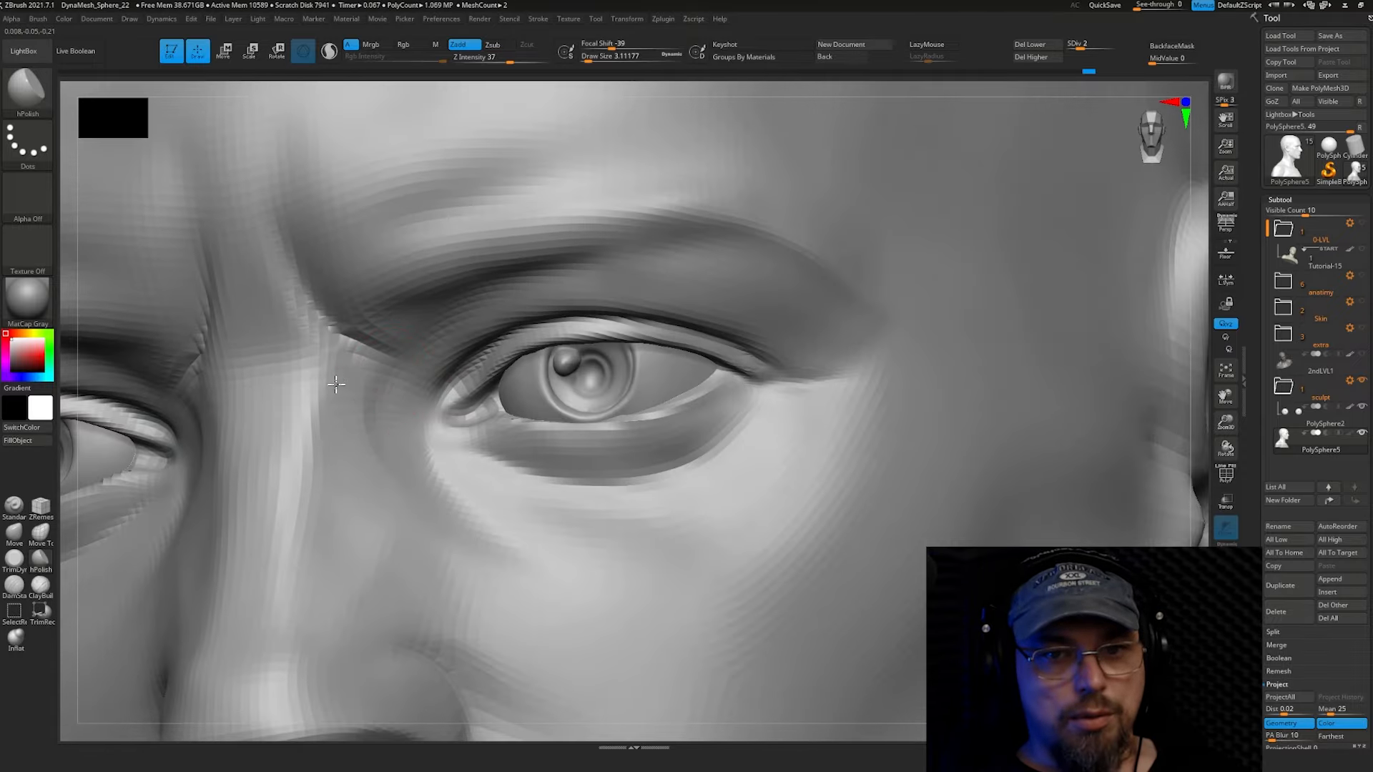
{"action": "mouse_move", "coordinate": [376, 484]}
{"action": "right_mouse_down"}
{"action": "mouse_move", "coordinate": [374, 367]}
{"action": "mouse_move", "coordinate": [401, 379]}
{"action": "mouse_move", "coordinate": [372, 477]}
{"action": "mouse_move", "coordinate": [374, 399]}
{"action": "mouse_move", "coordinate": [352, 389]}
{"action": "right_mouse_up"}
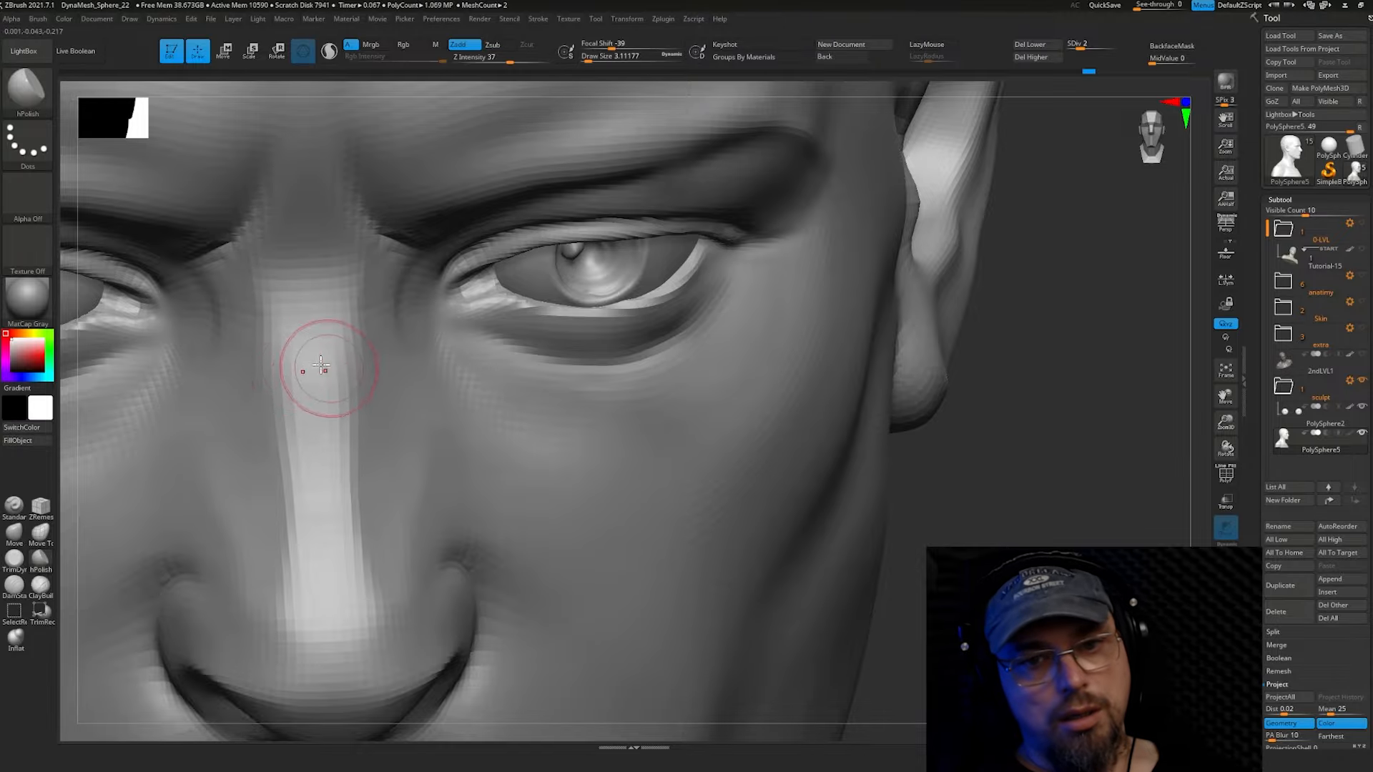
{"action": "mouse_move", "coordinate": [327, 371]}
{"action": "right_mouse_down"}
{"action": "mouse_move", "coordinate": [518, 364]}
{"action": "mouse_move", "coordinate": [475, 383]}
{"action": "mouse_move", "coordinate": [317, 386]}
{"action": "right_mouse_up"}
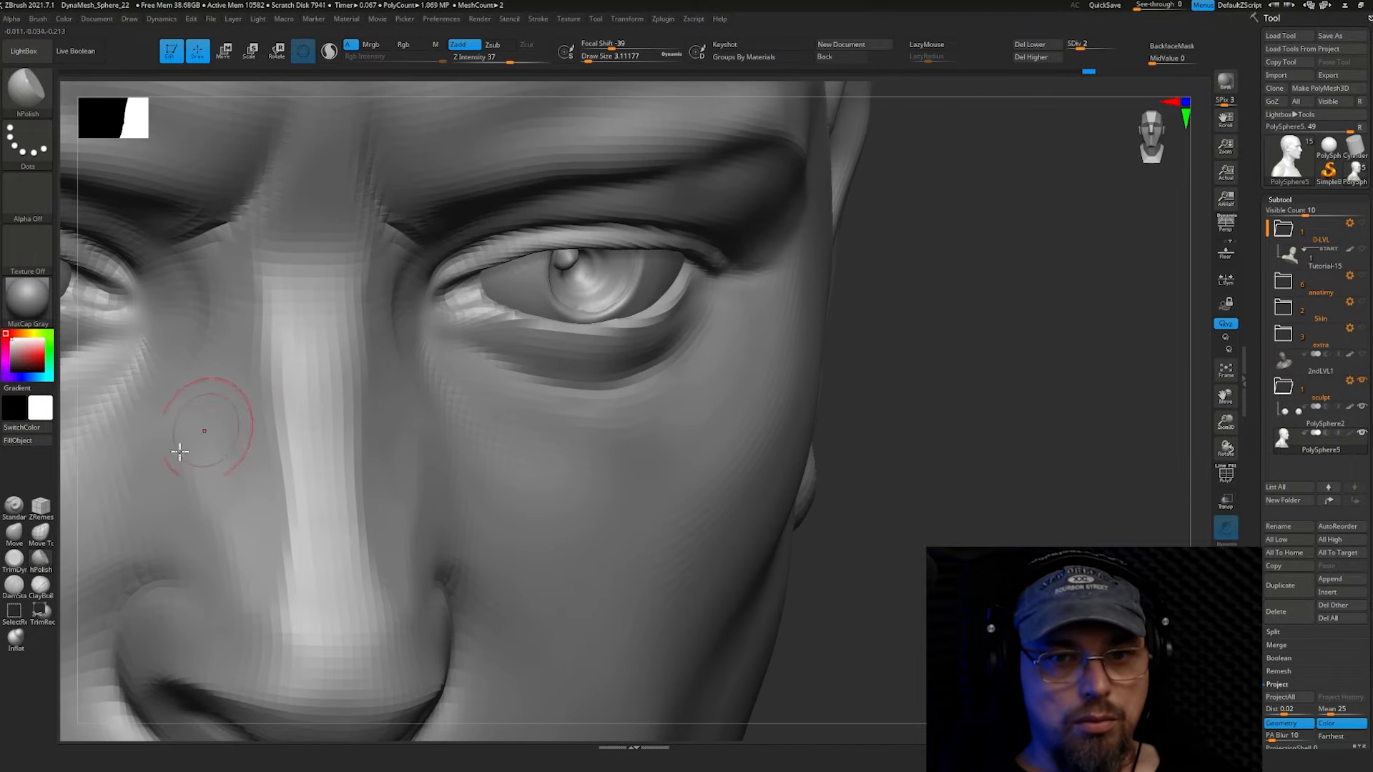
Try to carve a line across the nose bridge and down its side with DamStandard at subdivision level 3
{"action": "left_click", "coordinate": [14, 586]}
{"action": "right_click_drag", "start_coordinate": [346, 336], "coordinate": [272, 371]}
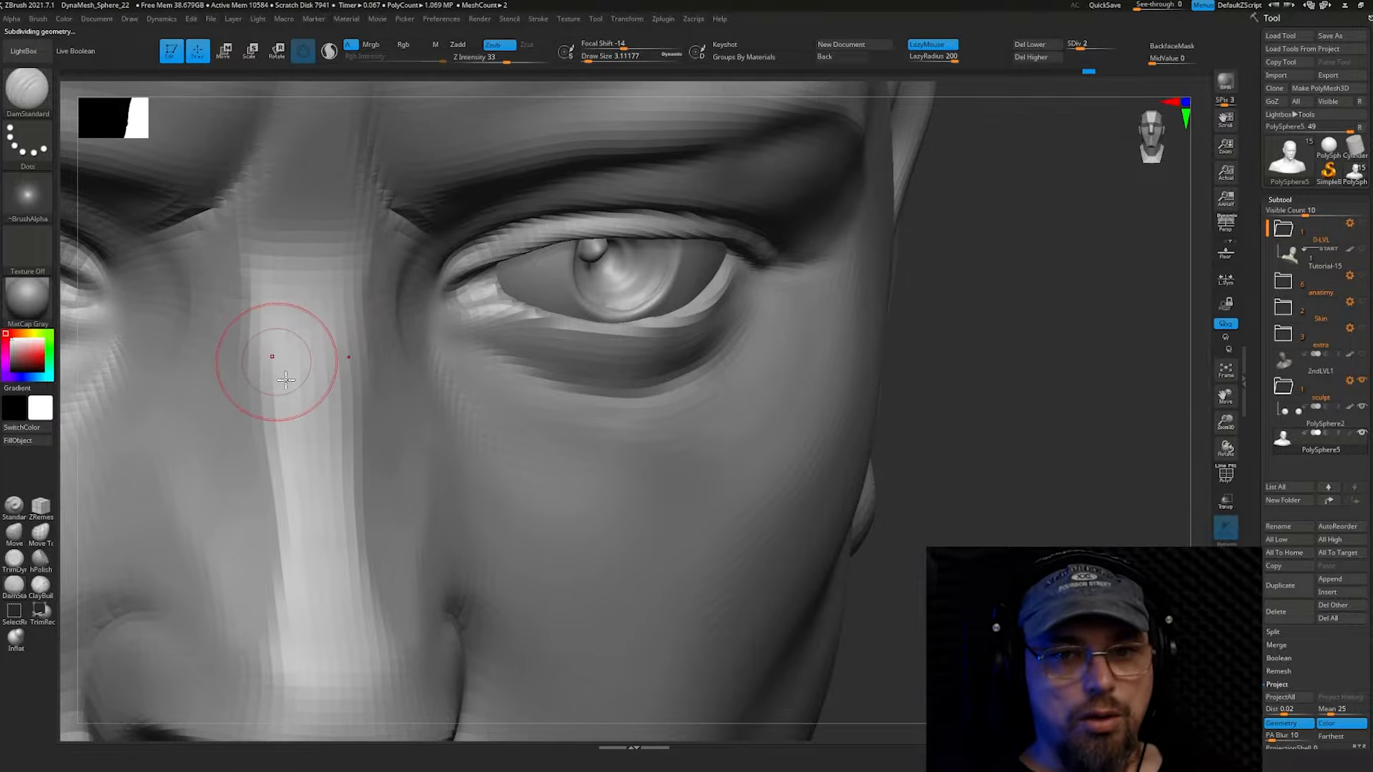
{"action": "right_click_drag", "start_coordinate": [306, 384], "coordinate": [276, 374]}
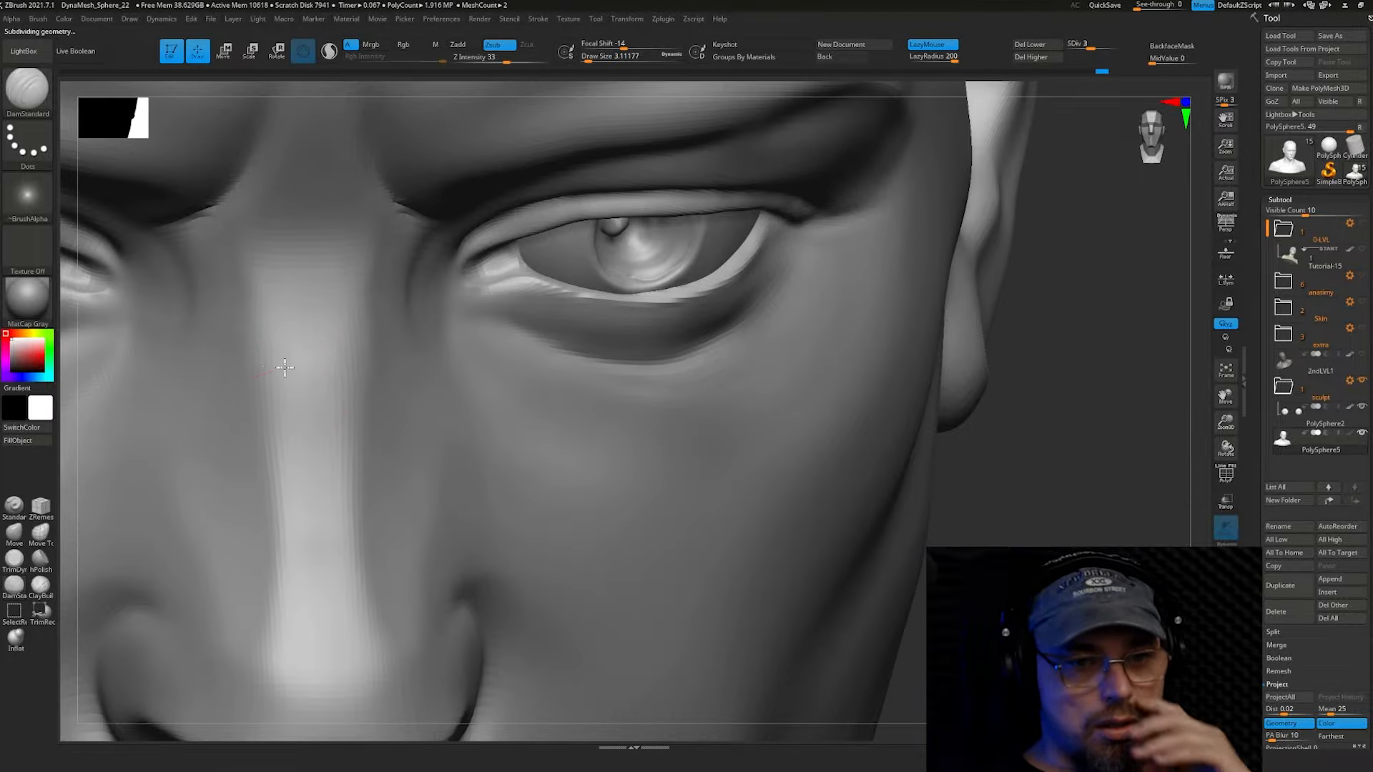
{"action": "mouse_move", "coordinate": [285, 367]}
{"action": "left_mouse_down"}
{"action": "mouse_move", "coordinate": [383, 352]}
{"action": "mouse_move", "coordinate": [433, 368]}
{"action": "left_mouse_up"}
{"action": "right_click_drag", "start_coordinate": [383, 365], "coordinate": [329, 392]}
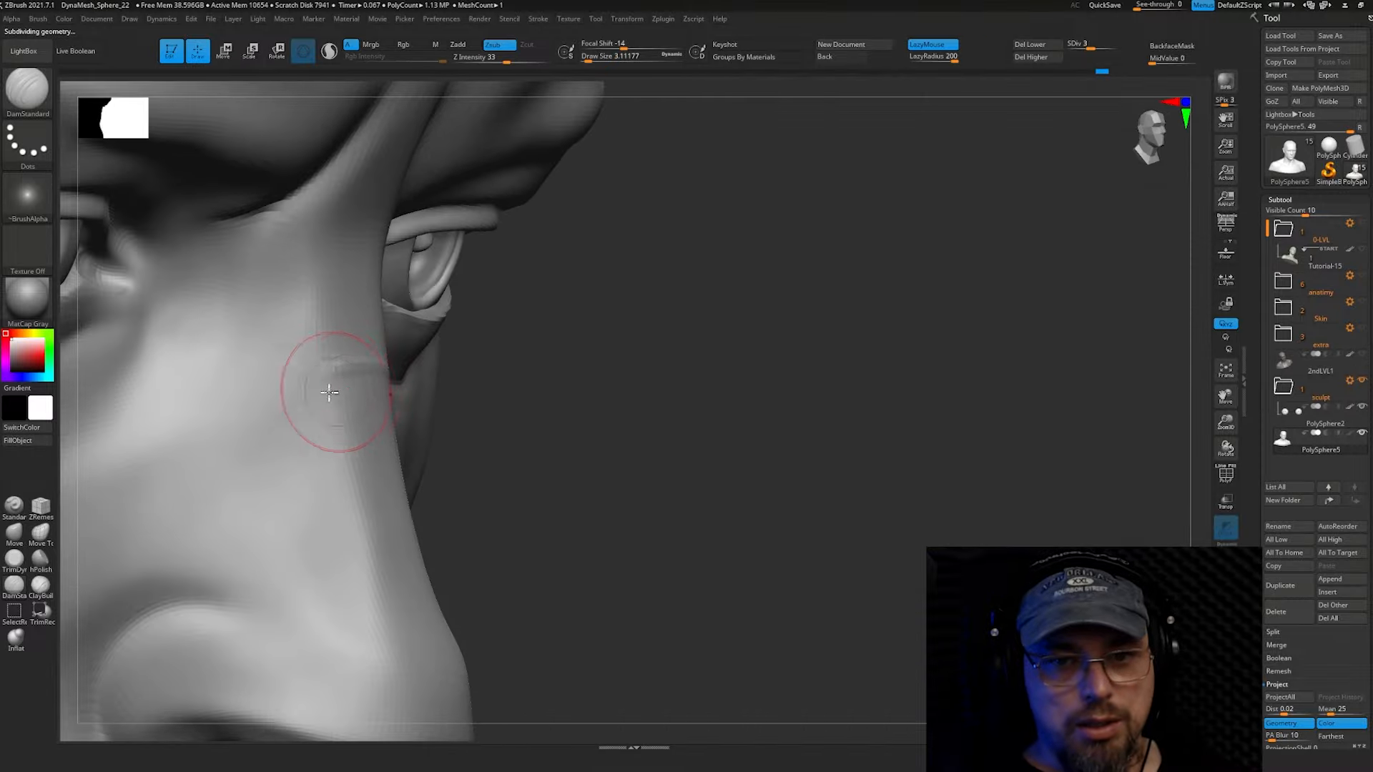
{"action": "left_click_drag", "start_coordinate": [204, 485], "coordinate": [138, 629]}
{"action": "key", "text": "ctrl+z"}
{"action": "mouse_move", "coordinate": [312, 407]}
{"action": "right_mouse_down"}
{"action": "mouse_move", "coordinate": [291, 410]}
{"action": "mouse_move", "coordinate": [591, 367]}
{"action": "mouse_move", "coordinate": [346, 435]}
{"action": "mouse_move", "coordinate": [272, 426]}
{"action": "right_mouse_up"}
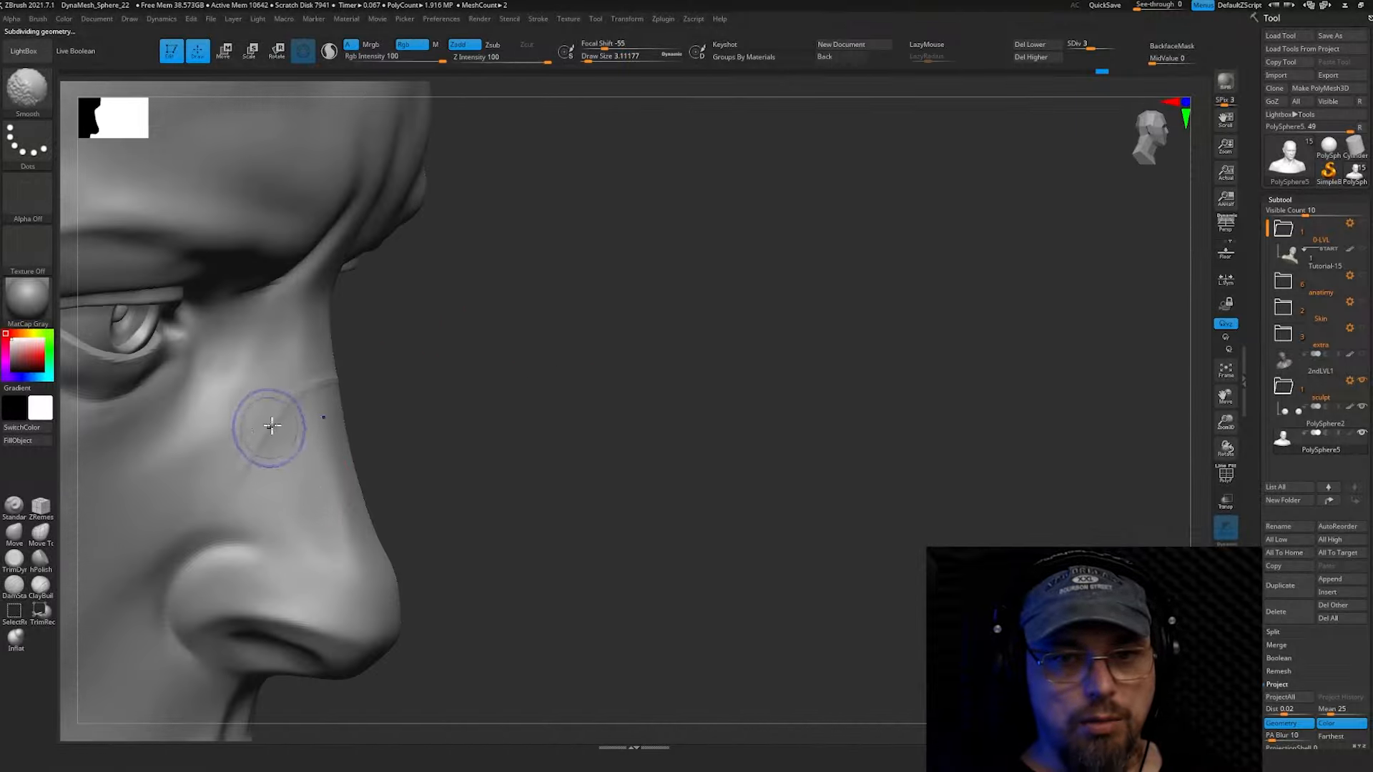
Adjust the profile of the nose bridge and tip with the Move brush at a draw size of about 5.75
{"action": "mouse_move", "coordinate": [472, 400]}
{"action": "right_mouse_down"}
{"action": "mouse_move", "coordinate": [337, 429]}
{"action": "mouse_move", "coordinate": [411, 379]}
{"action": "mouse_move", "coordinate": [313, 334]}
{"action": "right_mouse_up"}
{"action": "right_click", "coordinate": [310, 454]}
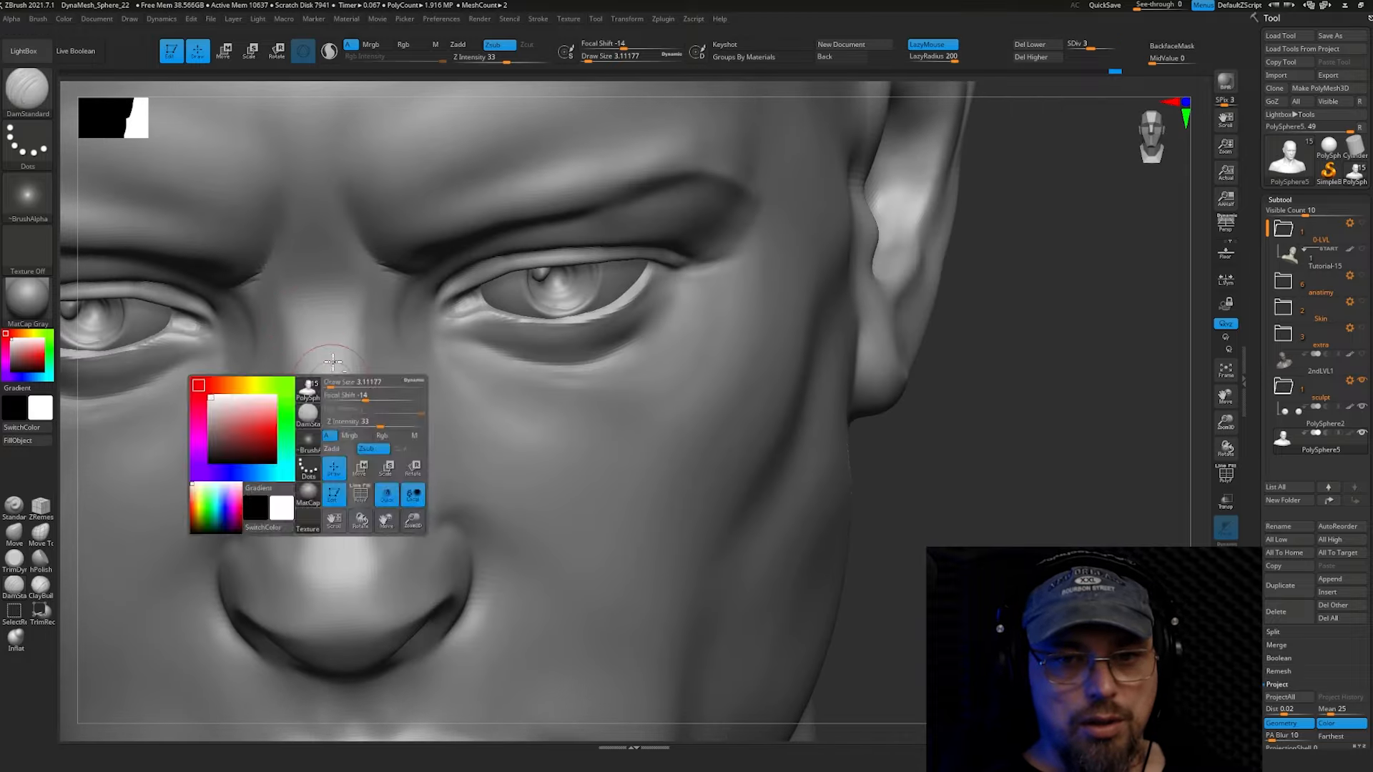
{"action": "key", "text": "b"}
{"action": "key", "text": "m"}
{"action": "key", "text": "v"}
{"action": "mouse_move", "coordinate": [321, 411]}
{"action": "right_mouse_down"}
{"action": "mouse_move", "coordinate": [308, 477]}
{"action": "mouse_move", "coordinate": [346, 444]}
{"action": "mouse_move", "coordinate": [346, 490]}
{"action": "right_mouse_up"}
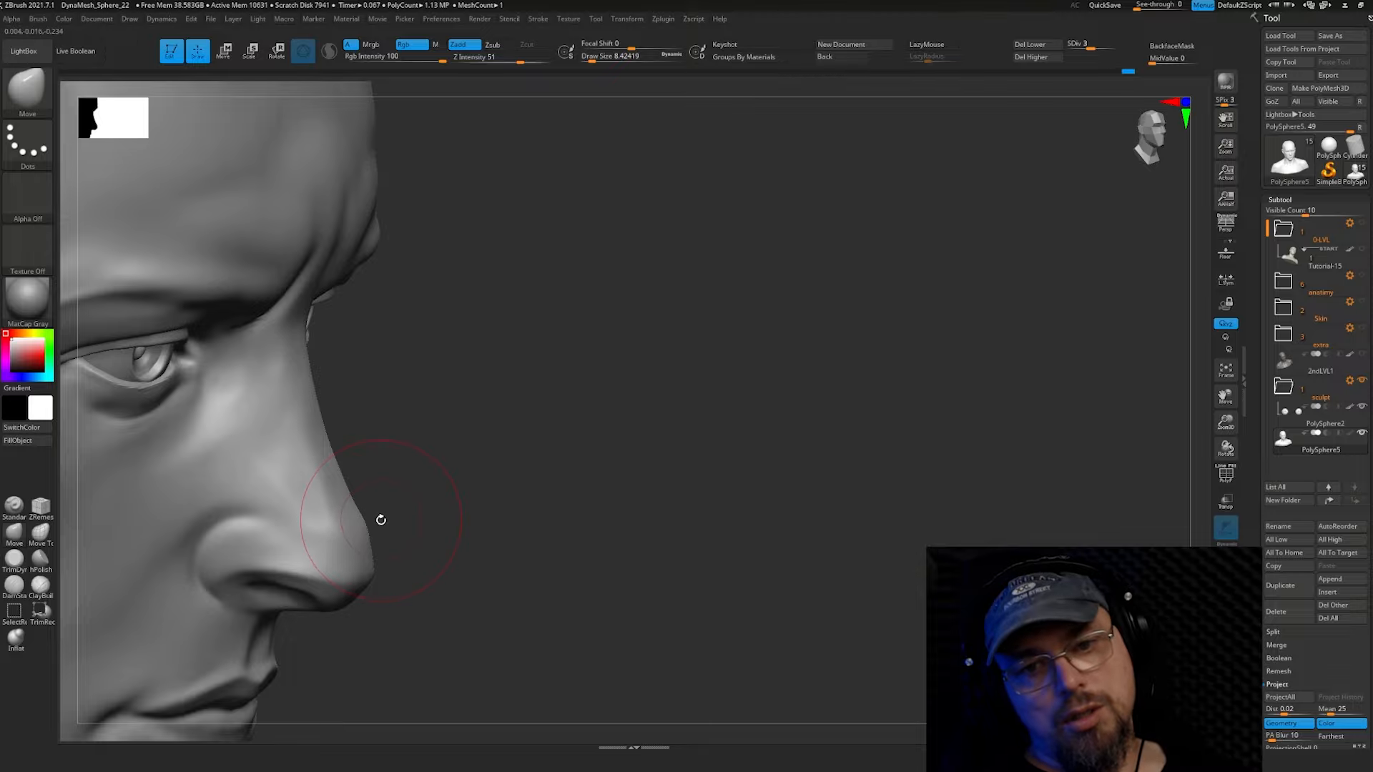
{"action": "key", "text": "s"}
{"action": "left_click_drag", "start_coordinate": [381, 519], "coordinate": [375, 521]}
{"action": "mouse_move", "coordinate": [385, 518]}
{"action": "right_mouse_down", "text": "ctrl"}
{"action": "mouse_move", "coordinate": [410, 506]}
{"action": "mouse_move", "coordinate": [373, 529]}
{"action": "right_mouse_up", "text": "ctrl"}
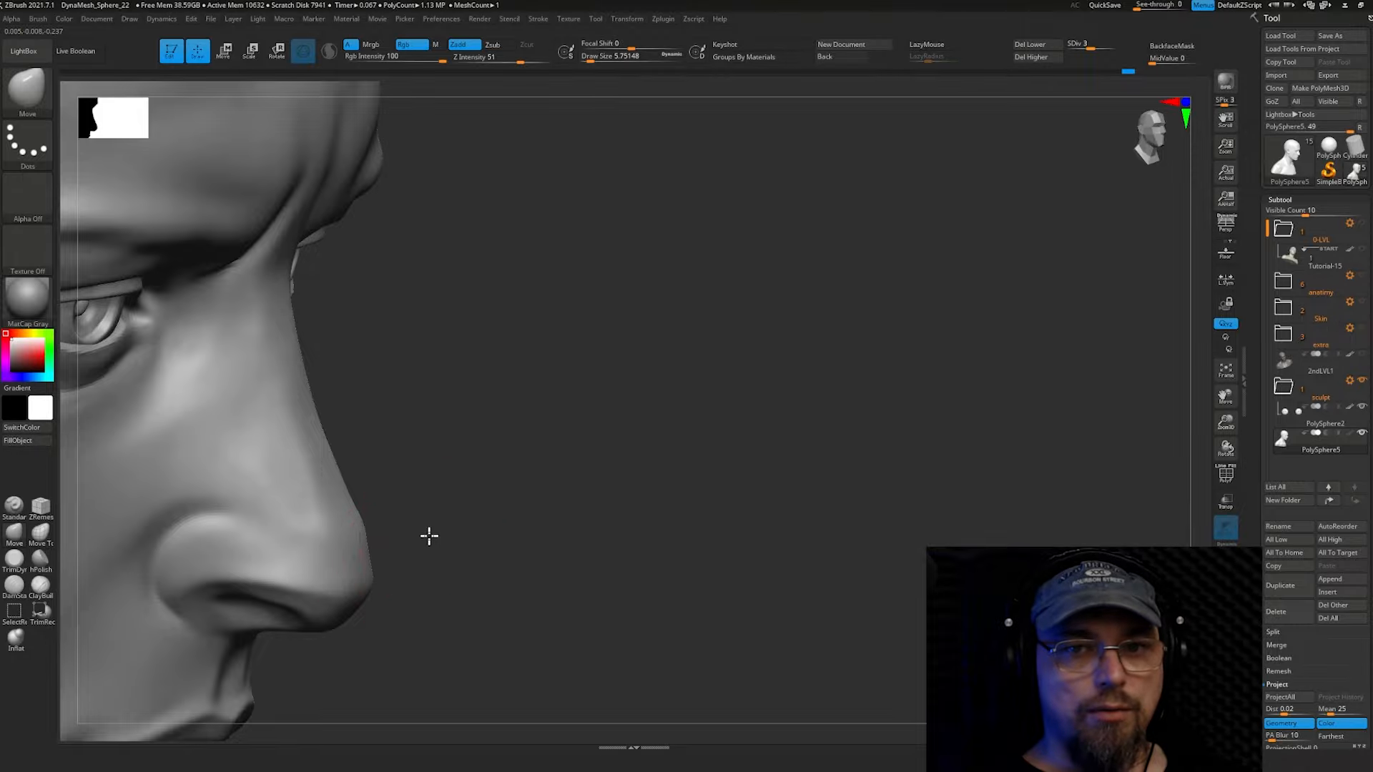
{"action": "mouse_move", "coordinate": [429, 536]}
{"action": "right_mouse_down"}
{"action": "mouse_move", "coordinate": [508, 503]}
{"action": "mouse_move", "coordinate": [537, 450]}
{"action": "mouse_move", "coordinate": [420, 505]}
{"action": "mouse_move", "coordinate": [361, 428]}
{"action": "mouse_move", "coordinate": [291, 443]}
{"action": "mouse_move", "coordinate": [325, 362]}
{"action": "mouse_move", "coordinate": [374, 362]}
{"action": "mouse_move", "coordinate": [440, 305]}
{"action": "right_mouse_up"}
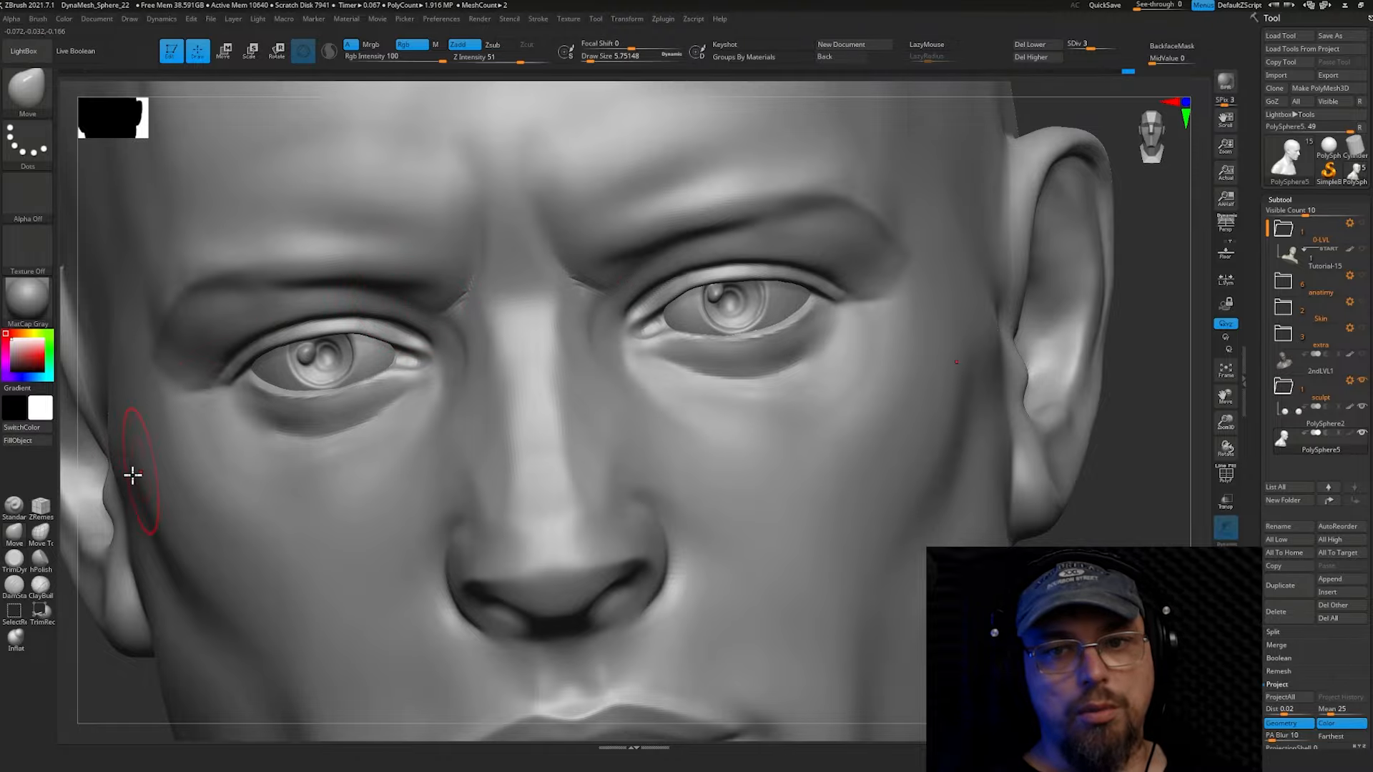
Carve the crease between the inner brow and the nose root with DamStandard at a draw size of about 5.75, then smooth it
{"action": "left_click", "coordinate": [16, 586]}
{"action": "key", "text": "s"}
{"action": "left_click_drag", "start_coordinate": [504, 294], "coordinate": [475, 303]}
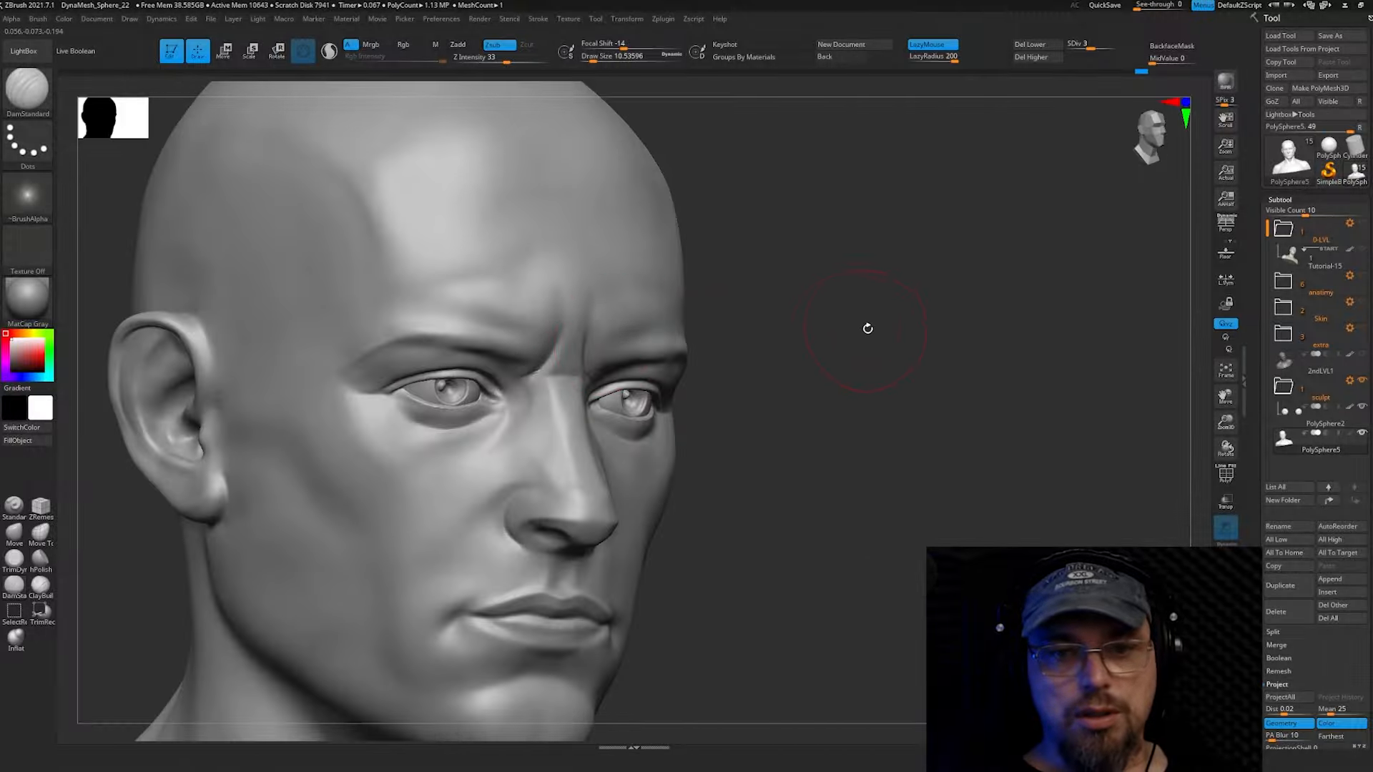
{"action": "key", "text": "s"}
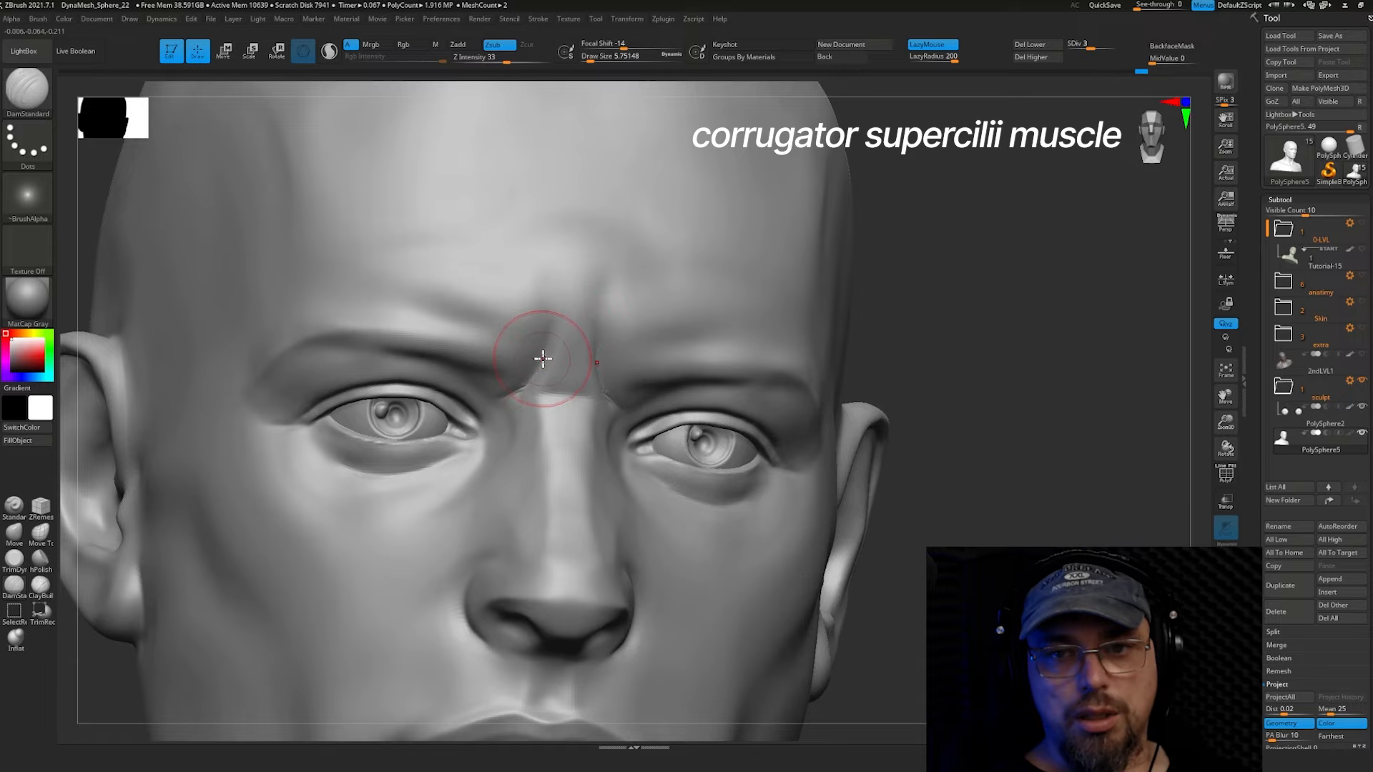
{"action": "mouse_move", "coordinate": [538, 368]}
{"action": "left_mouse_down", "text": "shift"}
{"action": "mouse_move", "coordinate": [521, 389]}
{"action": "mouse_move", "coordinate": [549, 352]}
{"action": "left_mouse_up", "text": "shift"}
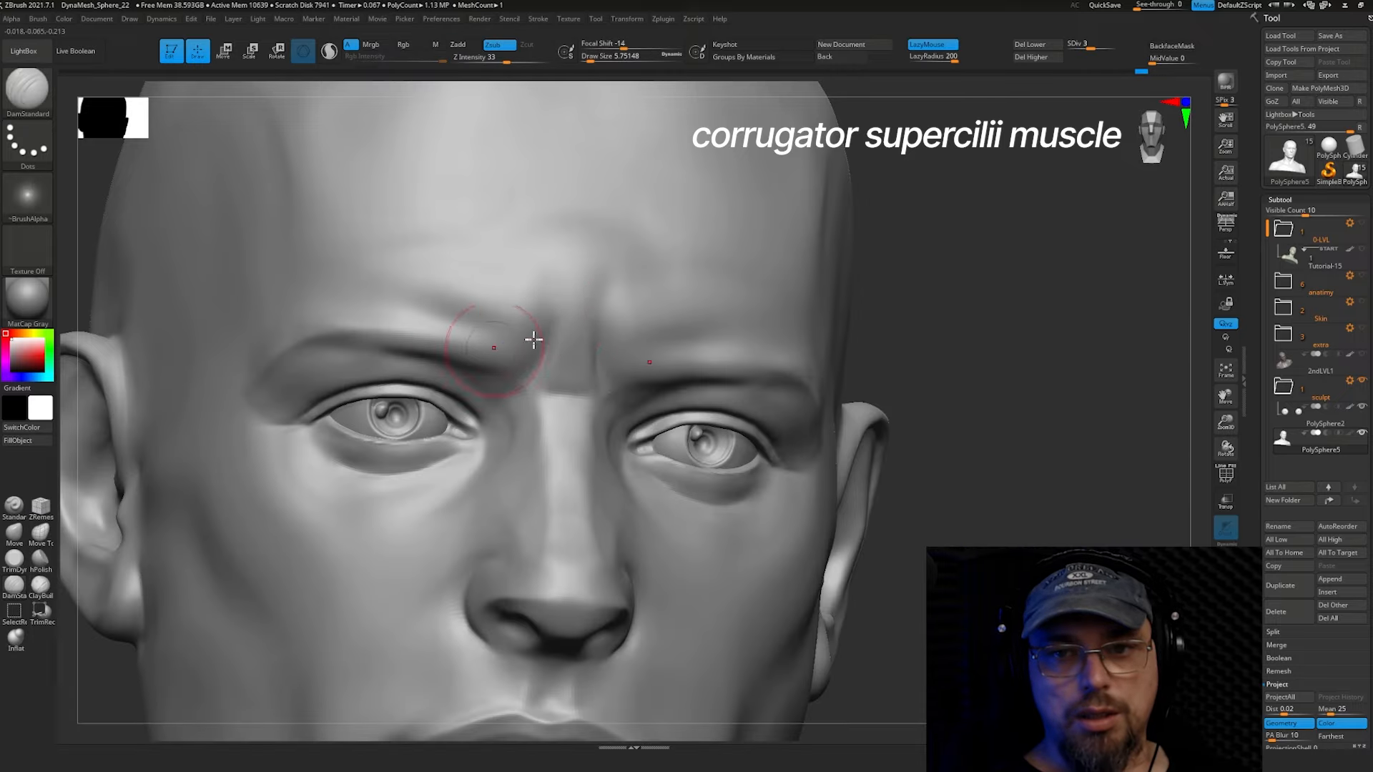
Set the draw size to about 4.3 and sharpen the frown crease between the inner brow and nose root with DamStandard
{"action": "key", "text": "s"}
{"action": "left_click_drag", "start_coordinate": [554, 335], "coordinate": [556, 334]}
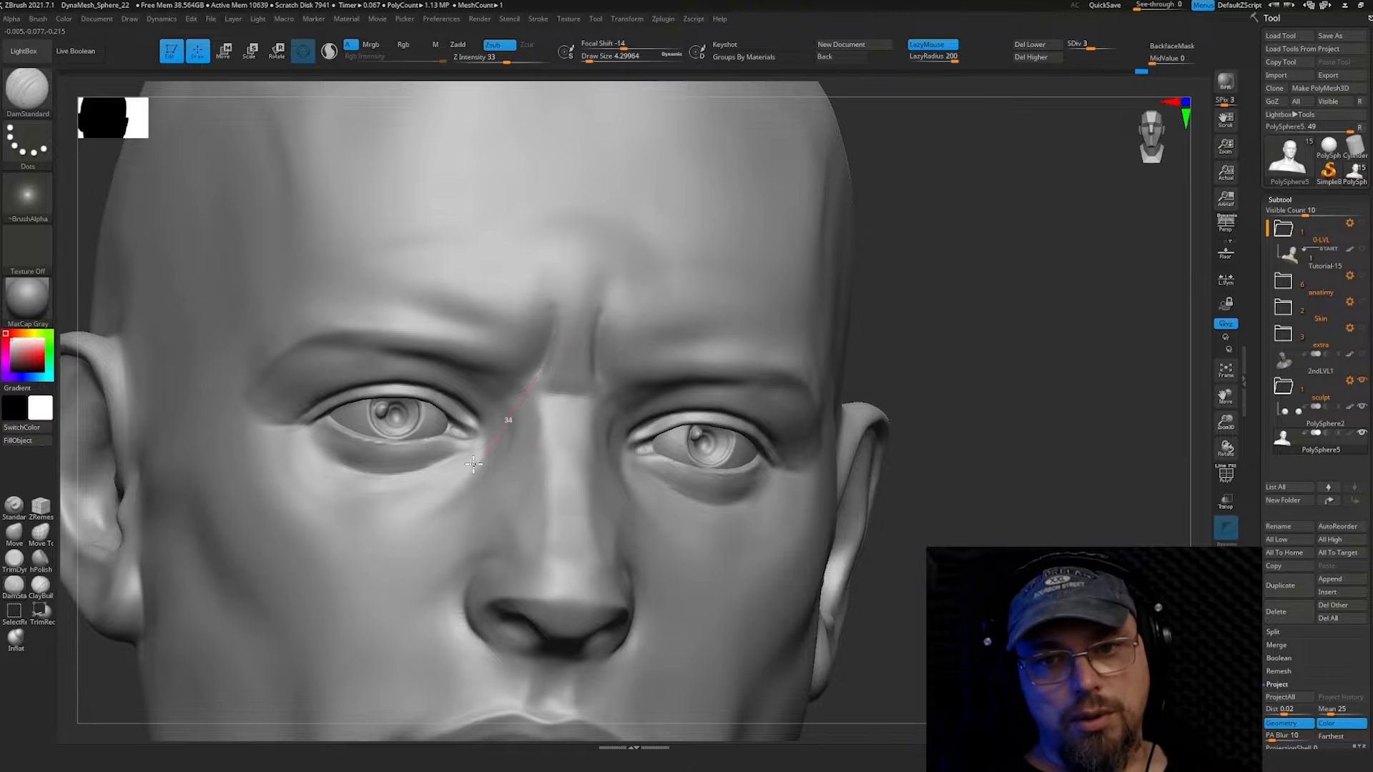
{"action": "left_click_drag", "start_coordinate": [405, 435], "coordinate": [400, 436]}
{"action": "mouse_move", "coordinate": [451, 379]}
{"action": "right_mouse_down", "text": "ctrl"}
{"action": "mouse_move", "coordinate": [463, 343]}
{"action": "mouse_move", "coordinate": [765, 358]}
{"action": "mouse_move", "coordinate": [536, 400]}
{"action": "right_mouse_up", "text": "ctrl"}
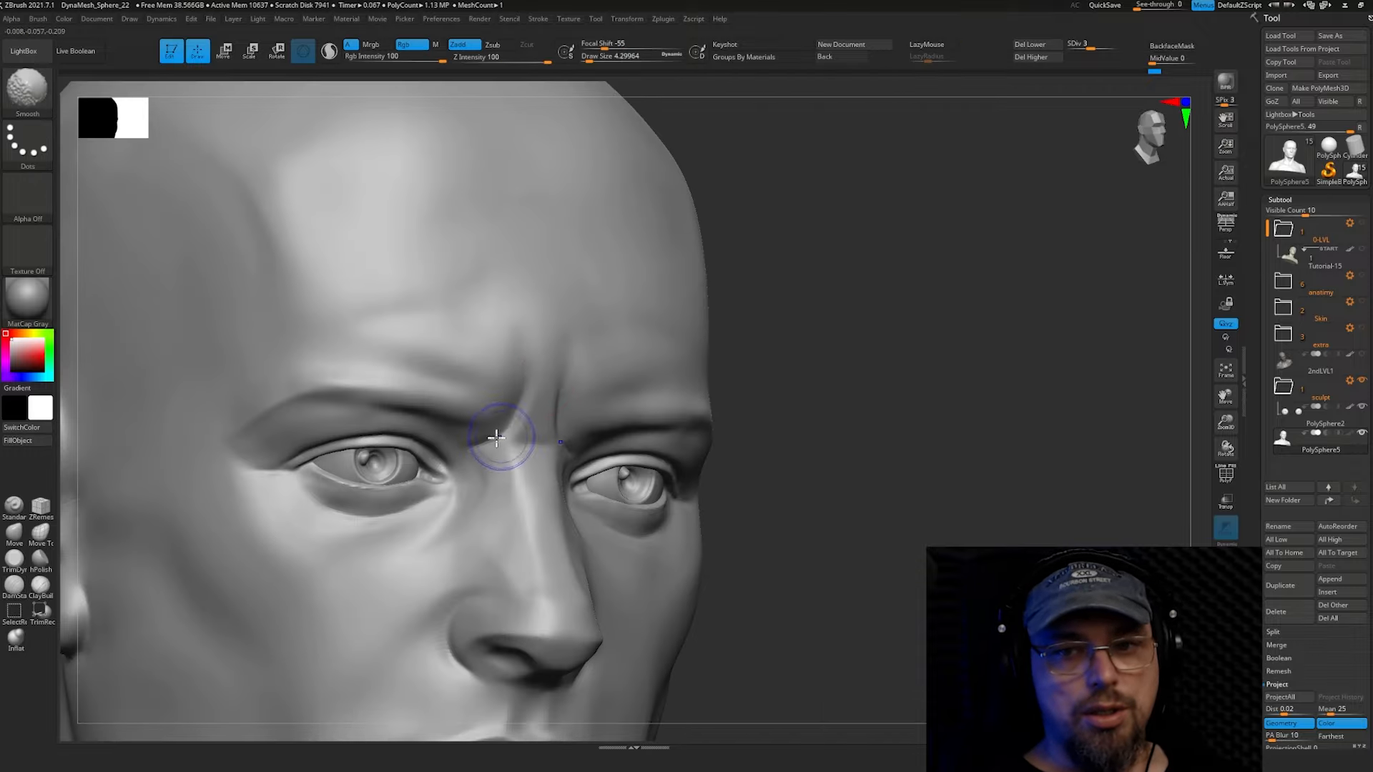
{"action": "key", "text": "f"}
{"action": "left_click_drag", "start_coordinate": [796, 331], "coordinate": [744, 350]}
{"action": "right_click_drag", "start_coordinate": [744, 350], "coordinate": [787, 384], "text": "alt"}
{"action": "right_click_drag", "start_coordinate": [653, 334], "coordinate": [569, 395], "text": "alt"}
{"action": "right_click_drag", "start_coordinate": [479, 377], "coordinate": [419, 386], "text": "alt"}
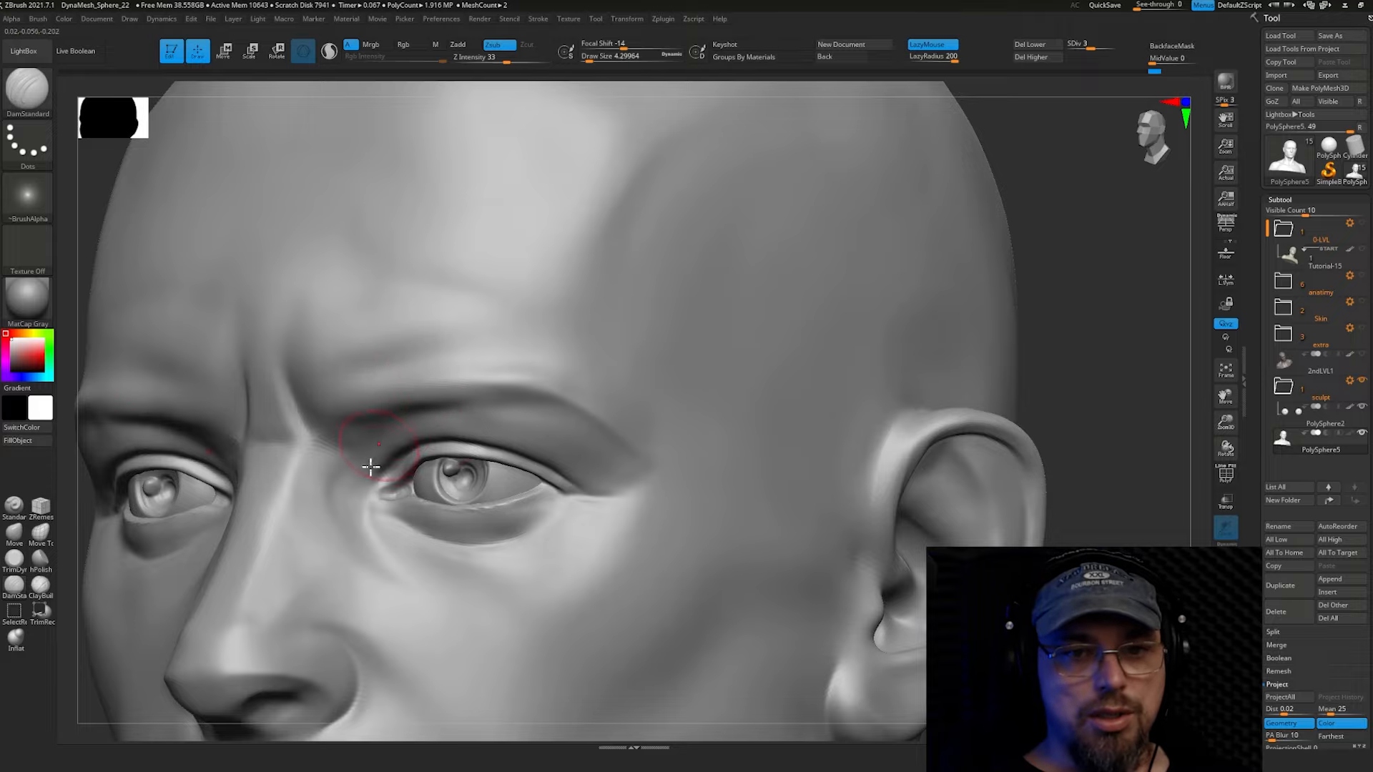
Frame the mouth, switch to the PowerPoint reference, enlarge its window and study the lip anatomy on slides 46 to 48
{"action": "right_click_drag", "start_coordinate": [371, 465], "coordinate": [385, 322], "text": "alt"}
{"action": "right_click_drag", "start_coordinate": [384, 321], "coordinate": [311, 446], "text": "ctrl"}
{"action": "right_click_drag", "start_coordinate": [359, 491], "coordinate": [389, 355], "text": "alt"}
{"action": "right_click_drag", "start_coordinate": [383, 411], "coordinate": [435, 282]}
{"action": "mouse_move", "coordinate": [375, 361]}
{"action": "right_mouse_down"}
{"action": "mouse_move", "coordinate": [413, 372]}
{"action": "mouse_move", "coordinate": [397, 361]}
{"action": "right_mouse_up"}
{"action": "right_click", "coordinate": [400, 366]}
{"action": "right_click_drag", "start_coordinate": [334, 401], "coordinate": [464, 374], "text": "alt"}
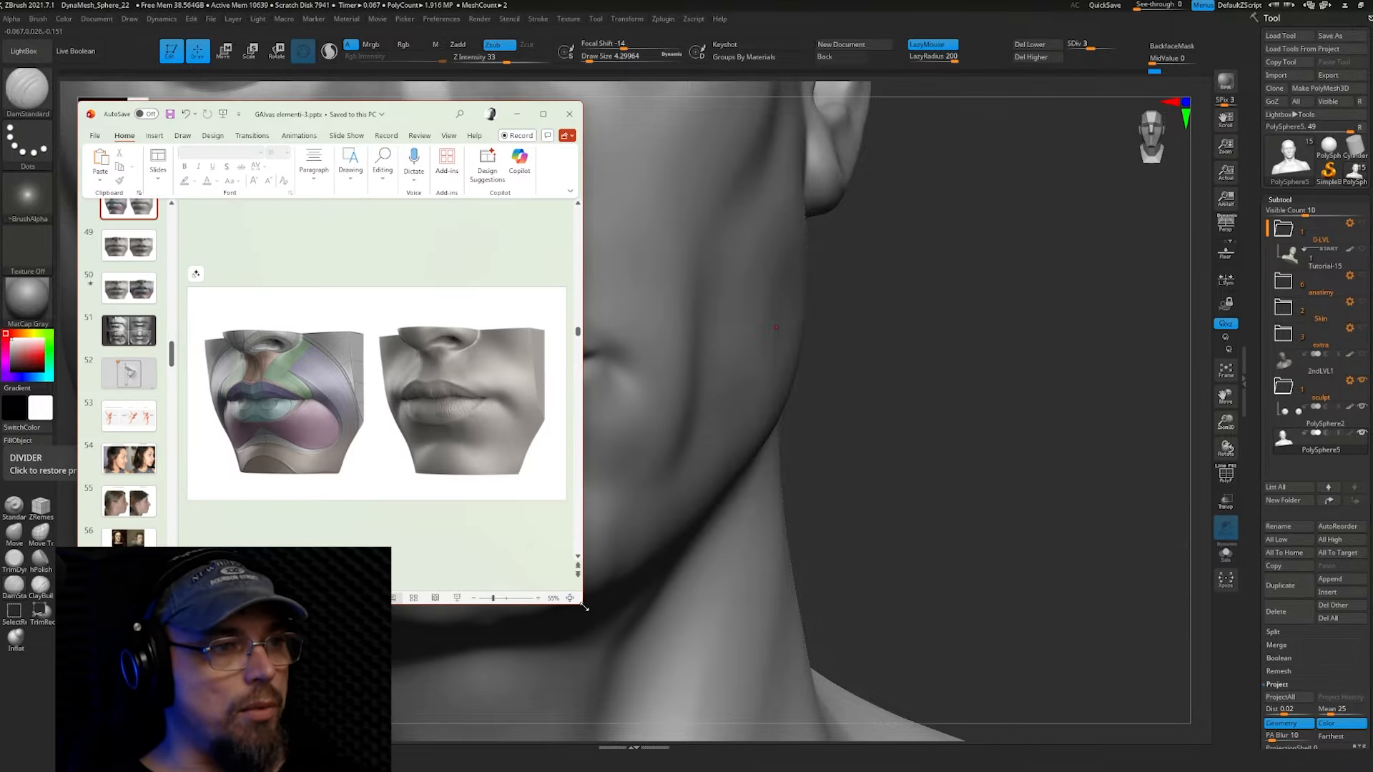
{"action": "left_click_drag", "start_coordinate": [584, 606], "coordinate": [1089, 768]}
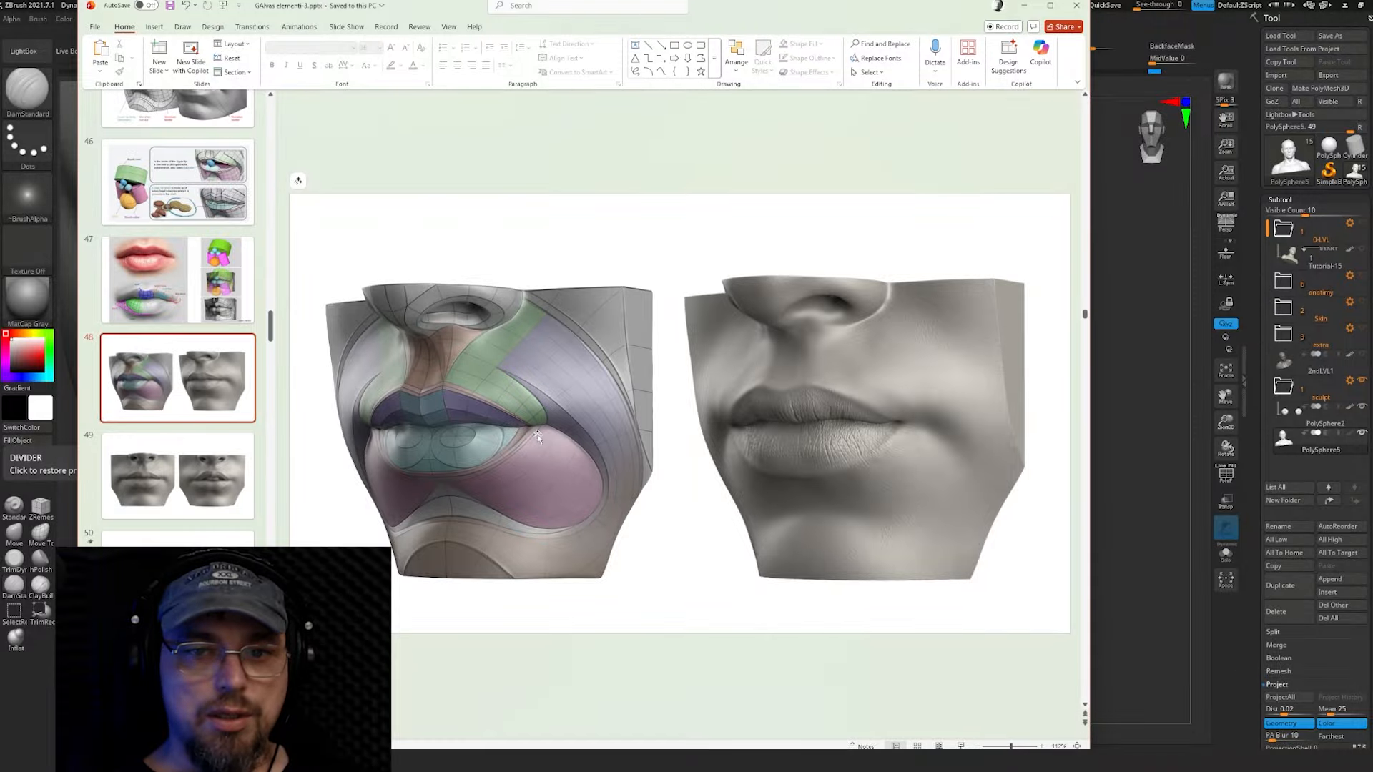
{"action": "scroll", "coordinate": [514, 444], "scroll_direction": "up", "scroll_amount": 1}
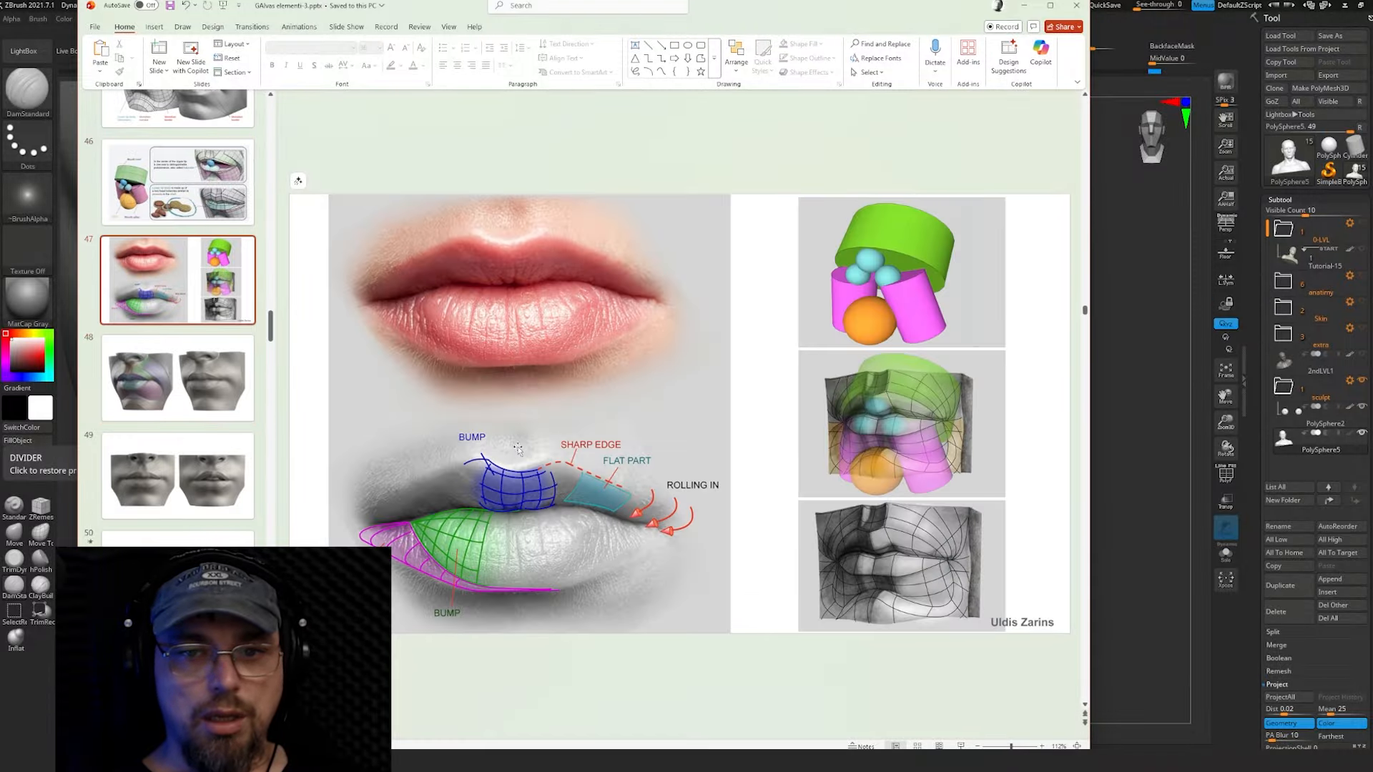
{"action": "scroll", "coordinate": [401, 536], "scroll_direction": "down", "scroll_amount": 1}
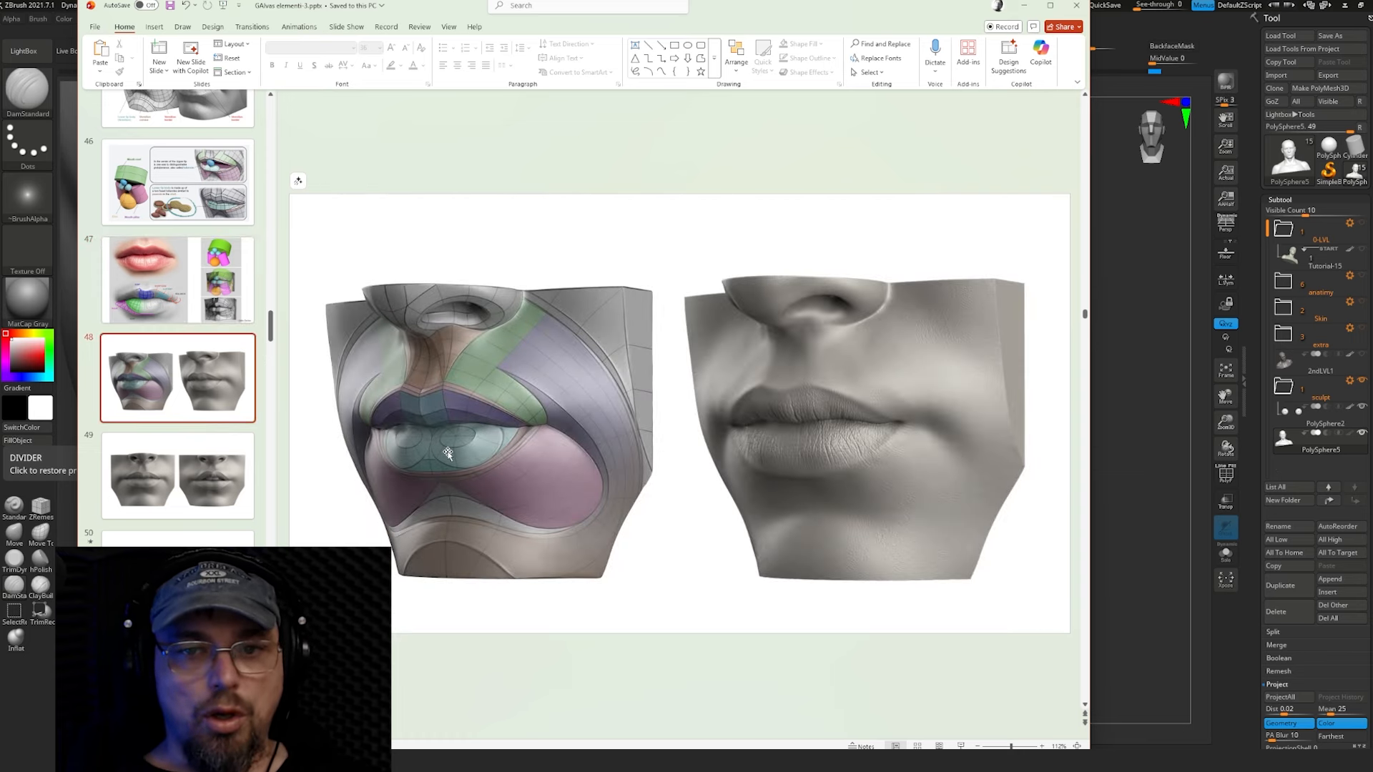
{"action": "scroll", "coordinate": [391, 455], "scroll_direction": "up", "scroll_amount": 2}
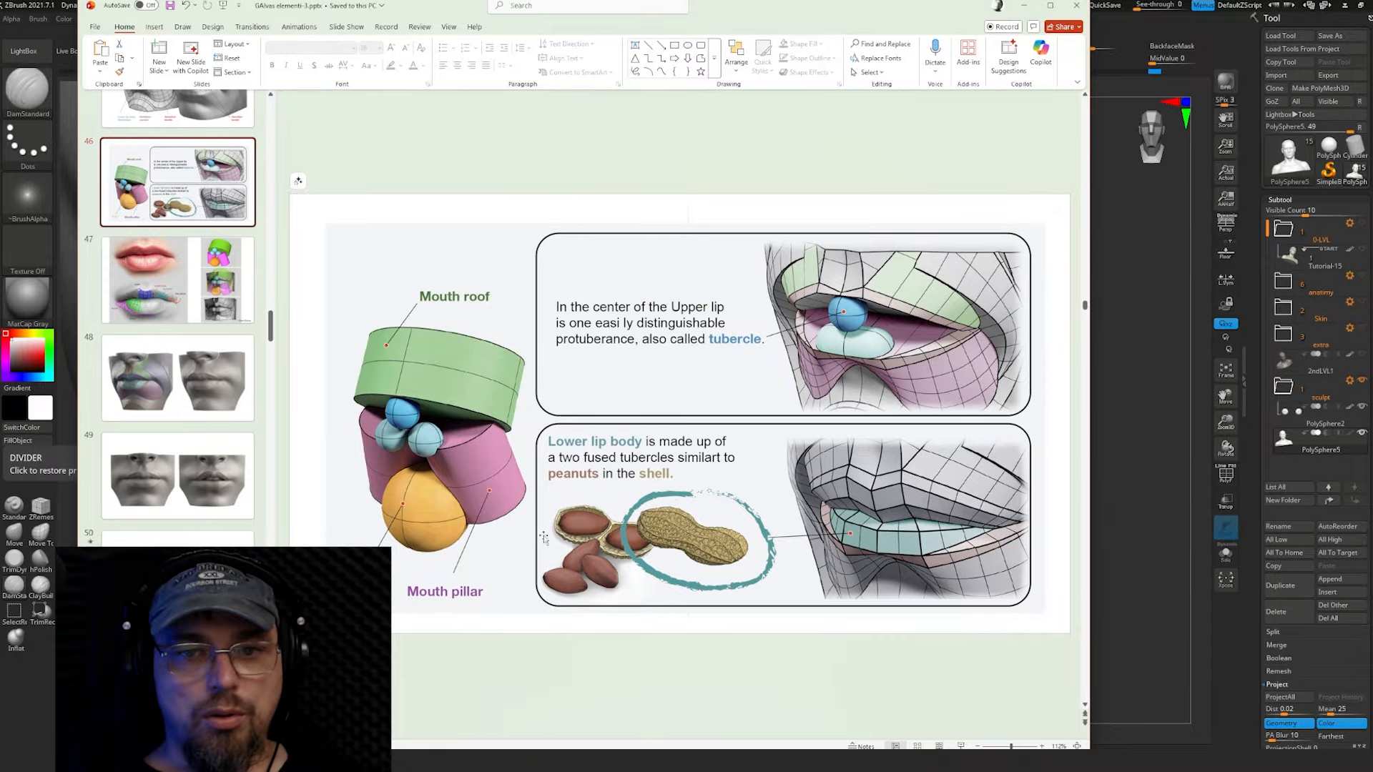
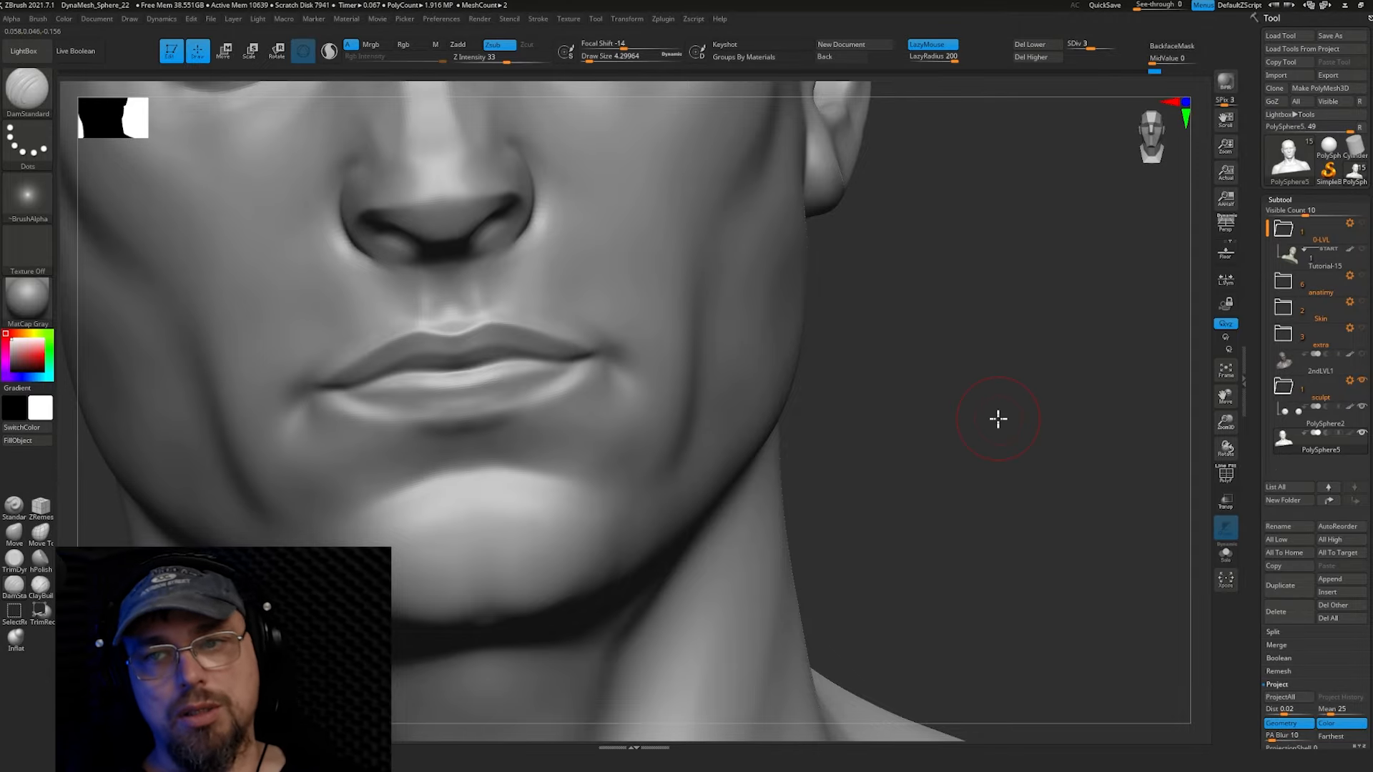
Back in ZBrush, smooth the surface of the lower lip up to the mouth line
{"action": "left_click_drag", "start_coordinate": [879, 361], "coordinate": [867, 376]}
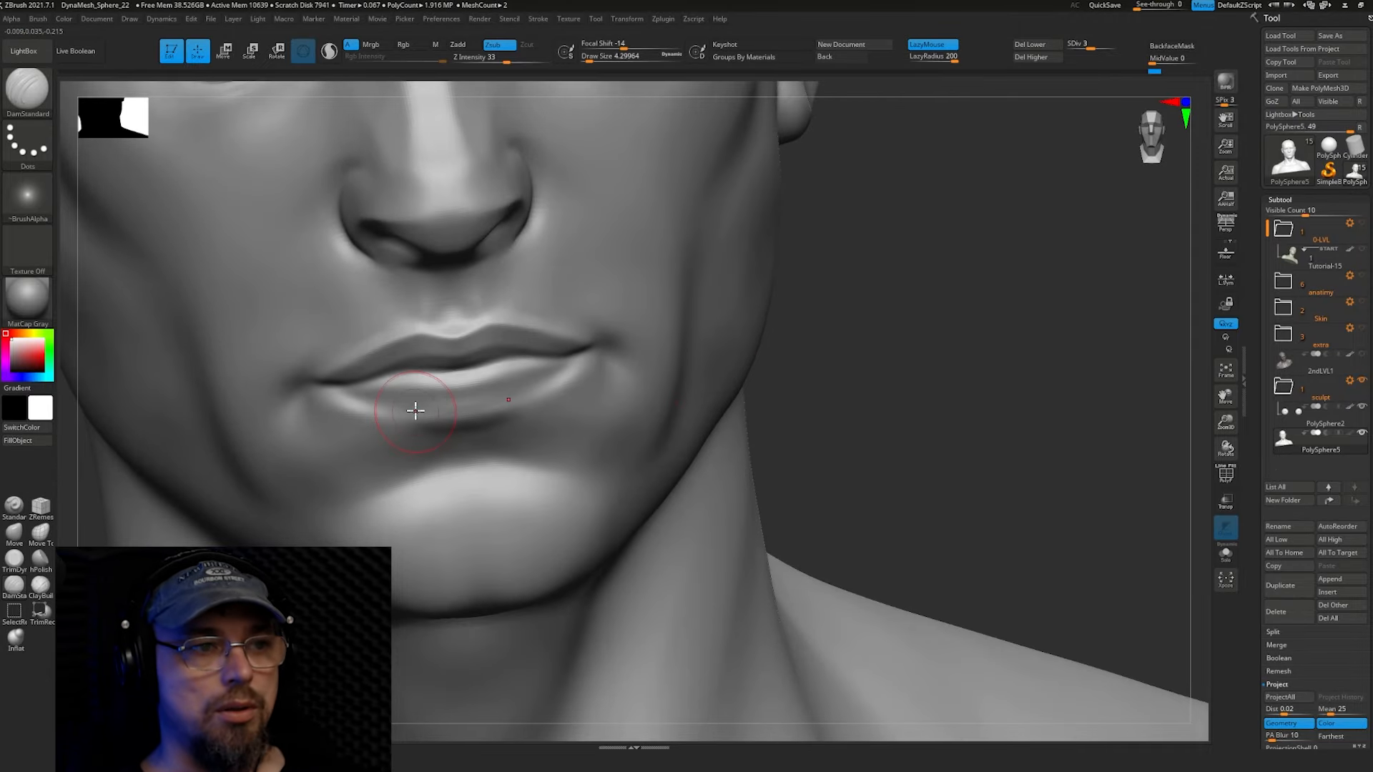
{"action": "right_click_drag", "start_coordinate": [413, 410], "coordinate": [441, 401], "text": "ctrl"}
{"action": "mouse_move", "coordinate": [445, 401]}
{"action": "left_mouse_down", "text": "shift"}
{"action": "mouse_move", "coordinate": [393, 404]}
{"action": "mouse_move", "coordinate": [518, 363]}
{"action": "left_mouse_up", "text": "shift"}
{"action": "right_click_drag", "start_coordinate": [554, 370], "coordinate": [506, 352]}
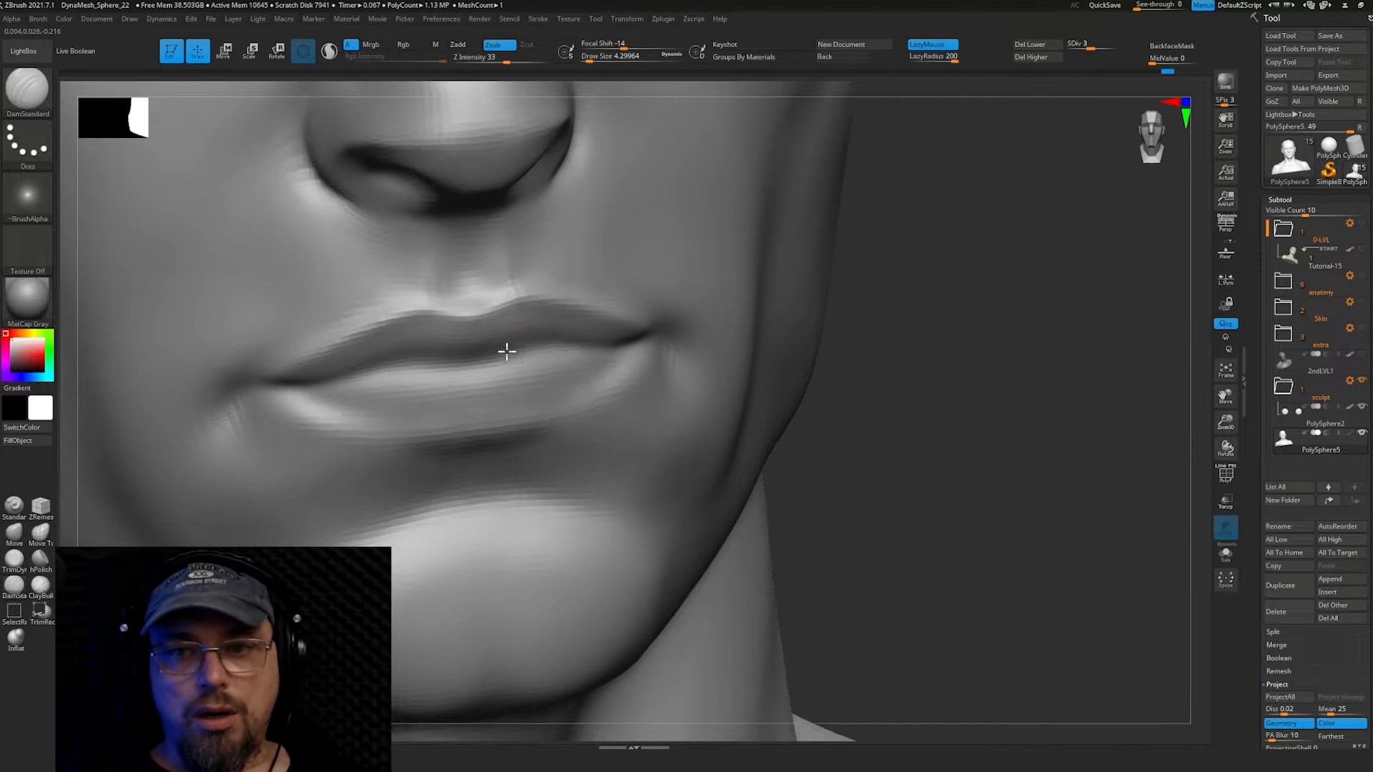
{"action": "right_click_drag", "start_coordinate": [475, 291], "coordinate": [589, 304], "text": "ctrl"}
{"action": "right_click_drag", "start_coordinate": [886, 326], "coordinate": [942, 361], "text": "ctrl"}
Shape the upper lip's cupid's bow with the Move brush, reducing the draw size from about 7.5 to about 3.7
{"action": "left_click", "coordinate": [14, 533]}
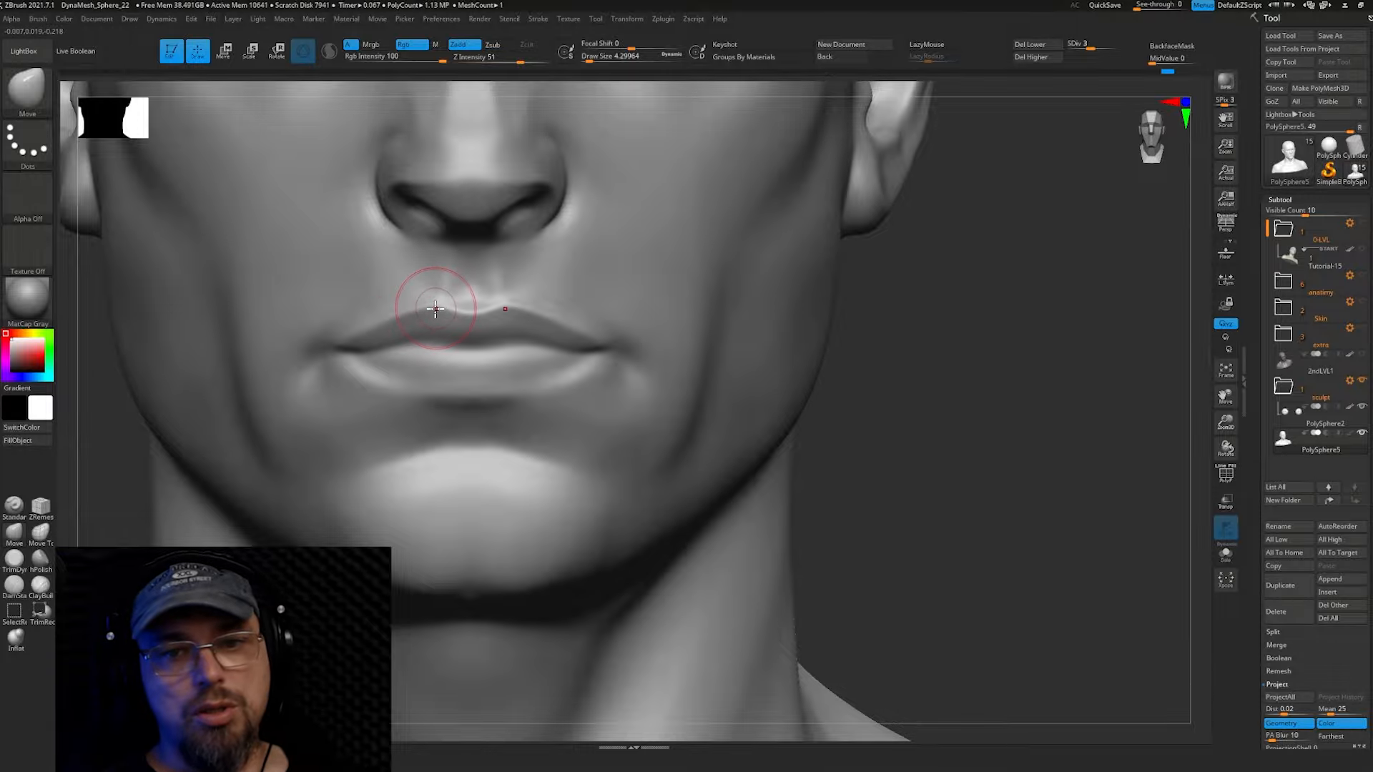
{"action": "key", "text": "s"}
{"action": "left_click_drag", "start_coordinate": [436, 306], "coordinate": [440, 306]}
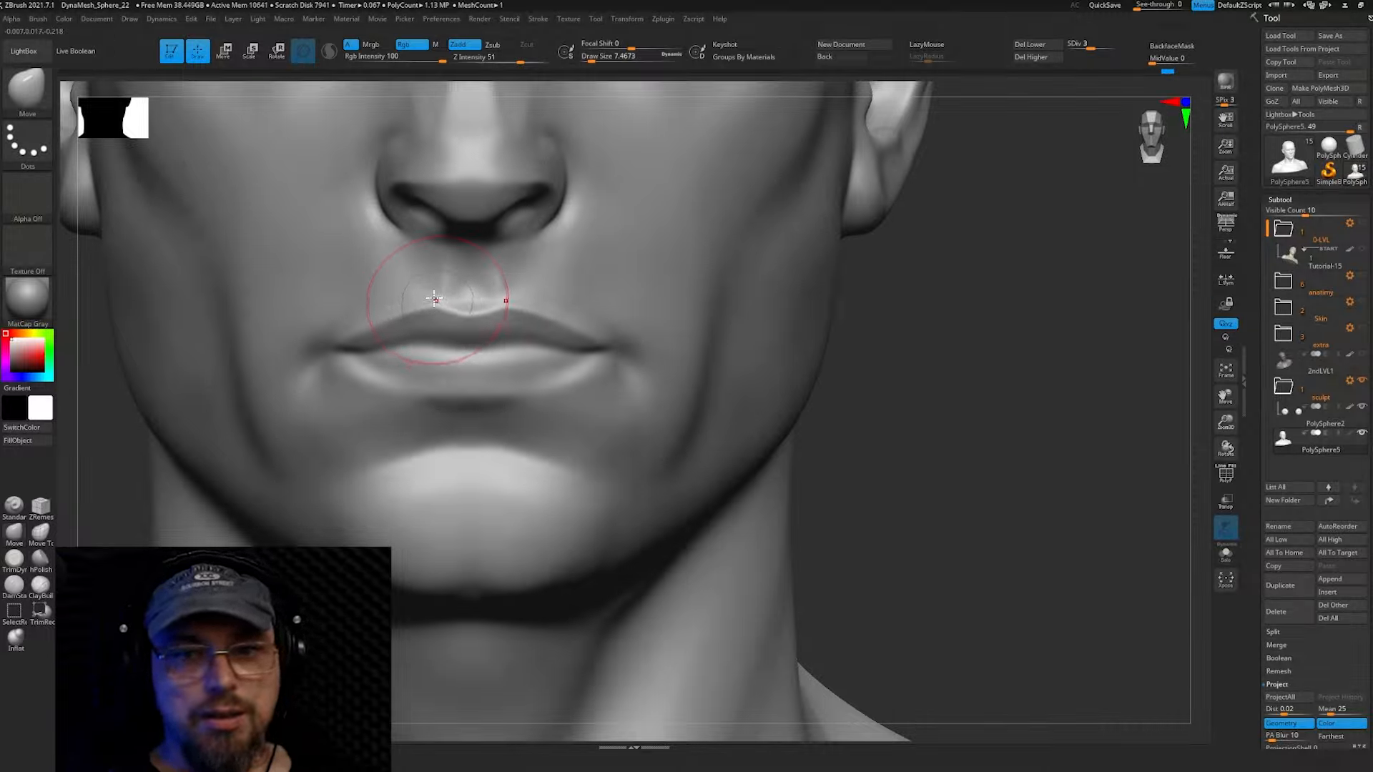
{"action": "key", "text": "s"}
{"action": "left_click_drag", "start_coordinate": [434, 313], "coordinate": [432, 312]}
{"action": "mouse_move", "coordinate": [432, 314]}
{"action": "right_mouse_down", "text": "ctrl"}
{"action": "mouse_move", "coordinate": [451, 336]}
{"action": "mouse_move", "coordinate": [444, 256]}
{"action": "right_mouse_up", "text": "ctrl"}
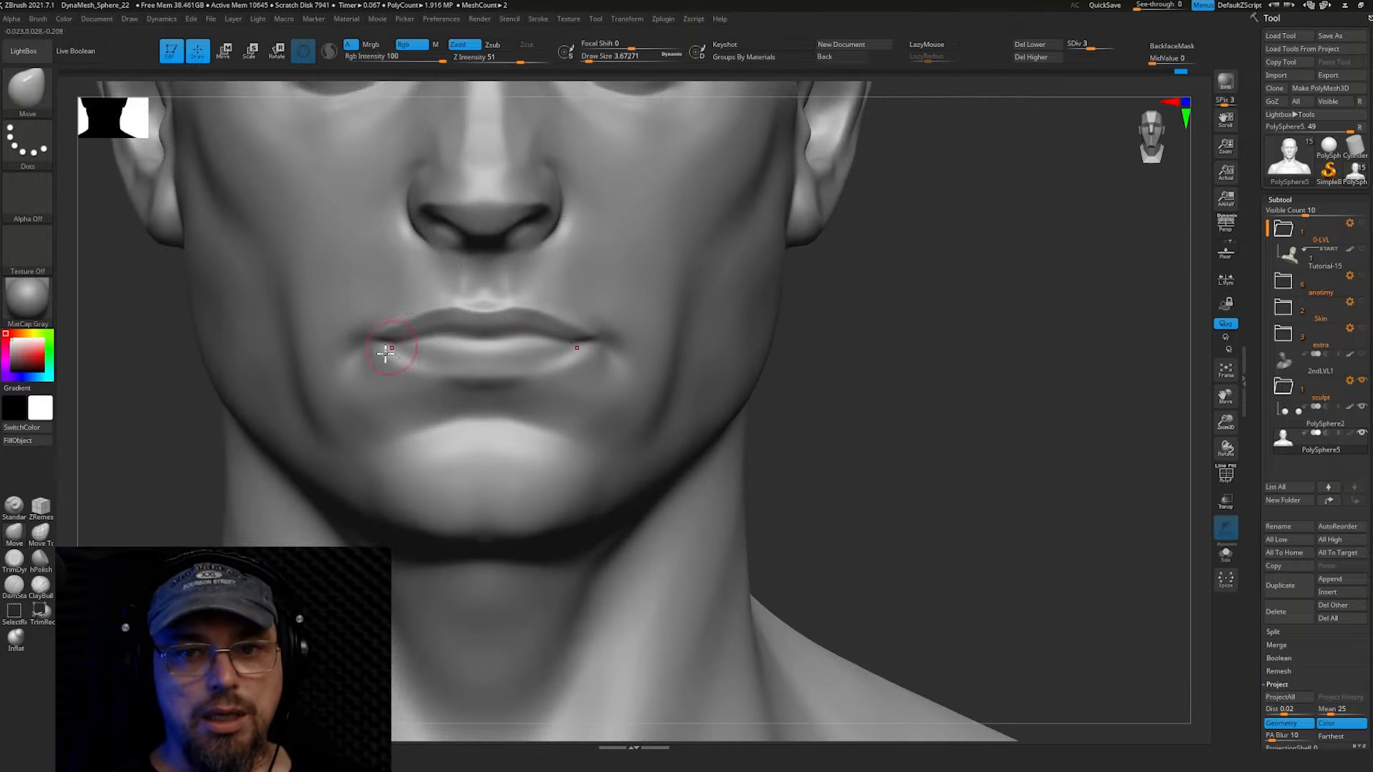
Carve and deepen the parting line between the lips, out to the mouth corners, with DamStandard at a draw size of about 5.75
{"action": "mouse_move", "coordinate": [407, 345]}
{"action": "right_mouse_down"}
{"action": "mouse_move", "coordinate": [471, 329]}
{"action": "mouse_move", "coordinate": [442, 341]}
{"action": "mouse_move", "coordinate": [513, 343]}
{"action": "right_mouse_up"}
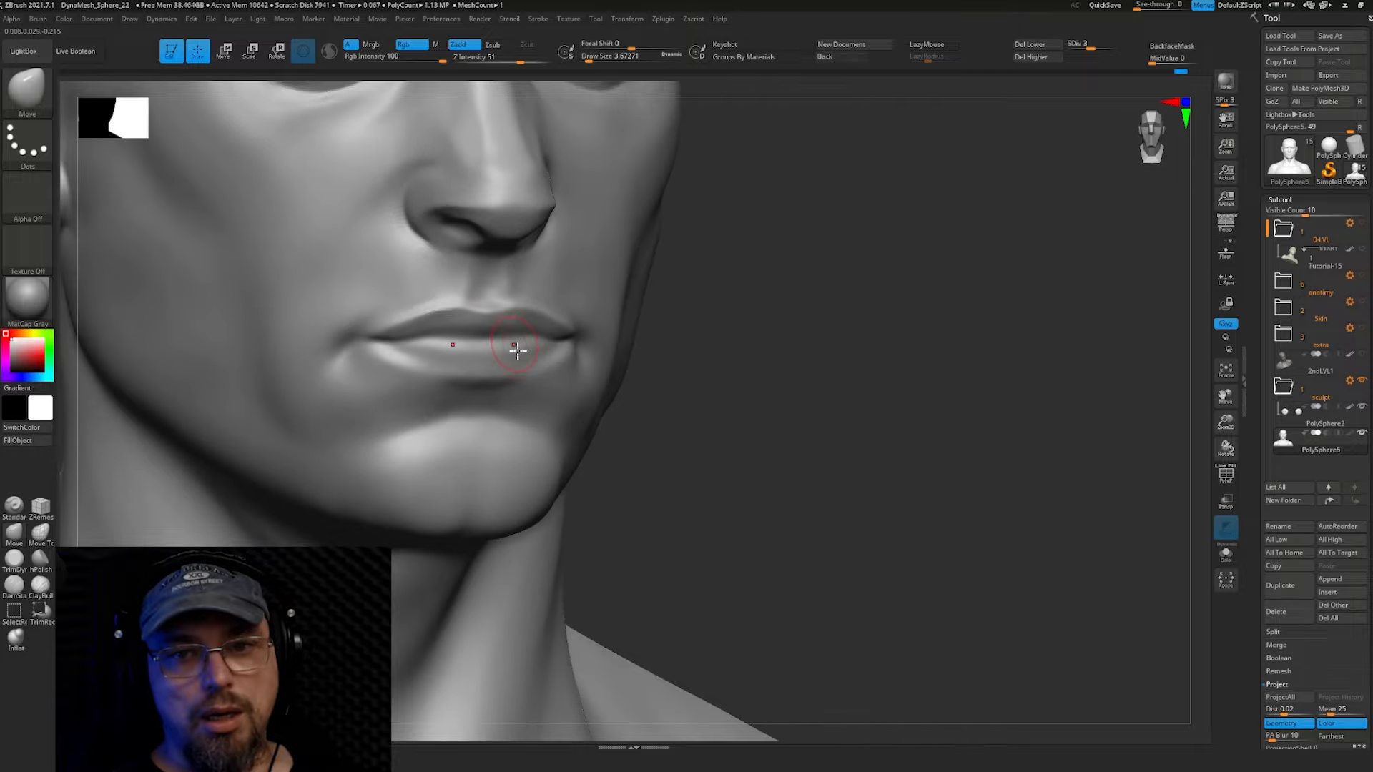
{"action": "key", "text": "s"}
{"action": "left_click_drag", "start_coordinate": [499, 337], "coordinate": [497, 338]}
{"action": "mouse_move", "coordinate": [496, 336]}
{"action": "right_mouse_down"}
{"action": "mouse_move", "coordinate": [429, 340]}
{"action": "mouse_move", "coordinate": [447, 336]}
{"action": "right_mouse_up"}
{"action": "left_click_drag", "start_coordinate": [372, 349], "coordinate": [474, 350]}
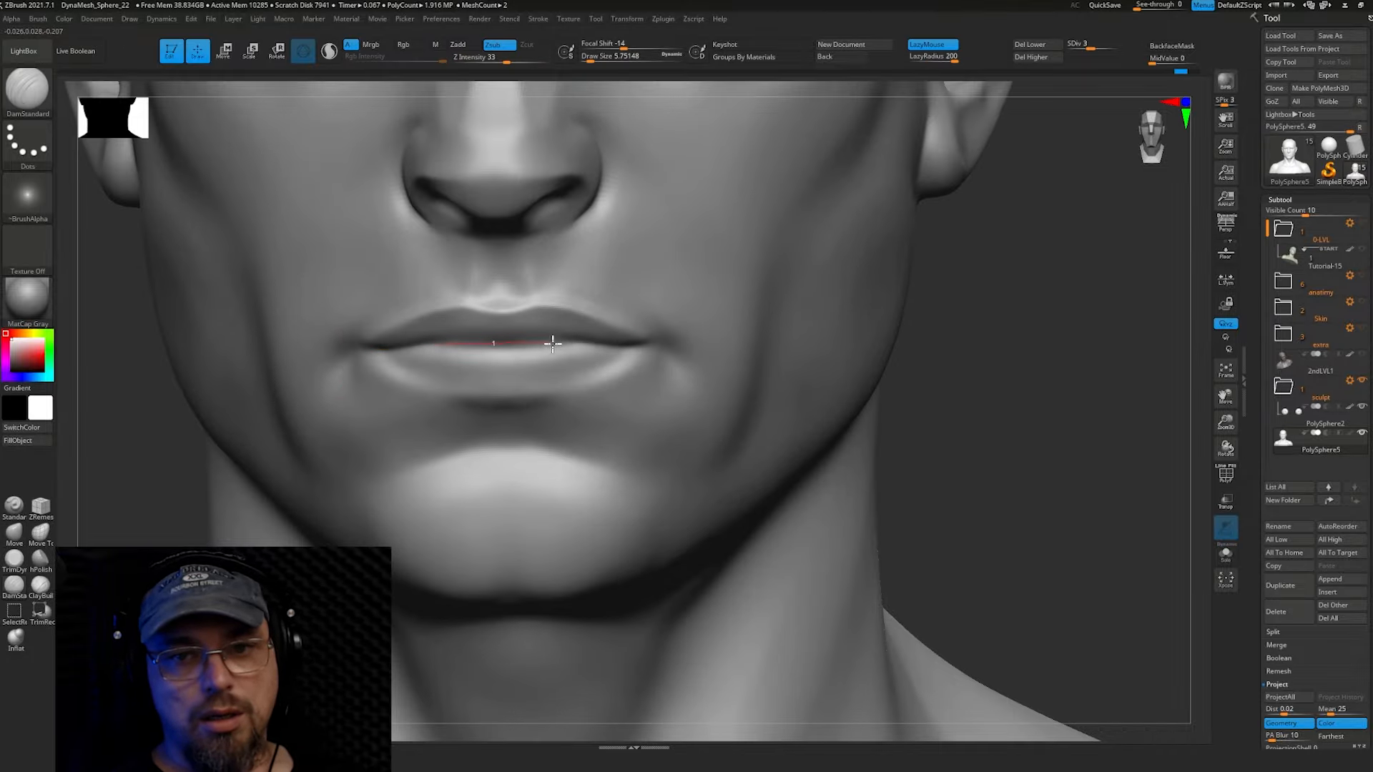
{"action": "right_click_drag", "start_coordinate": [648, 339], "coordinate": [844, 379], "text": "ctrl"}
{"action": "right_click_drag", "start_coordinate": [573, 384], "coordinate": [543, 347]}
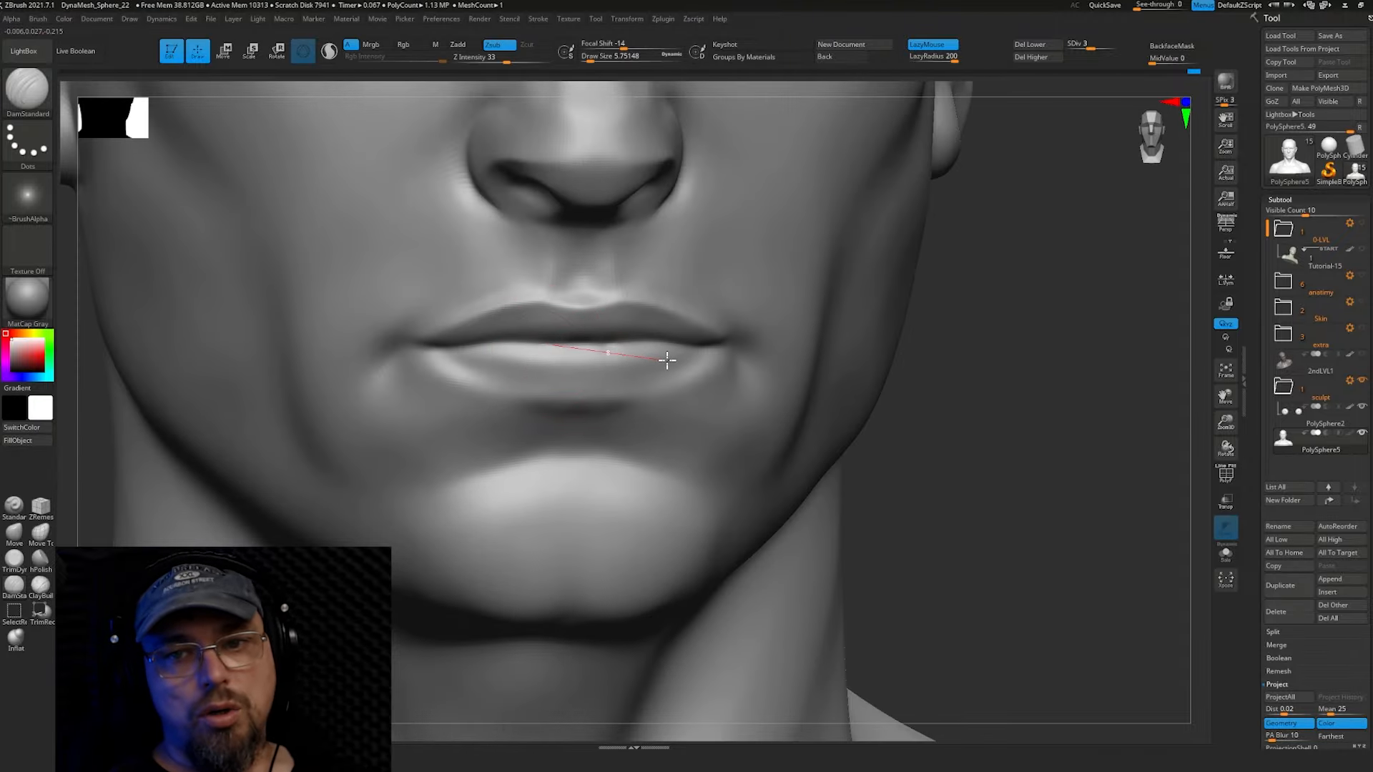
{"action": "left_click_drag", "start_coordinate": [667, 359], "coordinate": [680, 346]}
{"action": "mouse_move", "coordinate": [665, 337]}
{"action": "right_mouse_down"}
{"action": "mouse_move", "coordinate": [612, 331]}
{"action": "mouse_move", "coordinate": [567, 373]}
{"action": "mouse_move", "coordinate": [549, 353]}
{"action": "mouse_move", "coordinate": [556, 282]}
{"action": "mouse_move", "coordinate": [940, 333]}
{"action": "mouse_move", "coordinate": [889, 353]}
{"action": "mouse_move", "coordinate": [554, 371]}
{"action": "right_mouse_up"}
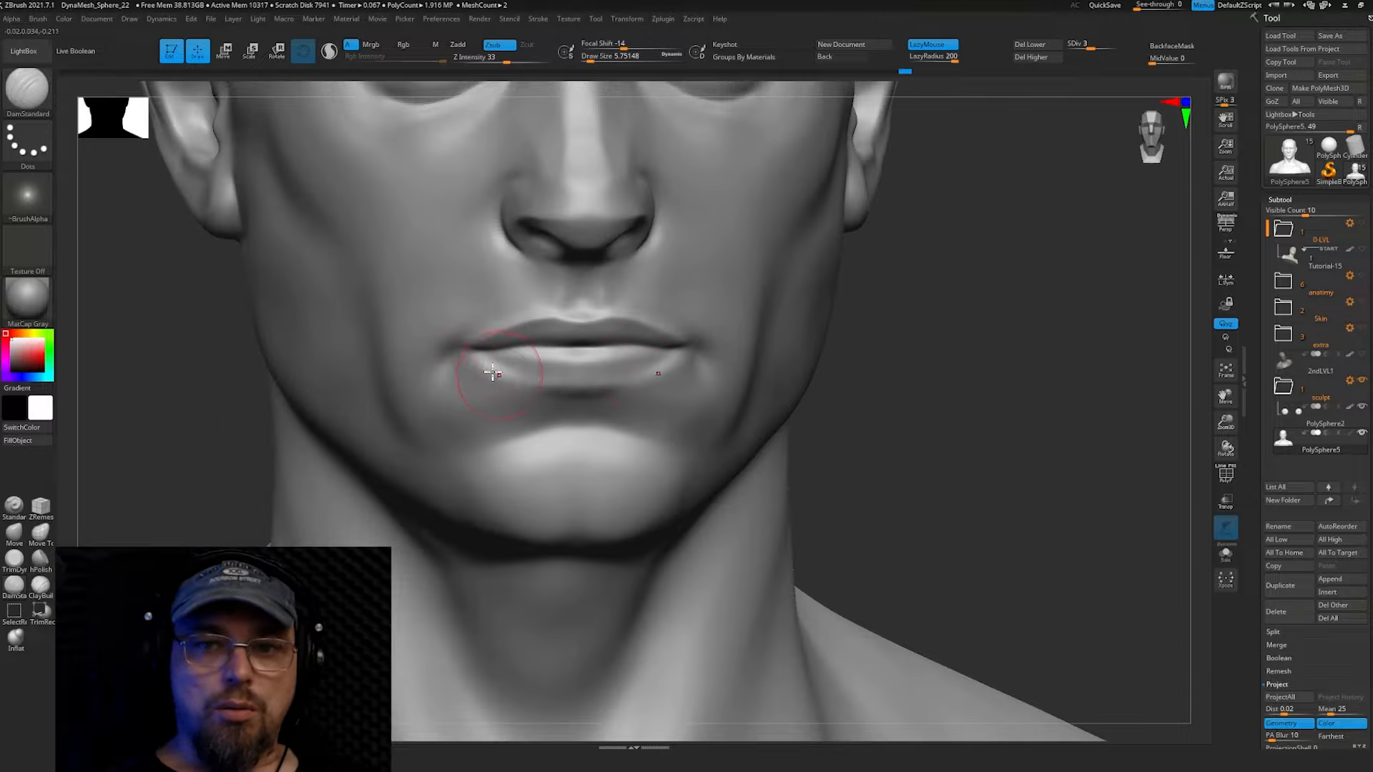
Build up the forms just below the mouth corners with the ClayBuildup brush and smooth the transitions
{"action": "left_click", "coordinate": [40, 585]}
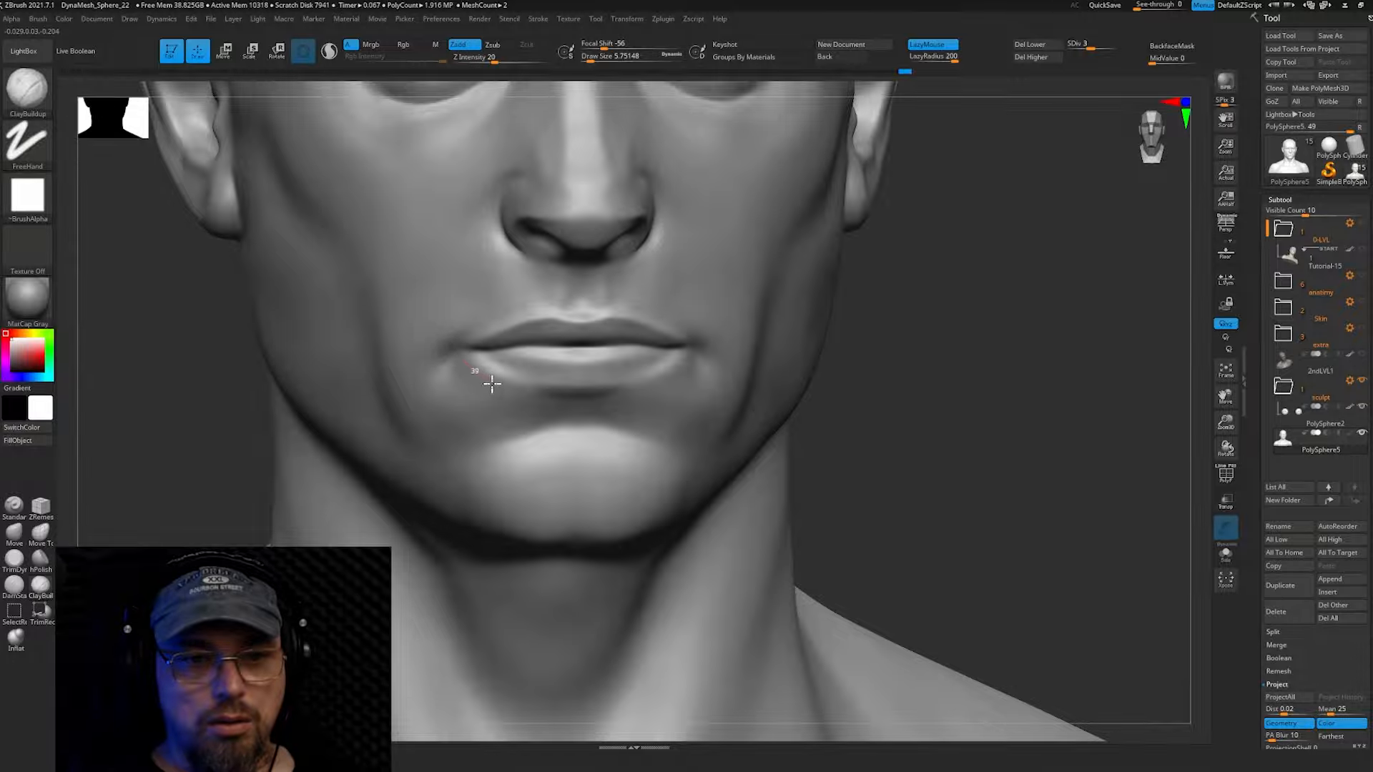
{"action": "left_click_drag", "start_coordinate": [590, 428], "coordinate": [454, 373]}
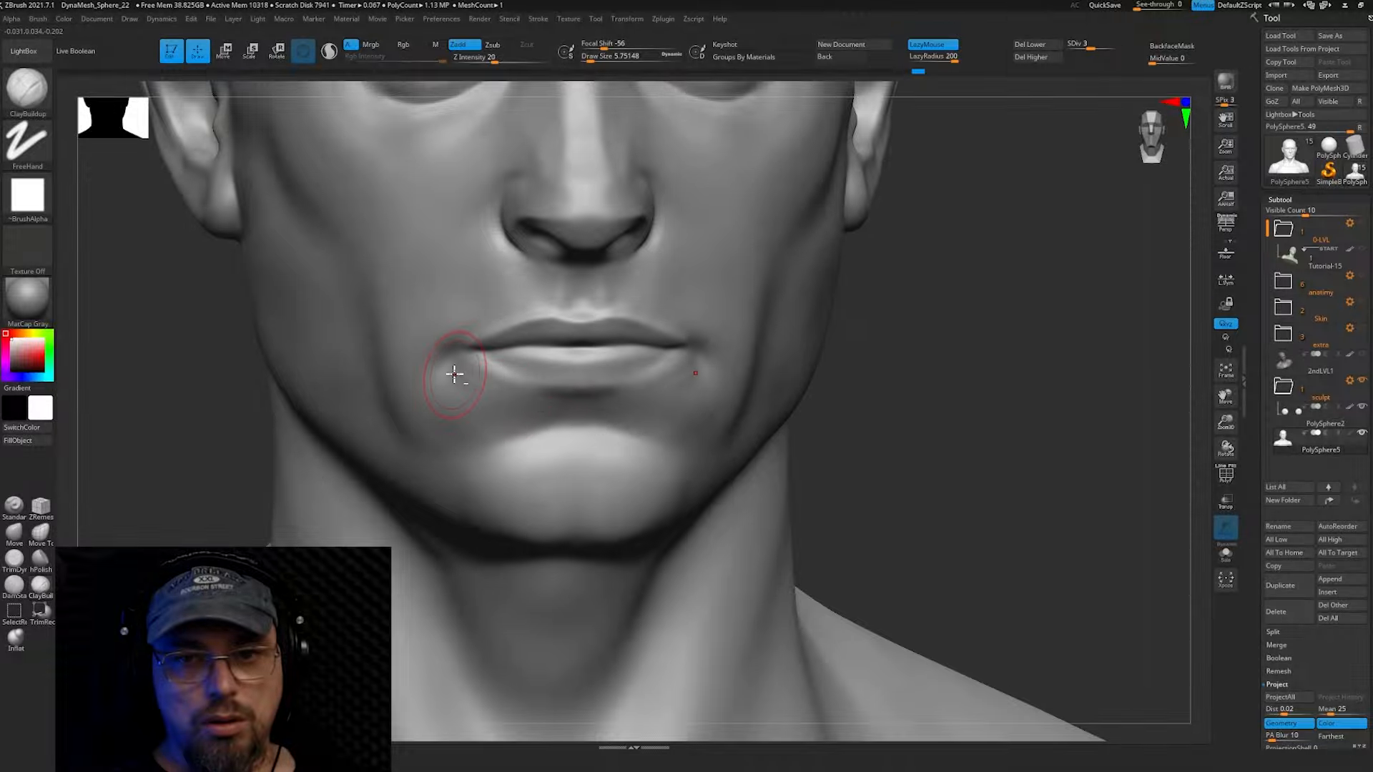
{"action": "left_click_drag", "start_coordinate": [578, 429], "coordinate": [603, 427]}
{"action": "left_click_drag", "start_coordinate": [496, 375], "coordinate": [460, 375], "text": "shift"}
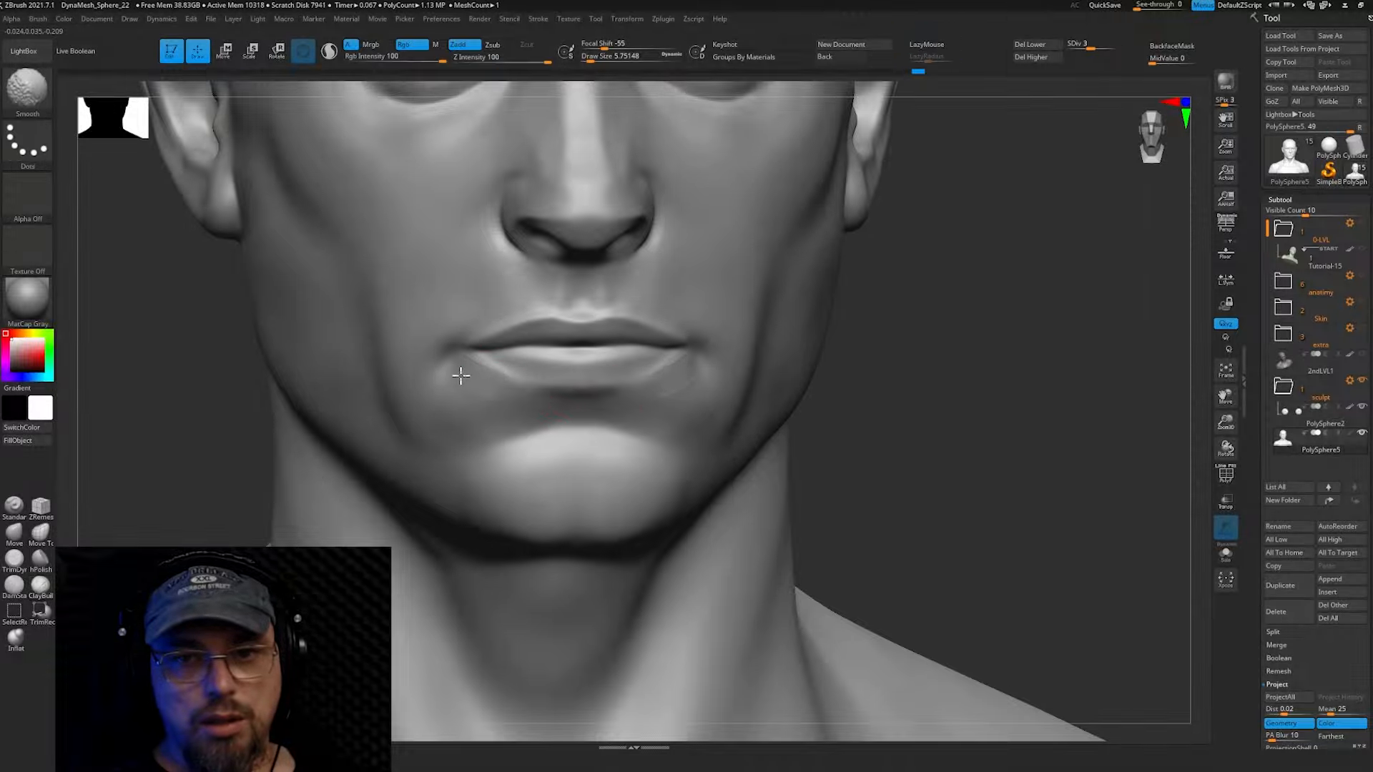
Build up the mouth pillars from below the mouth corners toward the chin with ClayBuildup, then smooth the strokes
{"action": "mouse_move", "coordinate": [487, 384]}
{"action": "right_mouse_down"}
{"action": "mouse_move", "coordinate": [527, 388]}
{"action": "mouse_move", "coordinate": [460, 377]}
{"action": "right_mouse_up"}
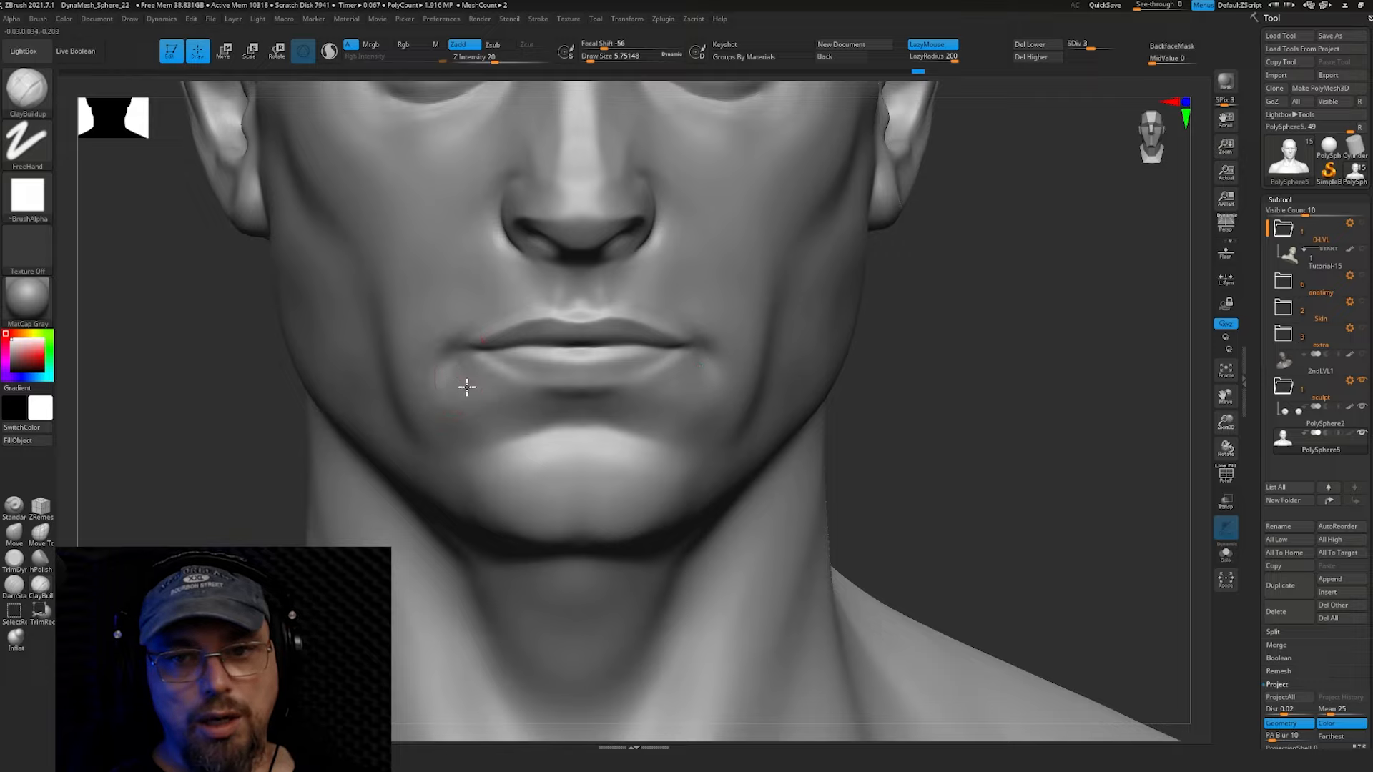
{"action": "left_click_drag", "start_coordinate": [563, 455], "coordinate": [640, 410]}
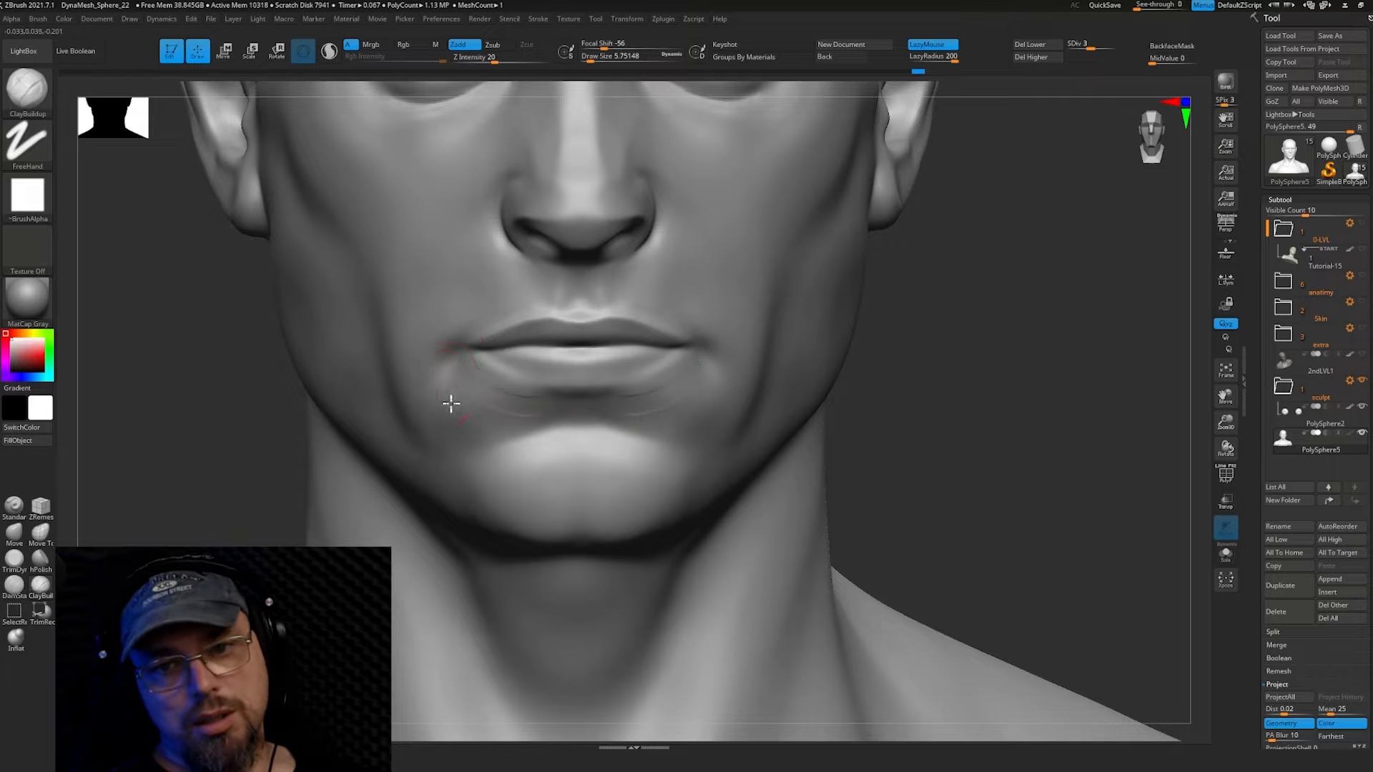
{"action": "left_click_drag", "start_coordinate": [564, 457], "coordinate": [549, 390]}
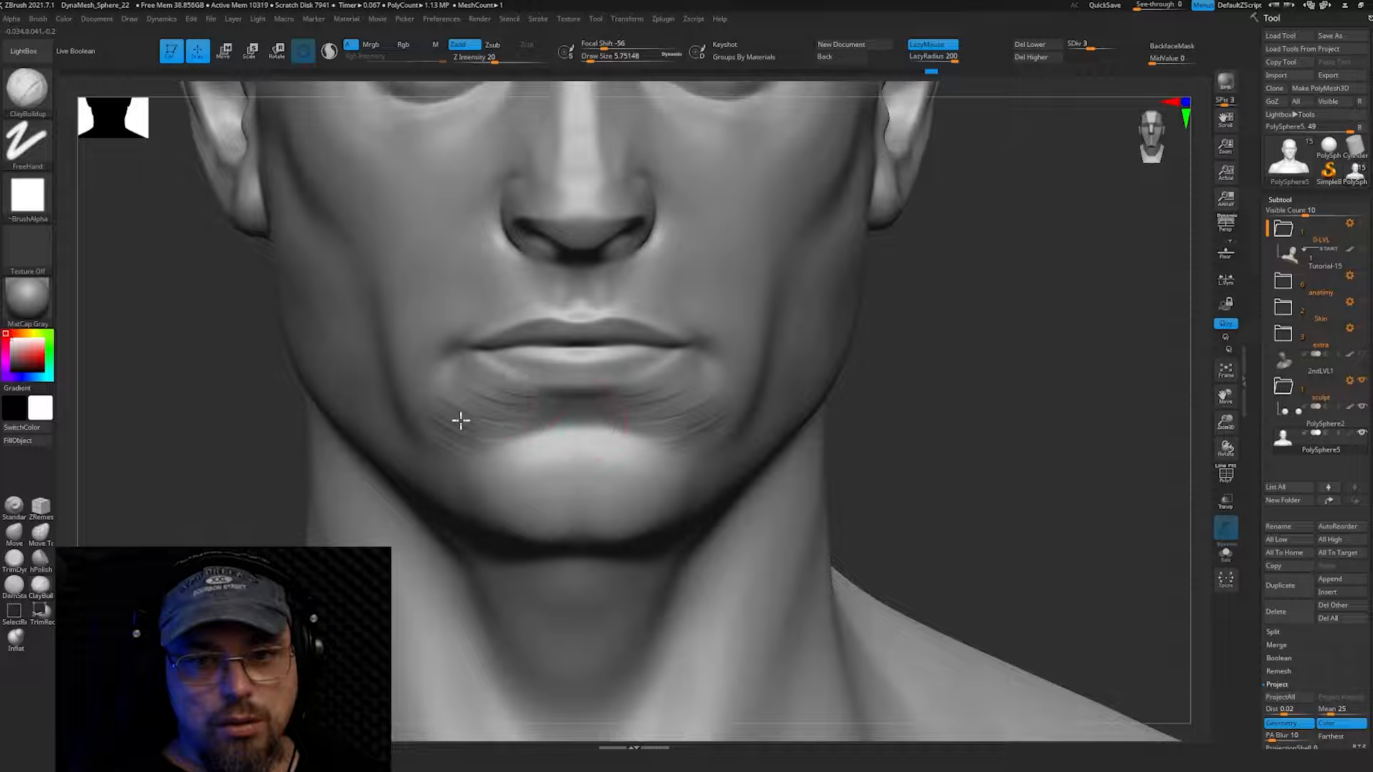
{"action": "mouse_move", "coordinate": [613, 434]}
{"action": "left_mouse_down"}
{"action": "mouse_move", "coordinate": [627, 422]}
{"action": "mouse_move", "coordinate": [621, 441]}
{"action": "mouse_move", "coordinate": [429, 429]}
{"action": "mouse_move", "coordinate": [453, 406]}
{"action": "left_mouse_up"}
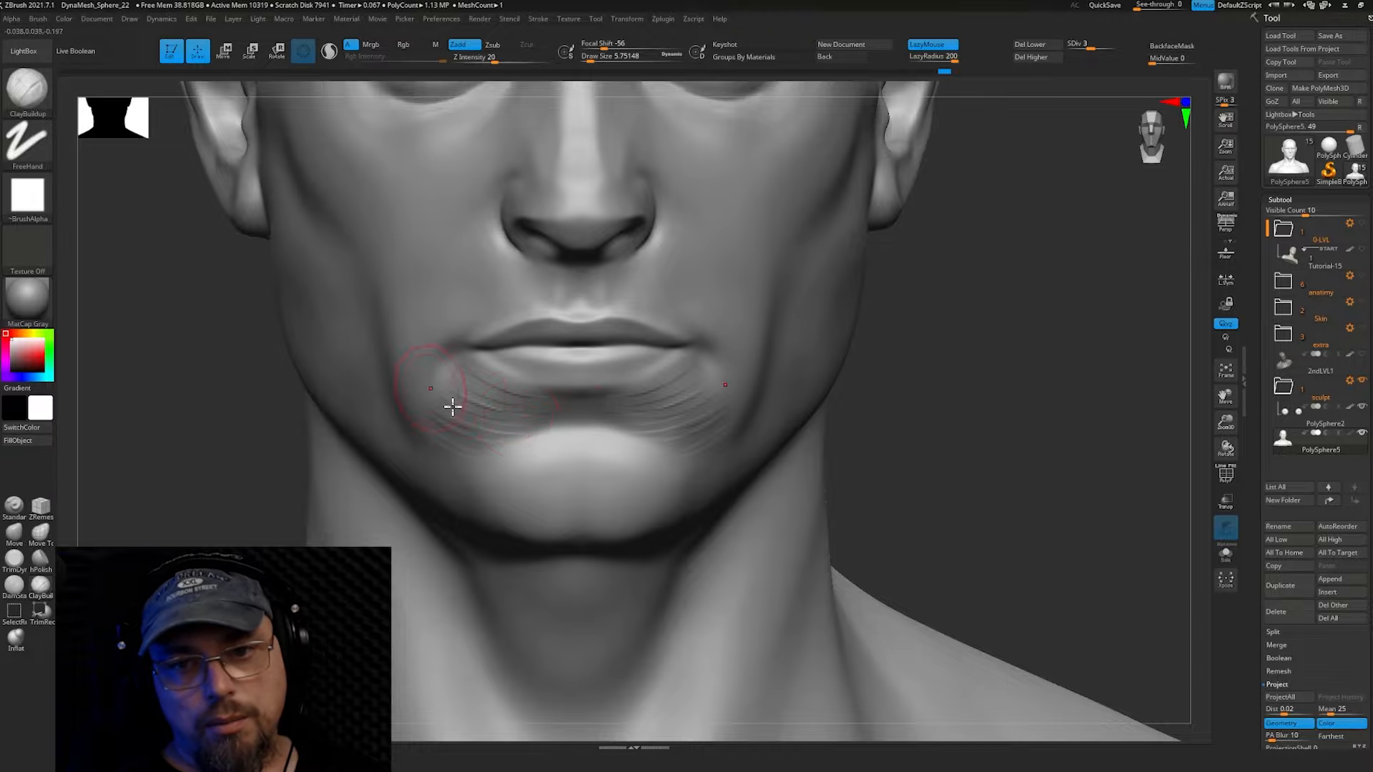
{"action": "key", "text": "shift"}
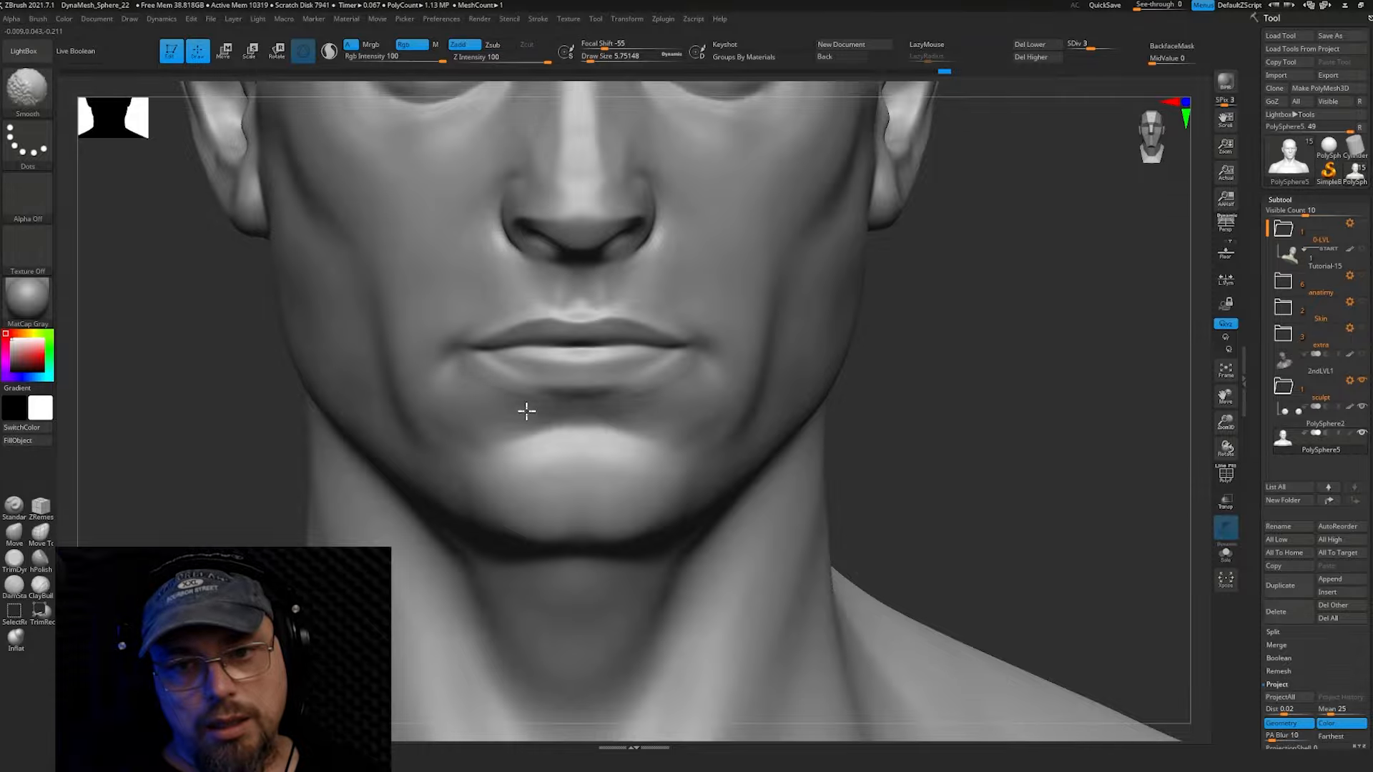
{"action": "left_click_drag", "start_coordinate": [552, 407], "coordinate": [577, 406], "text": "shift"}
Set the draw size to about 3.1, define the lower lip's bottom edge with ClayBuildup strokes and smooth it
{"action": "mouse_move", "coordinate": [548, 399]}
{"action": "right_mouse_down"}
{"action": "mouse_move", "coordinate": [778, 402]}
{"action": "mouse_move", "coordinate": [763, 353]}
{"action": "mouse_move", "coordinate": [835, 346]}
{"action": "mouse_move", "coordinate": [833, 362]}
{"action": "mouse_move", "coordinate": [751, 366]}
{"action": "right_mouse_up"}
{"action": "right_click_drag", "start_coordinate": [598, 386], "coordinate": [570, 402], "text": "ctrl"}
{"action": "key", "text": "s"}
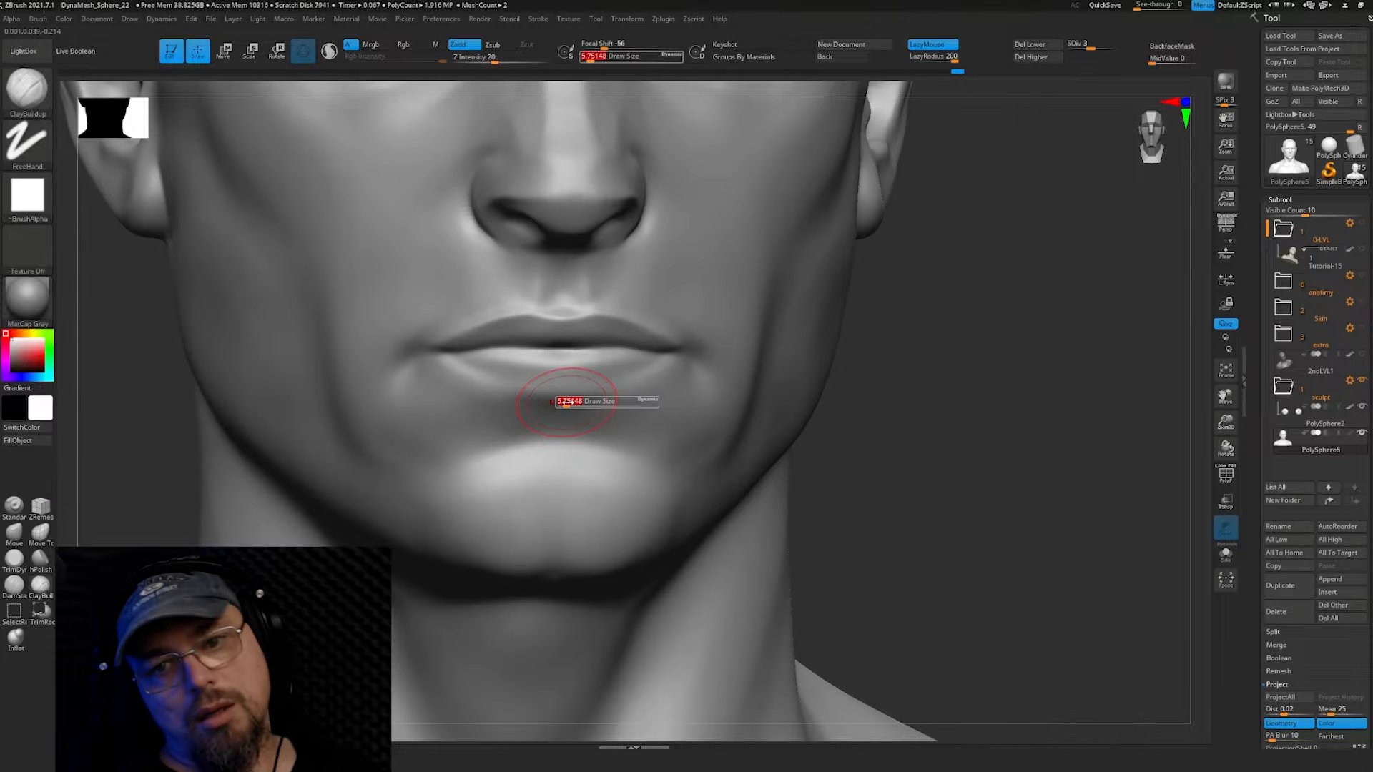
{"action": "left_click_drag", "start_coordinate": [567, 401], "coordinate": [562, 403]}
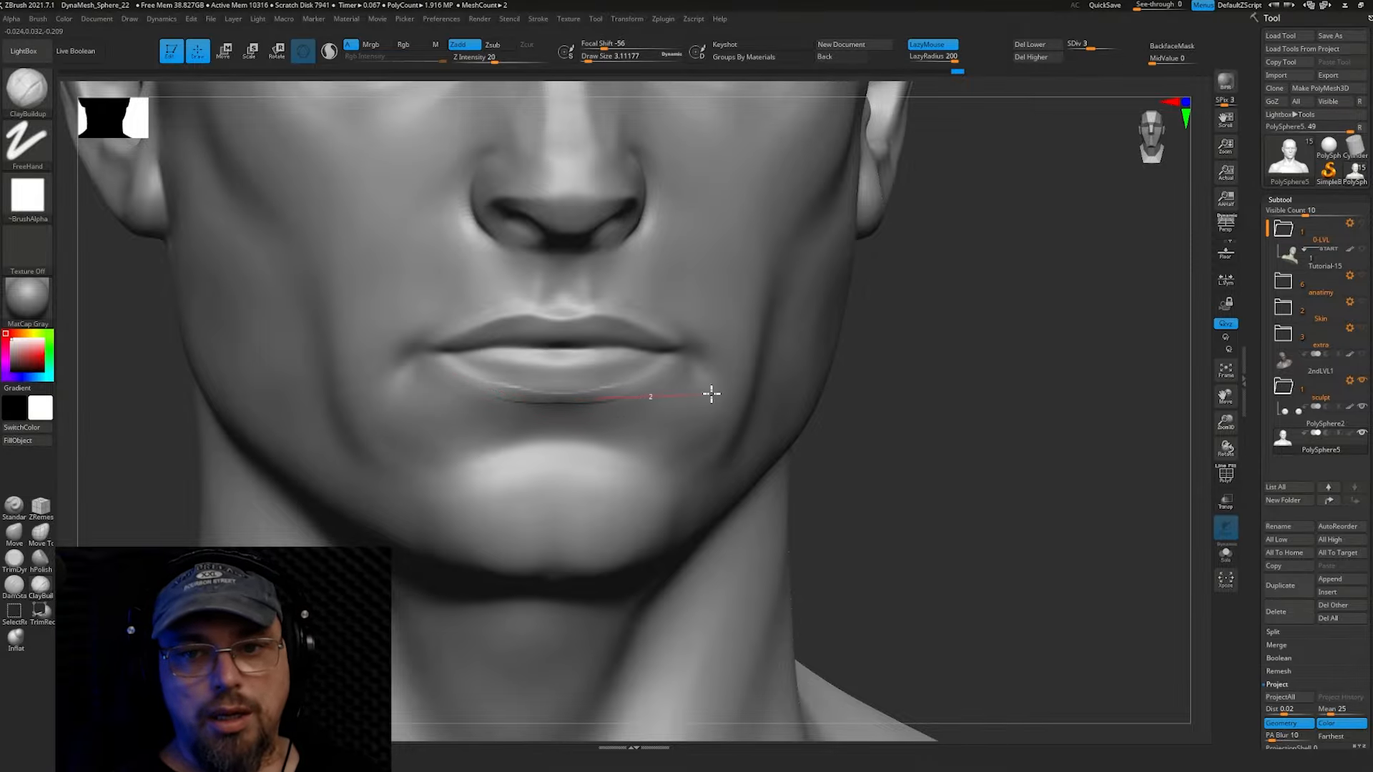
{"action": "right_click_drag", "start_coordinate": [711, 393], "coordinate": [444, 374]}
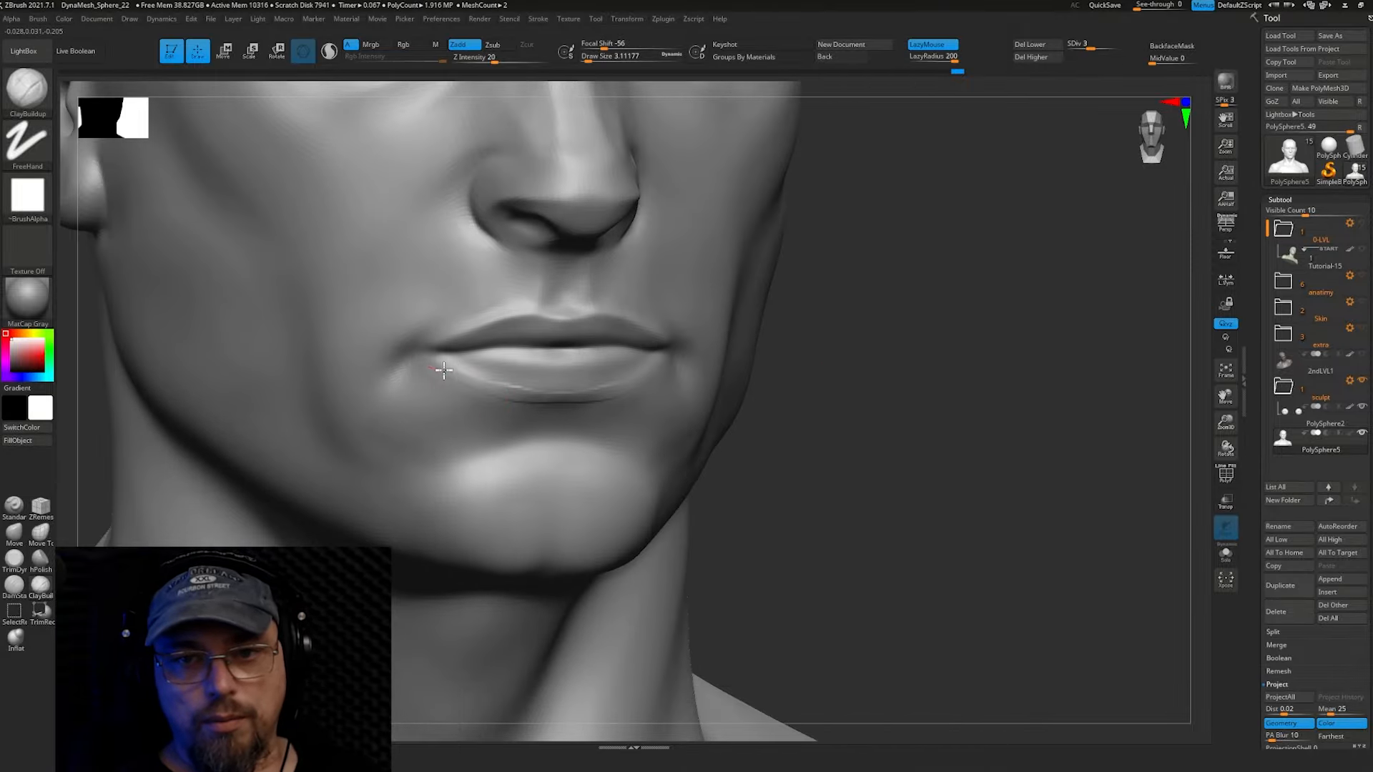
{"action": "left_click_drag", "start_coordinate": [687, 400], "coordinate": [714, 394]}
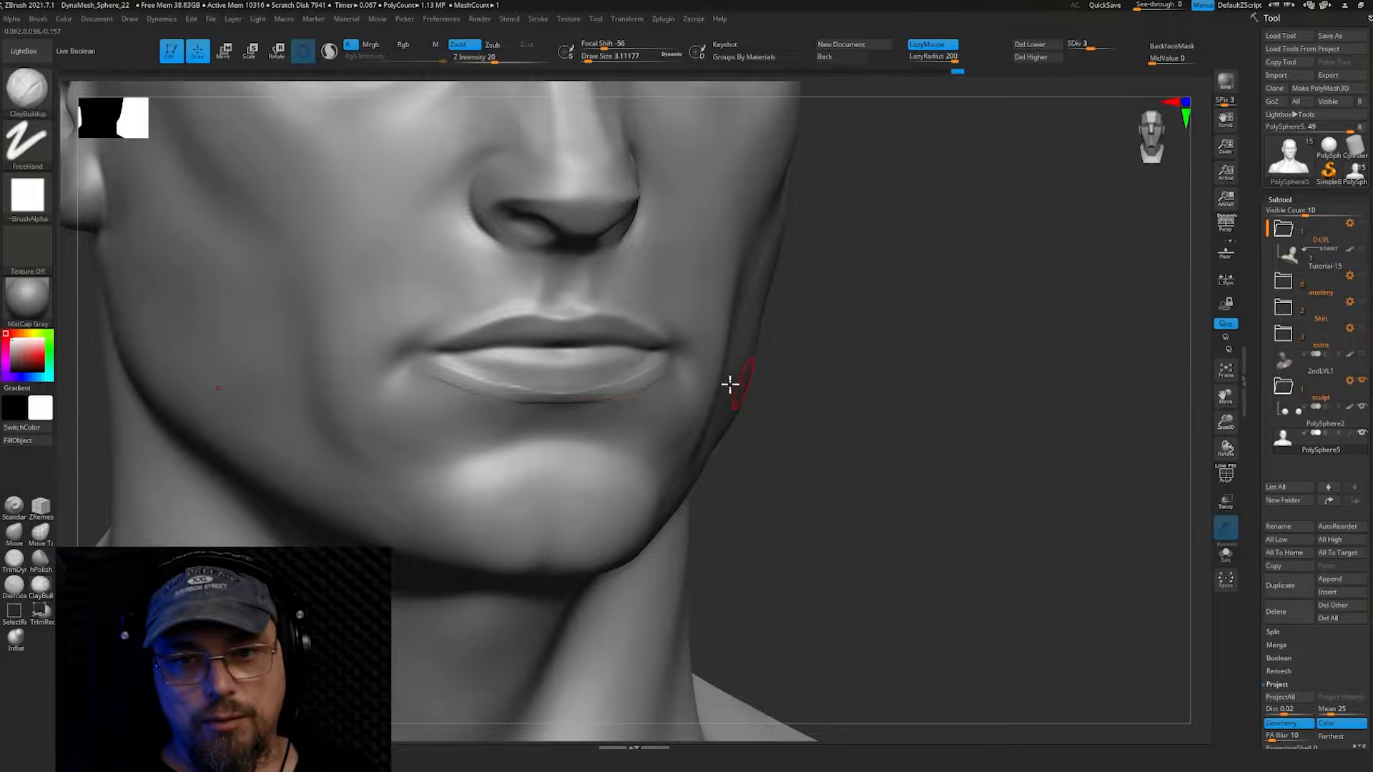
{"action": "left_click_drag", "start_coordinate": [567, 399], "coordinate": [454, 381], "text": "shift"}
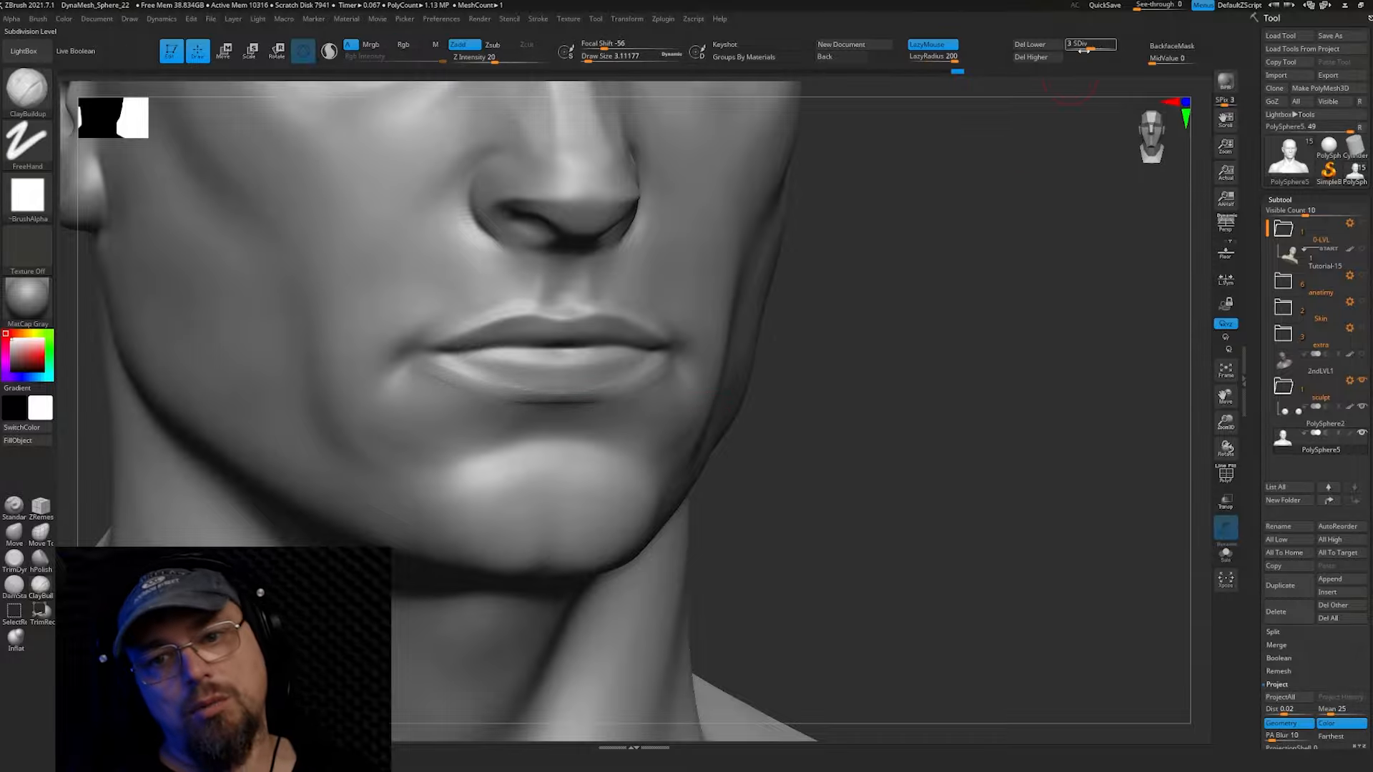
{"action": "right_click_drag", "start_coordinate": [820, 424], "coordinate": [804, 422]}
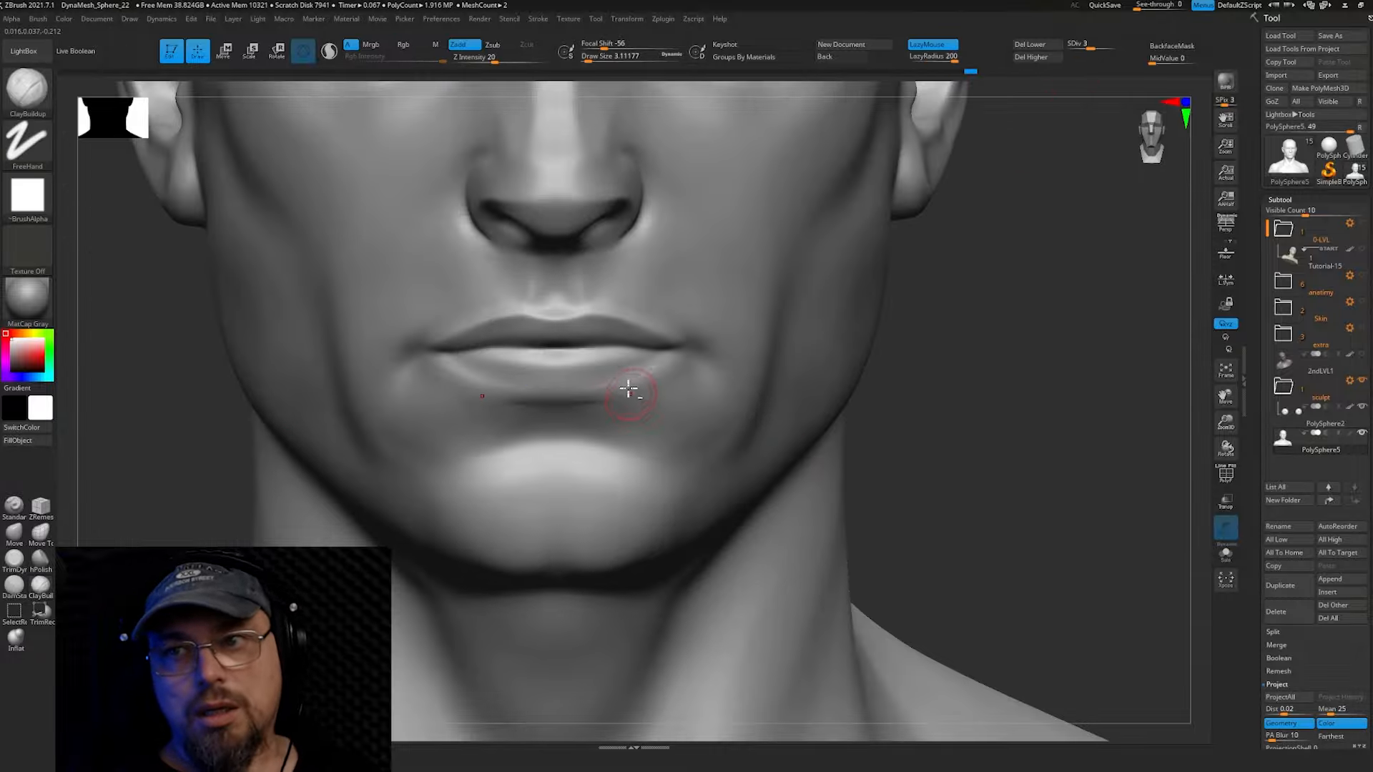
Set the draw size to about 3.7, lay ClayBuildup strokes between the nose wing and mouth corner, and smooth them
{"action": "mouse_move", "coordinate": [632, 383]}
{"action": "right_mouse_down"}
{"action": "mouse_move", "coordinate": [846, 382]}
{"action": "mouse_move", "coordinate": [636, 365]}
{"action": "right_mouse_up"}
{"action": "right_click_drag", "start_coordinate": [636, 343], "coordinate": [634, 365], "text": "ctrl"}
{"action": "right_click_drag", "start_coordinate": [544, 363], "coordinate": [574, 331]}
{"action": "right_click_drag", "start_coordinate": [676, 338], "coordinate": [609, 319]}
{"action": "key", "text": "s"}
{"action": "left_click_drag", "start_coordinate": [671, 326], "coordinate": [675, 325]}
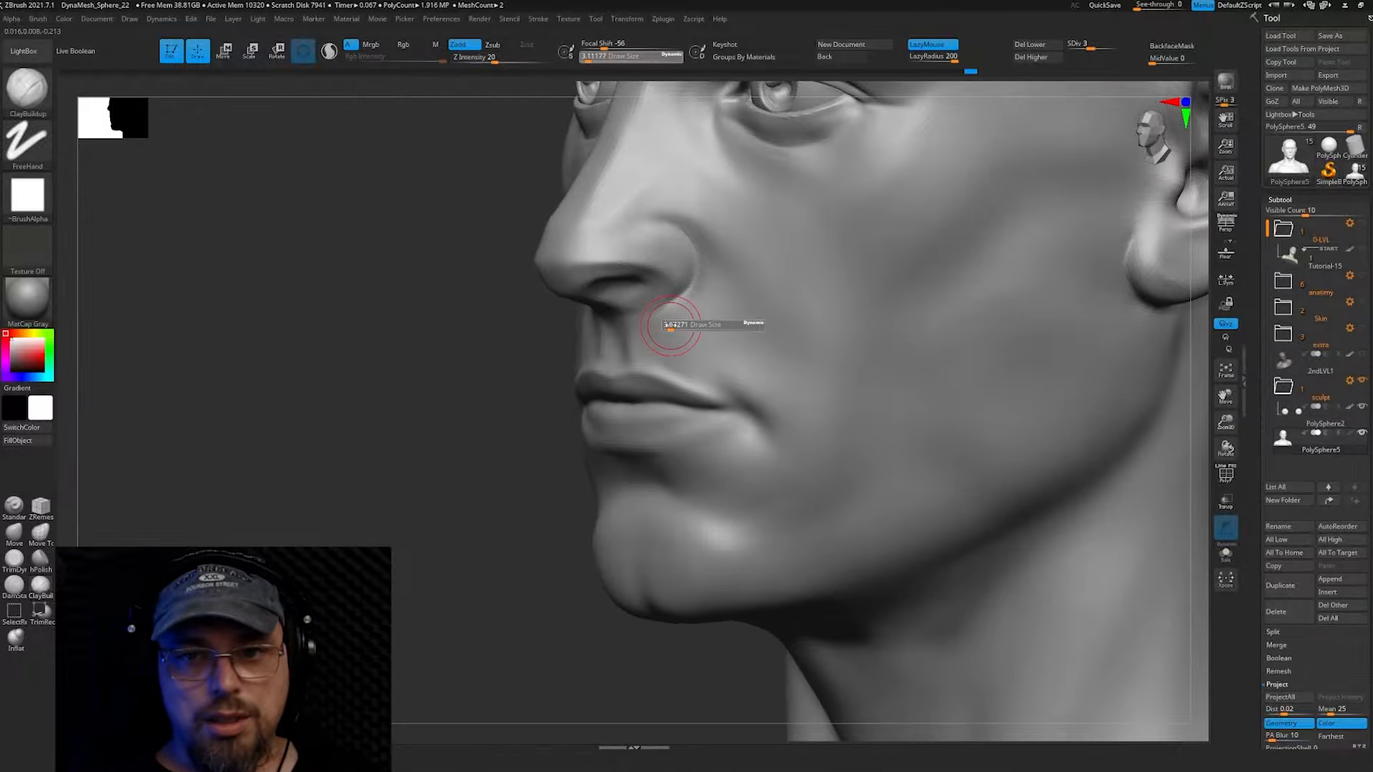
{"action": "right_click_drag", "start_coordinate": [672, 324], "coordinate": [700, 320]}
{"action": "right_click_drag", "start_coordinate": [695, 320], "coordinate": [688, 333], "text": "ctrl"}
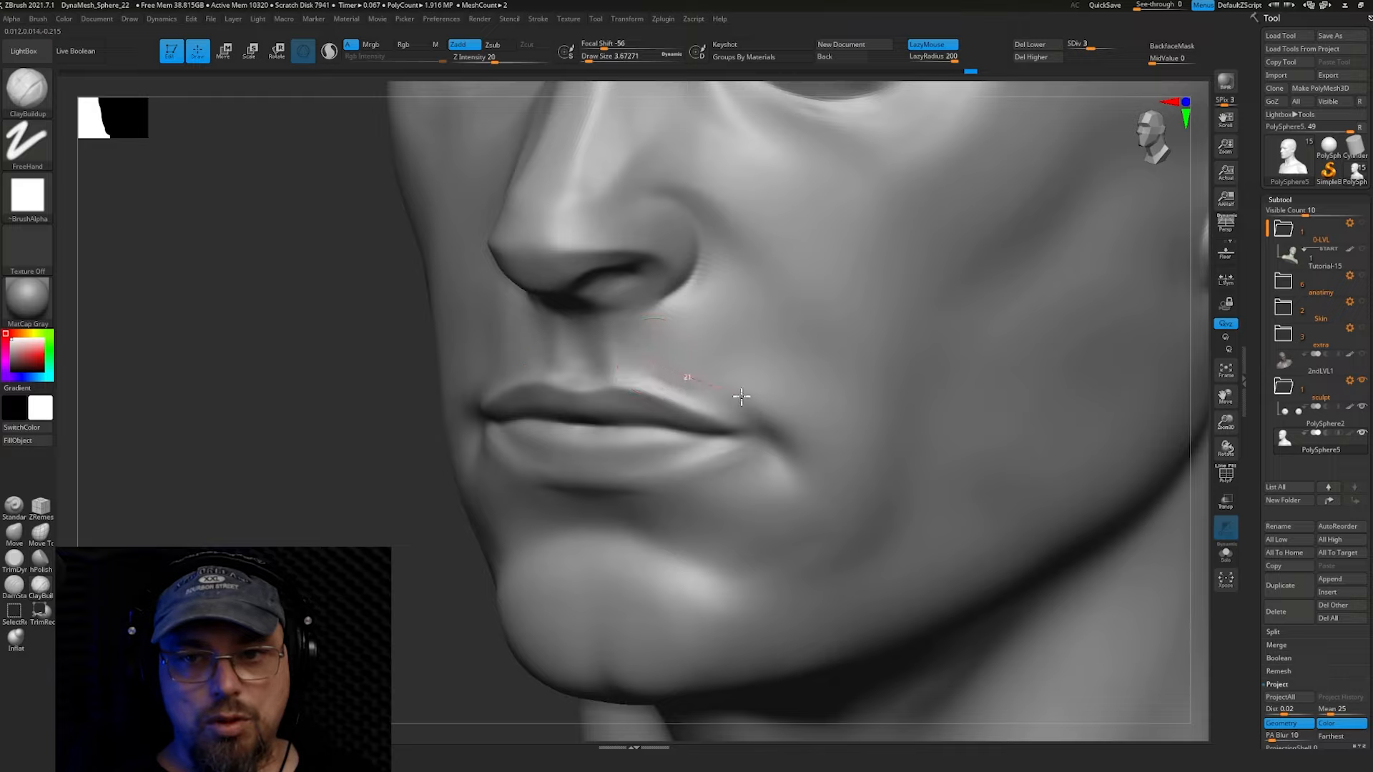
{"action": "left_click_drag", "start_coordinate": [741, 397], "coordinate": [778, 432]}
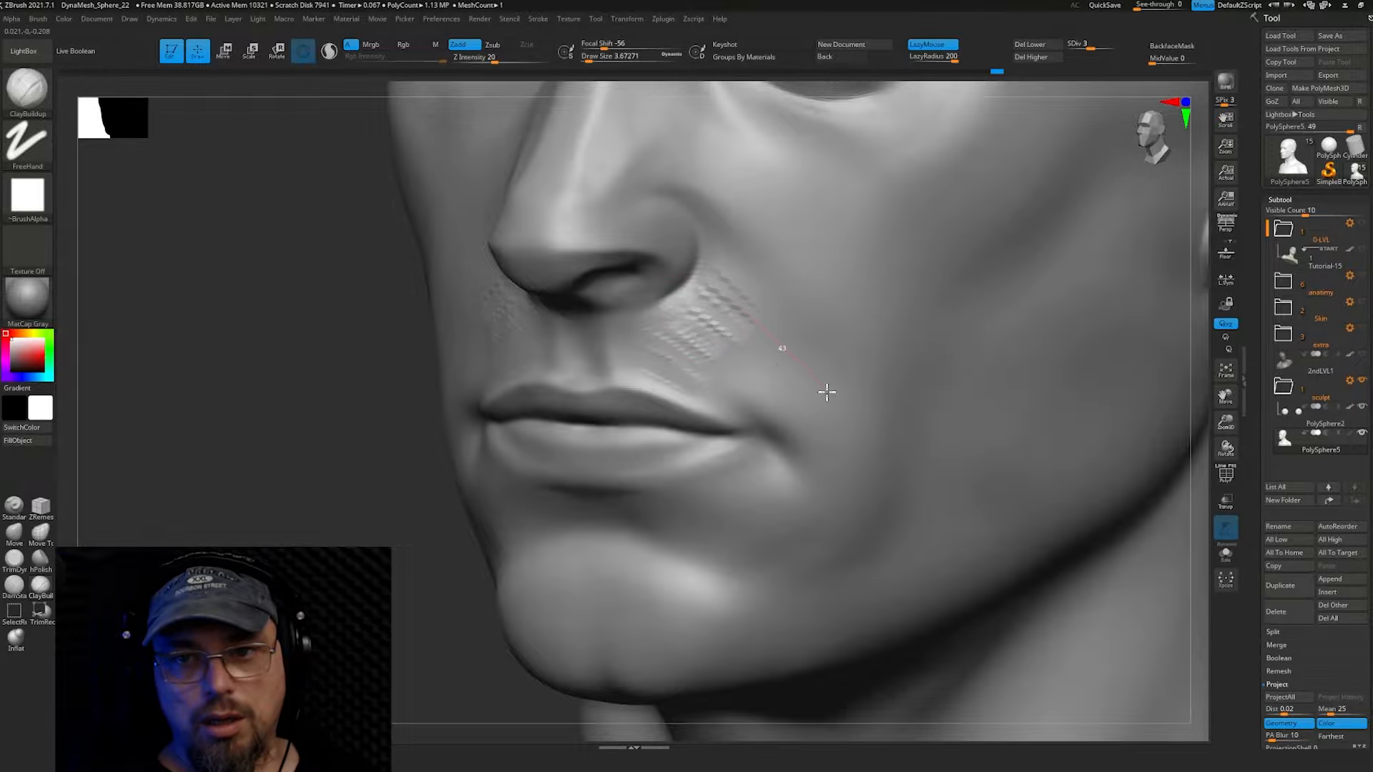
{"action": "left_click_drag", "start_coordinate": [826, 392], "coordinate": [715, 340], "text": "shift"}
Layer more diagonal ClayBuildup strokes from the nose wing down past the mouth corner and blend them smoothly into the cheek
{"action": "mouse_move", "coordinate": [694, 311]}
{"action": "right_mouse_down"}
{"action": "mouse_move", "coordinate": [775, 318]}
{"action": "mouse_move", "coordinate": [690, 328]}
{"action": "right_mouse_up"}
{"action": "mouse_move", "coordinate": [715, 336]}
{"action": "left_mouse_down"}
{"action": "mouse_move", "coordinate": [744, 344]}
{"action": "mouse_move", "coordinate": [708, 337]}
{"action": "mouse_move", "coordinate": [809, 410]}
{"action": "left_mouse_up"}
{"action": "mouse_move", "coordinate": [691, 303]}
{"action": "left_mouse_down"}
{"action": "mouse_move", "coordinate": [810, 387]}
{"action": "mouse_move", "coordinate": [752, 329]}
{"action": "mouse_move", "coordinate": [830, 394]}
{"action": "left_mouse_up"}
{"action": "left_click_drag", "start_coordinate": [719, 280], "coordinate": [829, 388]}
{"action": "left_click_drag", "start_coordinate": [666, 332], "coordinate": [784, 433]}
{"action": "left_click_drag", "start_coordinate": [658, 369], "coordinate": [812, 458]}
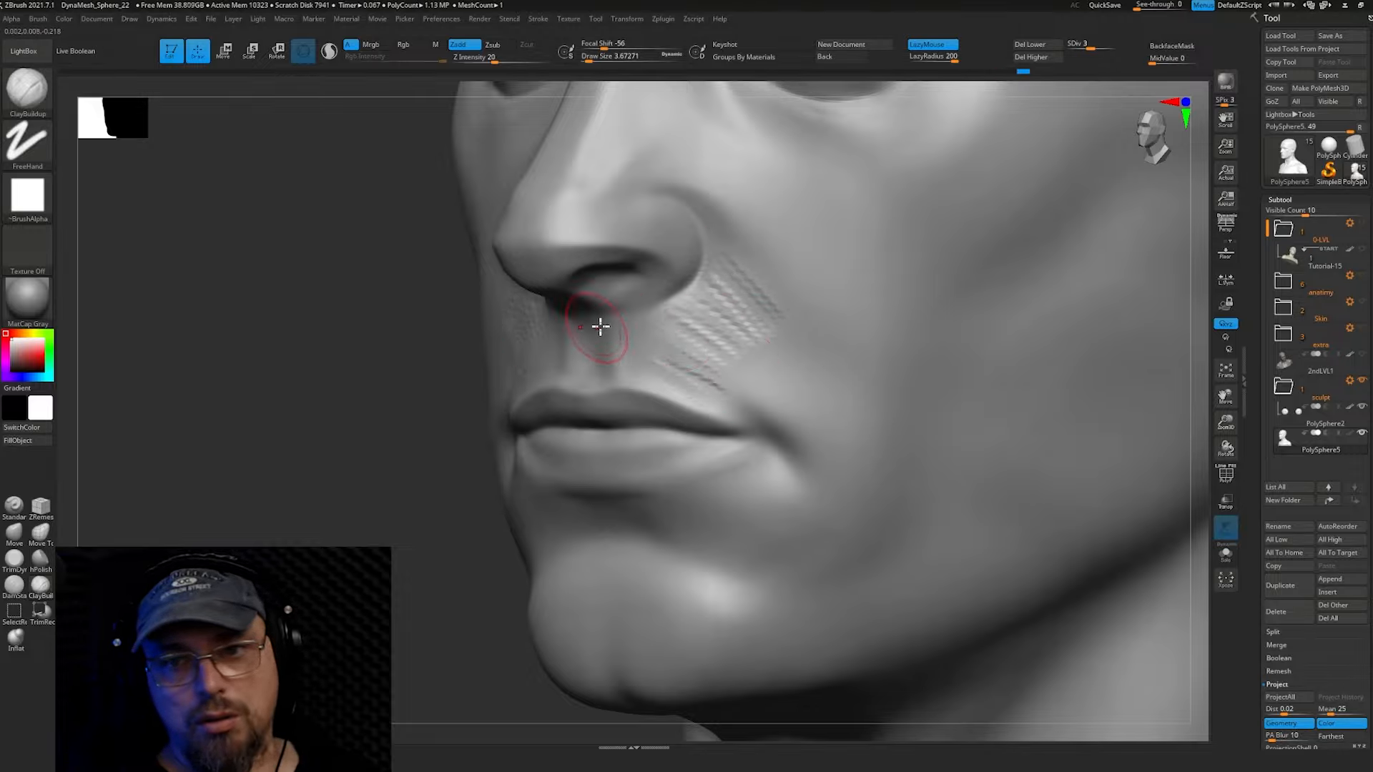
{"action": "left_click_drag", "start_coordinate": [725, 315], "coordinate": [683, 370], "text": "shift"}
{"action": "left_click_drag", "start_coordinate": [751, 314], "coordinate": [747, 291], "text": "shift"}
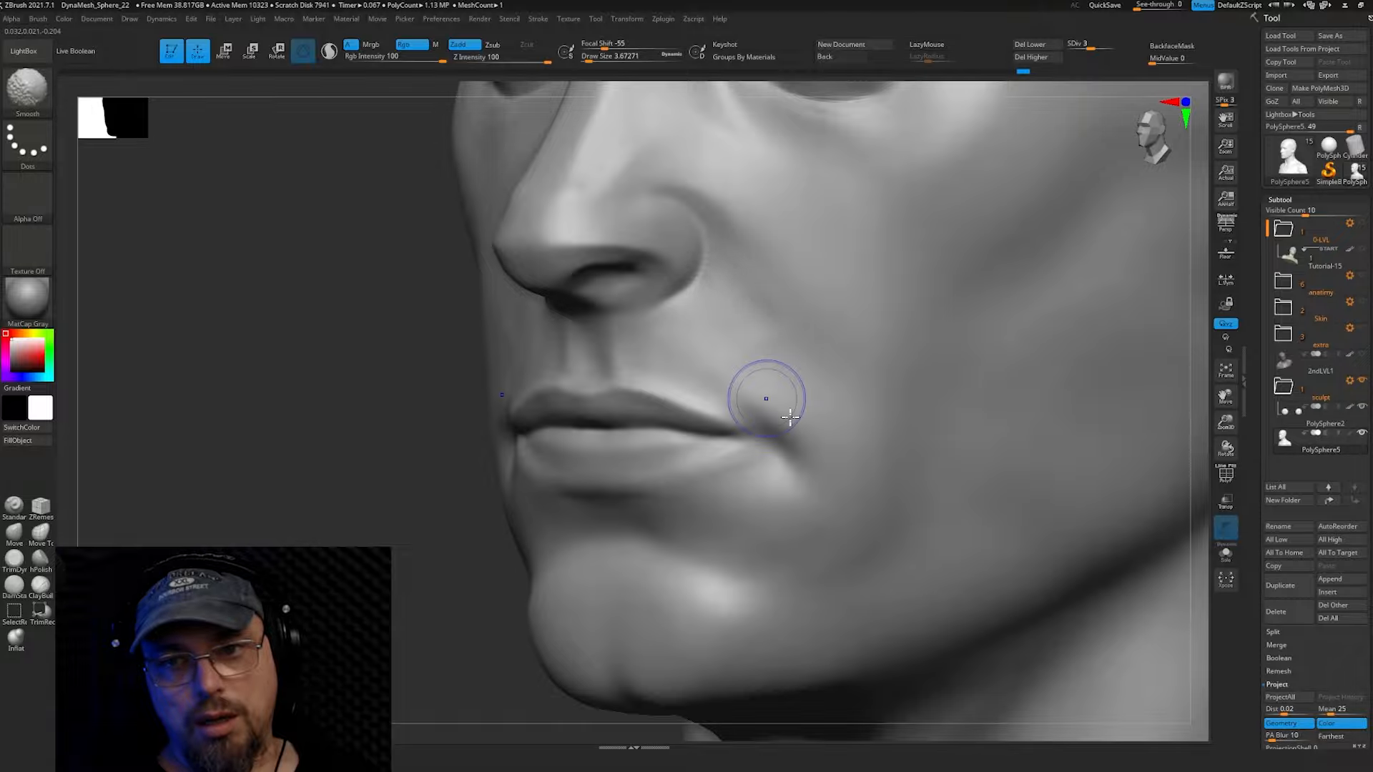
Build up the philtrum ridges between the nose and upper lip with ClayBuildup at a draw size of about 2.2, then smooth them
{"action": "mouse_move", "coordinate": [632, 325]}
{"action": "right_mouse_down"}
{"action": "mouse_move", "coordinate": [652, 311]}
{"action": "mouse_move", "coordinate": [613, 324]}
{"action": "right_mouse_up"}
{"action": "key", "text": "s"}
{"action": "left_click_drag", "start_coordinate": [609, 313], "coordinate": [616, 352]}
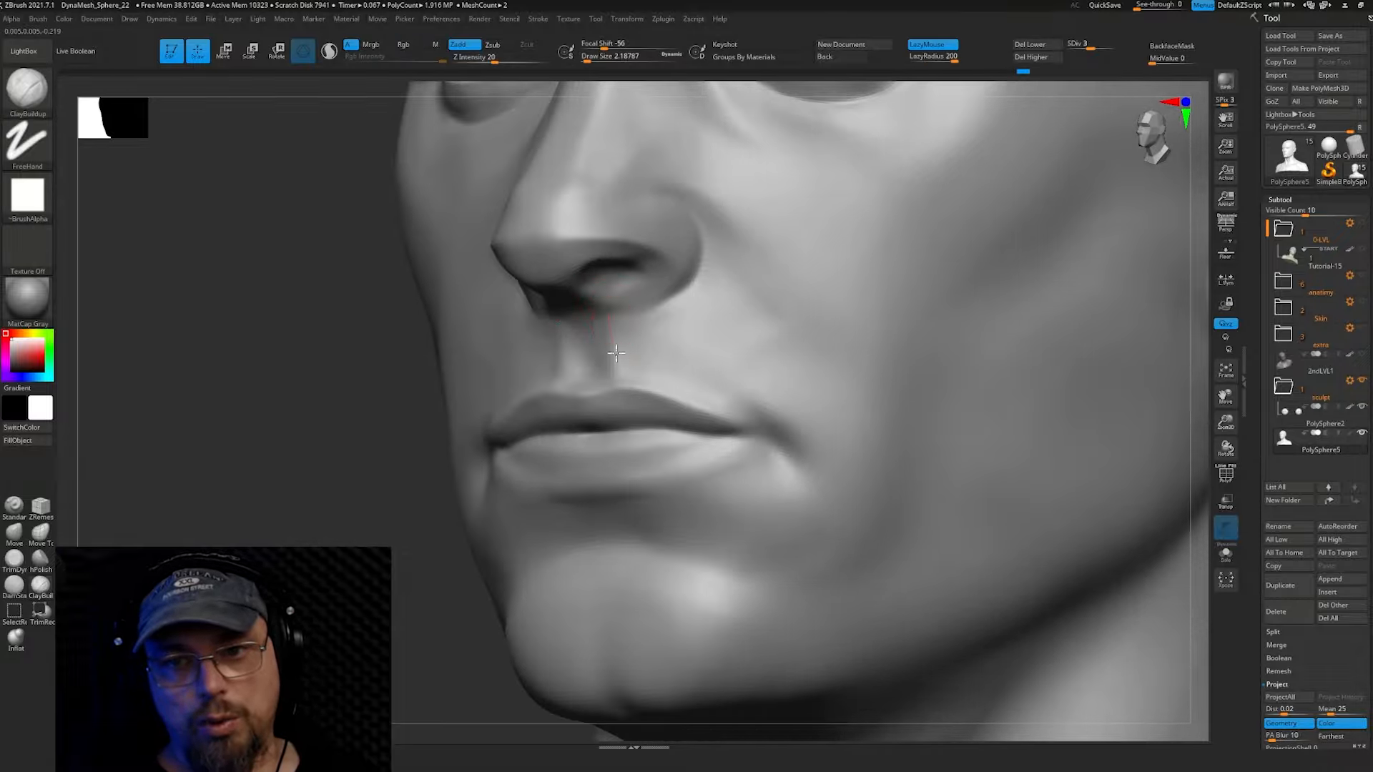
{"action": "left_click_drag", "start_coordinate": [627, 426], "coordinate": [627, 428]}
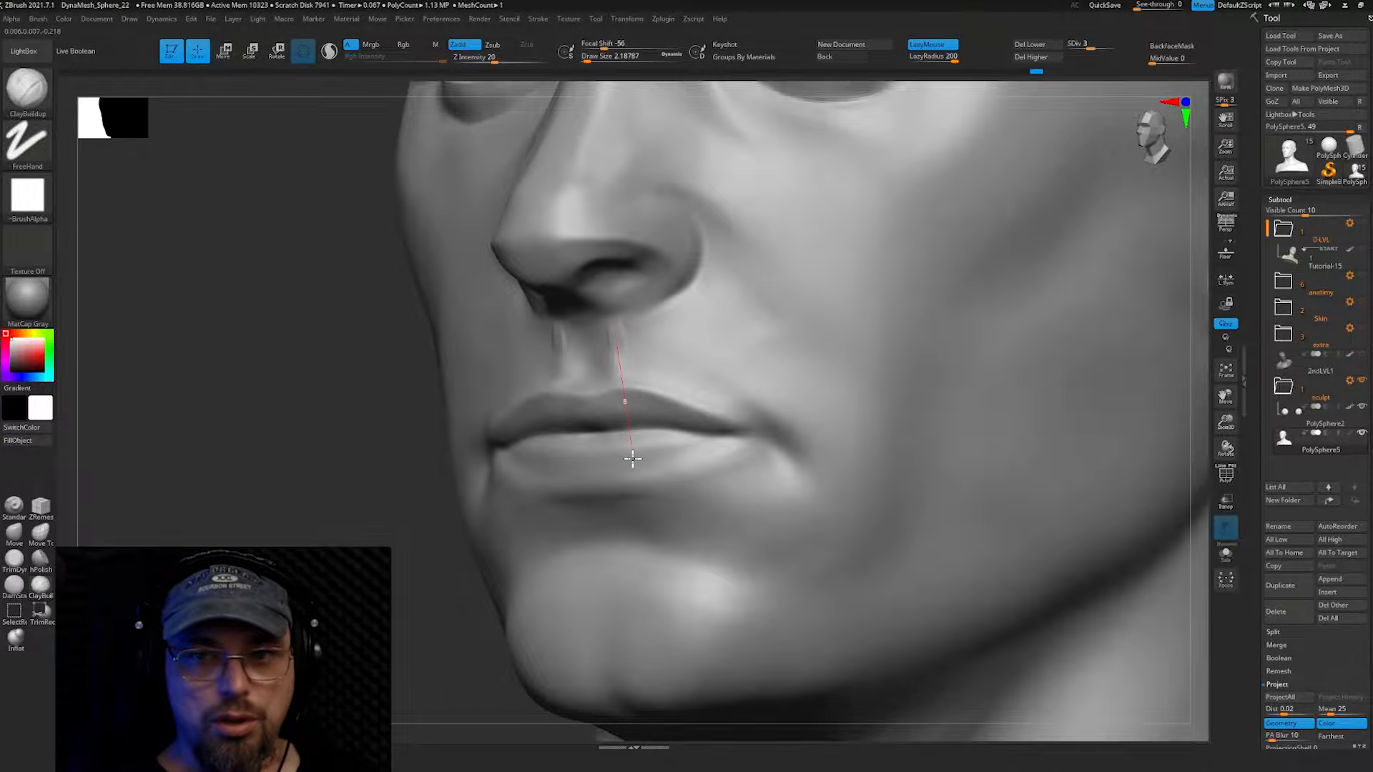
{"action": "left_click_drag", "start_coordinate": [631, 489], "coordinate": [632, 492]}
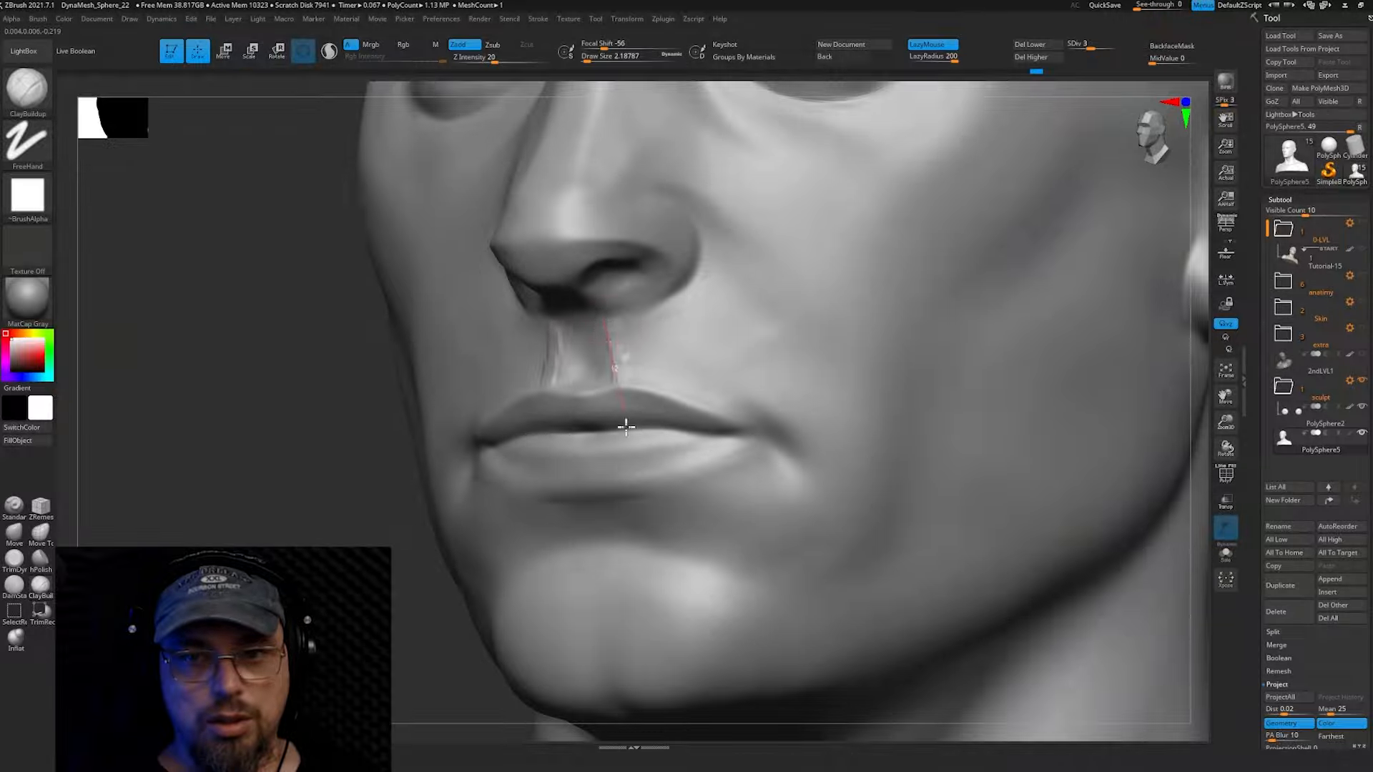
{"action": "left_click_drag", "start_coordinate": [634, 464], "coordinate": [634, 466]}
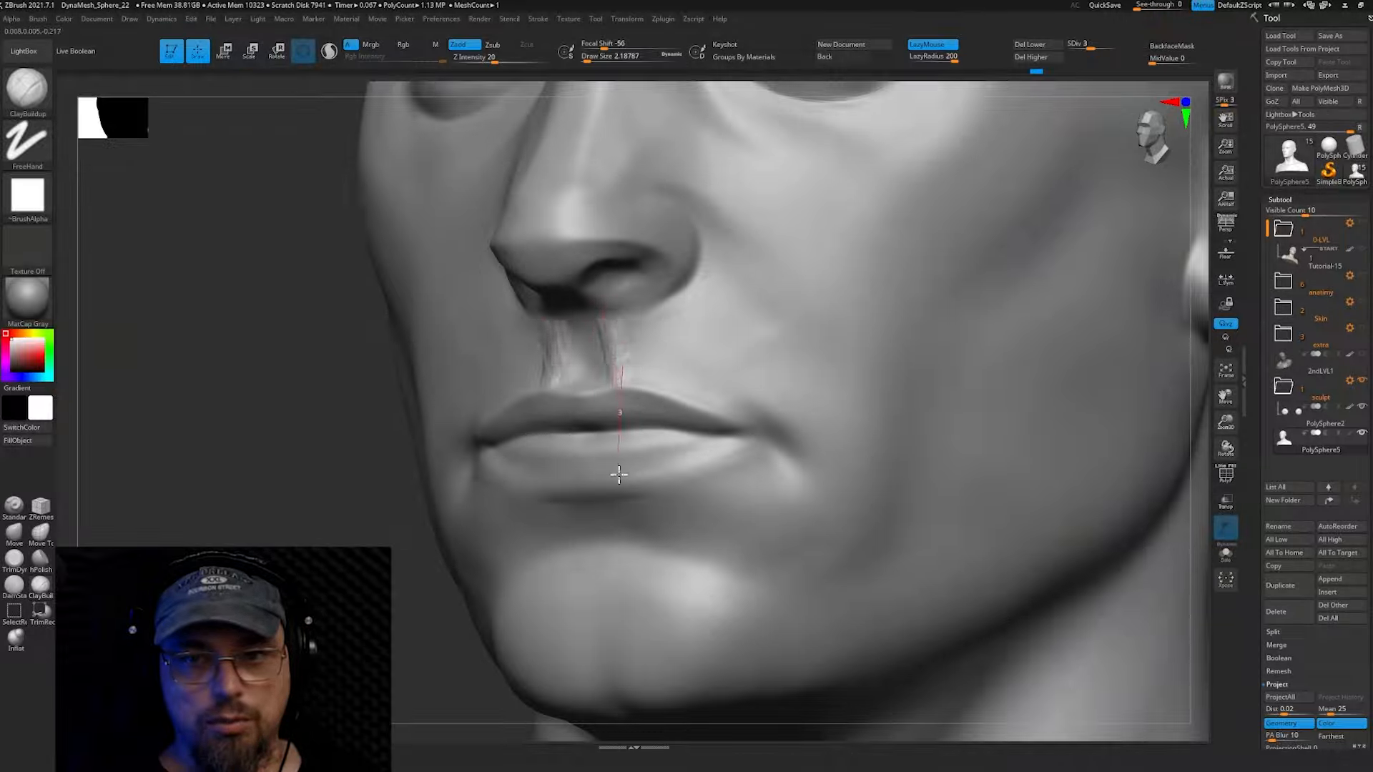
{"action": "left_click_drag", "start_coordinate": [618, 320], "coordinate": [610, 469]}
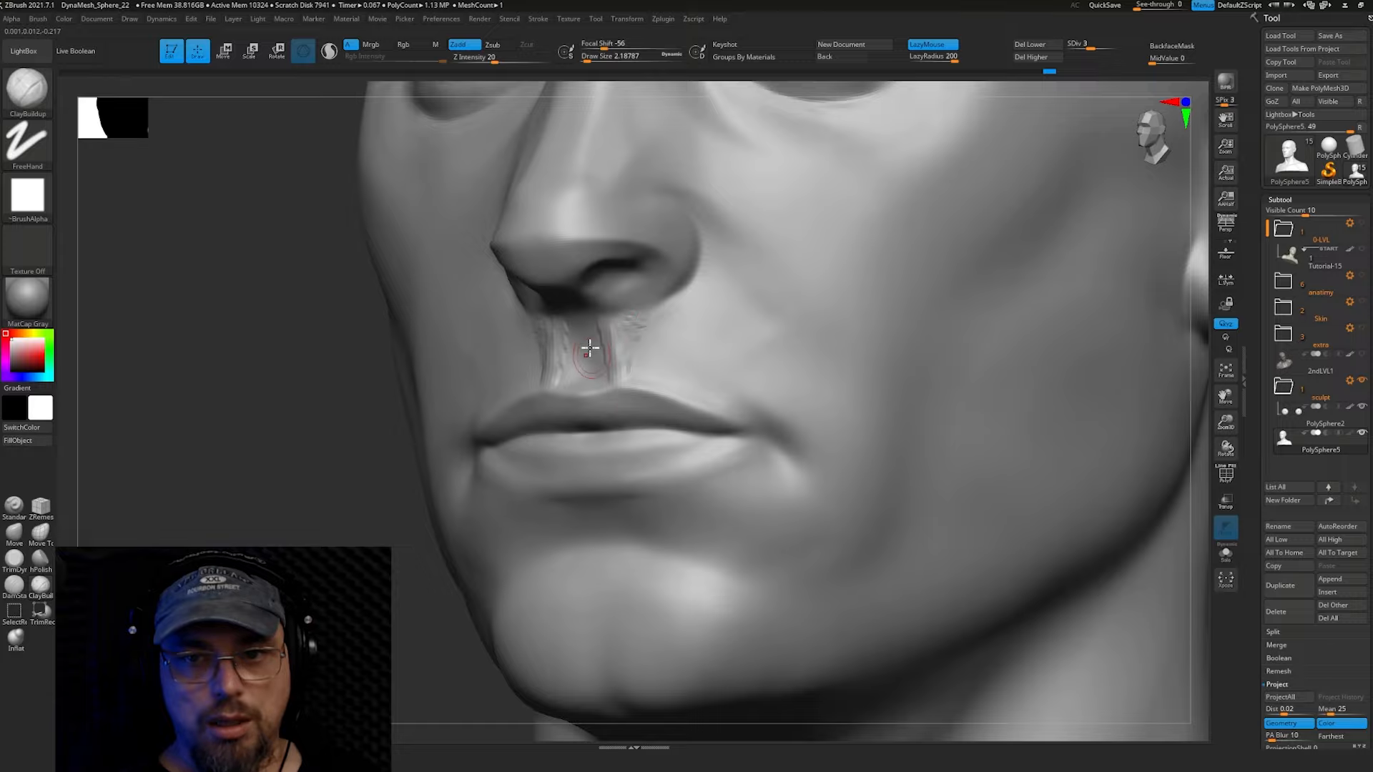
{"action": "left_click_drag", "start_coordinate": [618, 399], "coordinate": [641, 459]}
{"action": "key", "text": "shift"}
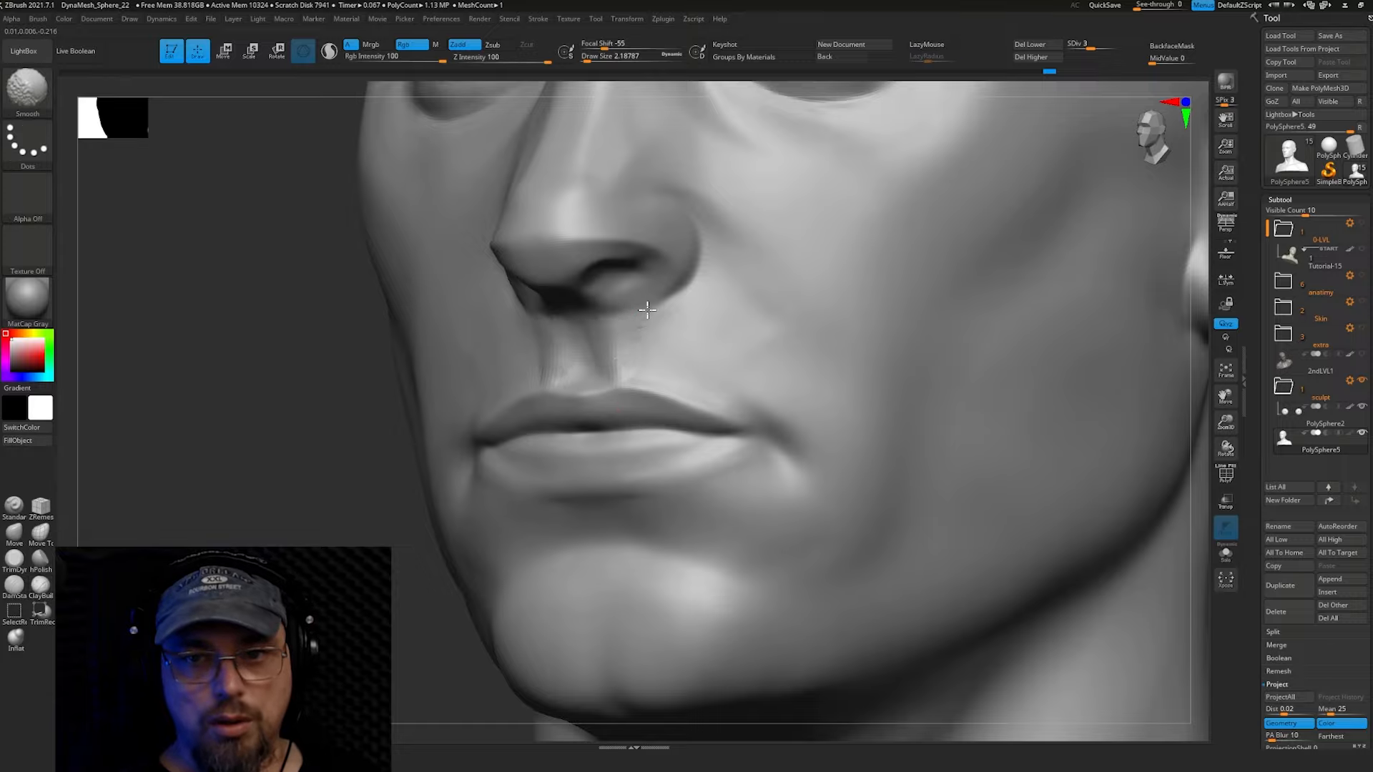
{"action": "right_click_drag", "start_coordinate": [664, 368], "coordinate": [680, 303], "text": "ctrl"}
{"action": "mouse_move", "coordinate": [679, 303]}
{"action": "right_mouse_down"}
{"action": "mouse_move", "coordinate": [751, 322]}
{"action": "mouse_move", "coordinate": [736, 324]}
{"action": "mouse_move", "coordinate": [729, 386]}
{"action": "right_mouse_up"}
{"action": "left_click_drag", "start_coordinate": [573, 364], "coordinate": [621, 375], "text": "shift"}
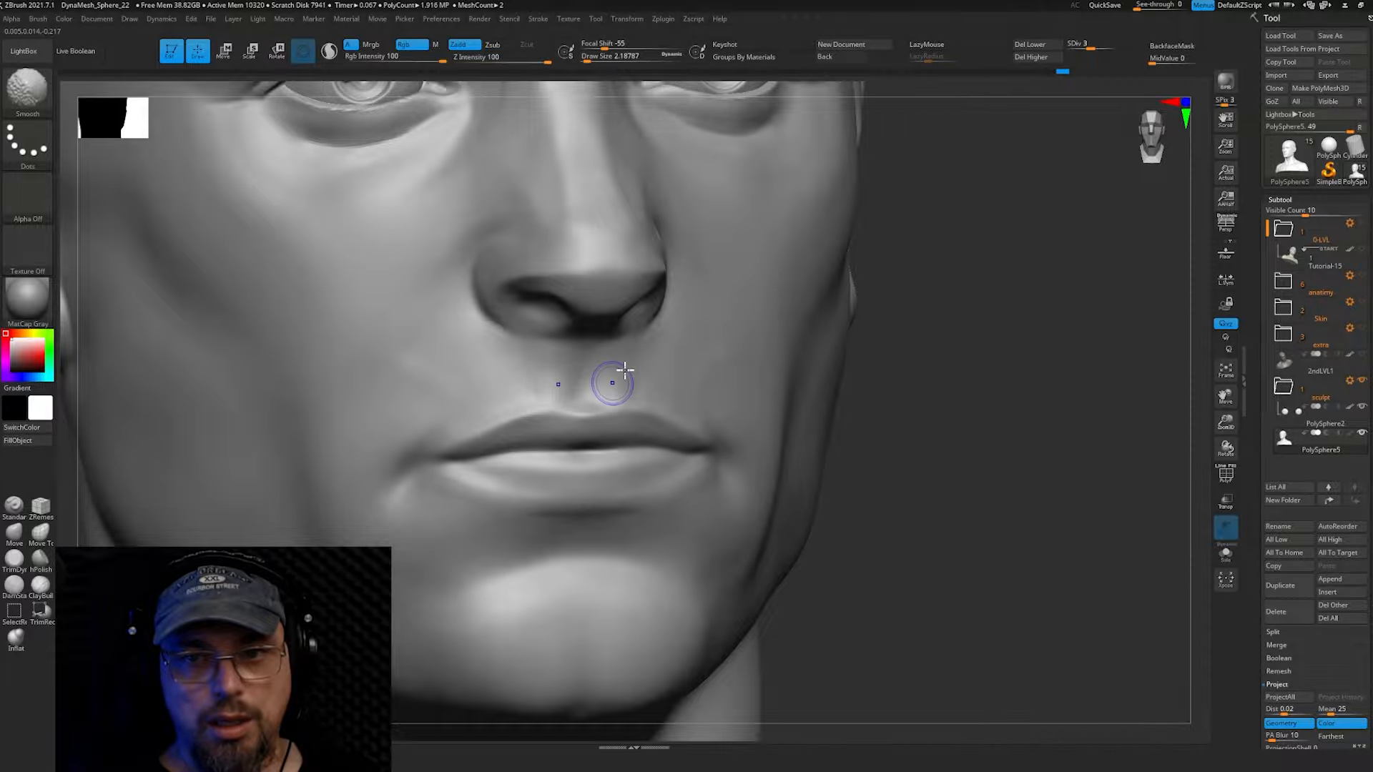
Carve the philtrum edges with DamStandard at a draw size of about 9.4 on subdivision level 3, then soften them
{"action": "right_click_drag", "start_coordinate": [622, 374], "coordinate": [525, 352]}
{"action": "left_click", "coordinate": [14, 586]}
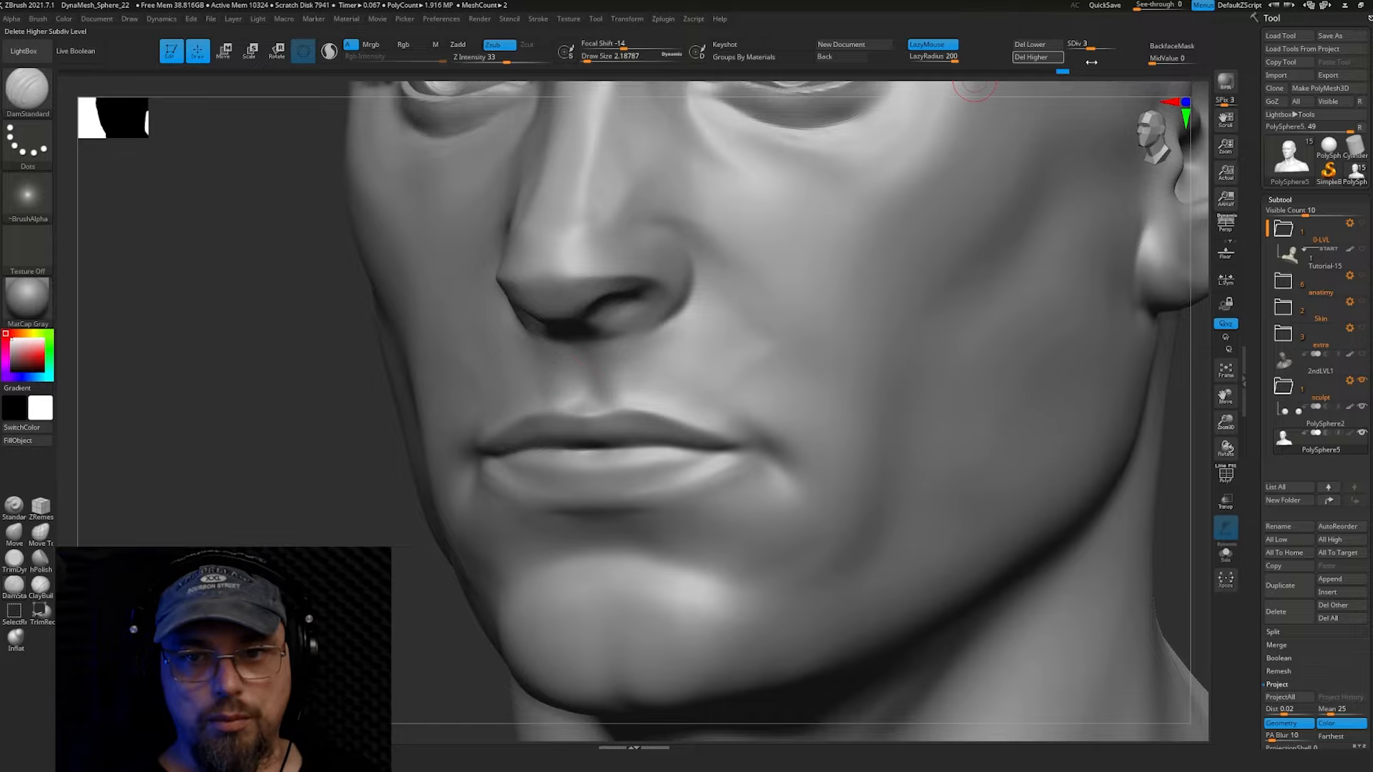
{"action": "left_click", "coordinate": [1108, 45]}
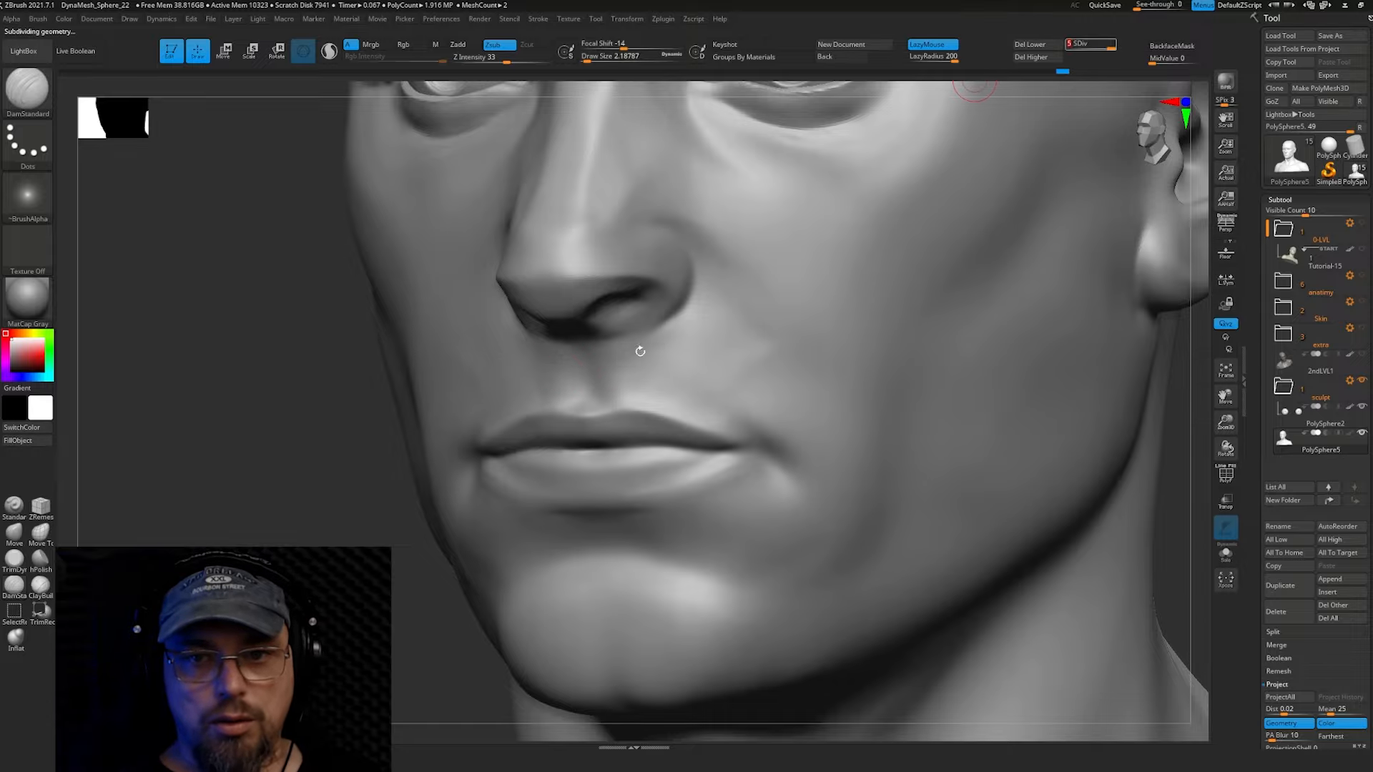
{"action": "right_click_drag", "start_coordinate": [637, 349], "coordinate": [708, 350]}
{"action": "key", "text": "s"}
{"action": "left_click_drag", "start_coordinate": [628, 357], "coordinate": [638, 357]}
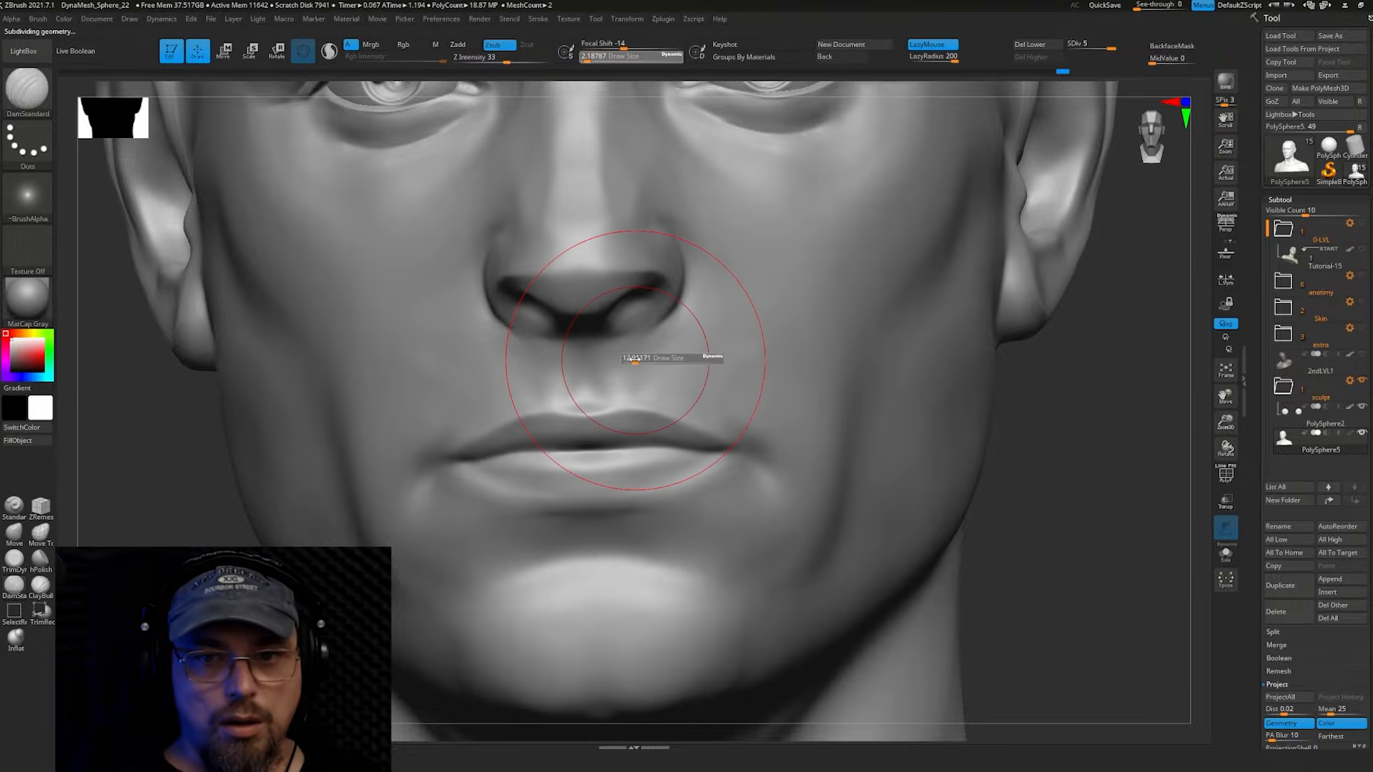
{"action": "left_click_drag", "start_coordinate": [1099, 43], "coordinate": [1085, 43]}
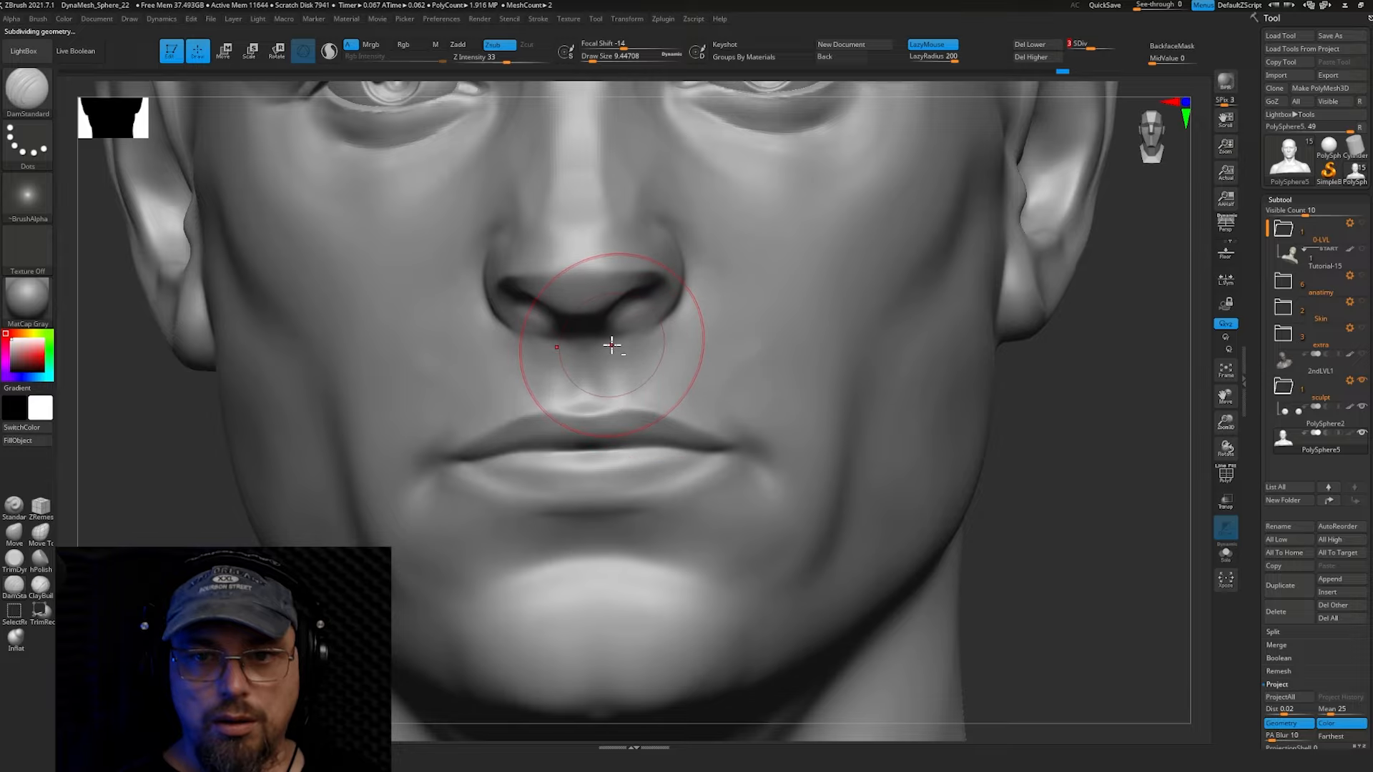
{"action": "left_click_drag", "start_coordinate": [610, 348], "coordinate": [607, 424]}
{"action": "left_click_drag", "start_coordinate": [624, 482], "coordinate": [653, 518]}
{"action": "mouse_move", "coordinate": [647, 457]}
{"action": "right_mouse_down"}
{"action": "mouse_move", "coordinate": [608, 429]}
{"action": "mouse_move", "coordinate": [679, 411]}
{"action": "right_mouse_up"}
{"action": "left_click_drag", "start_coordinate": [567, 351], "coordinate": [564, 359]}
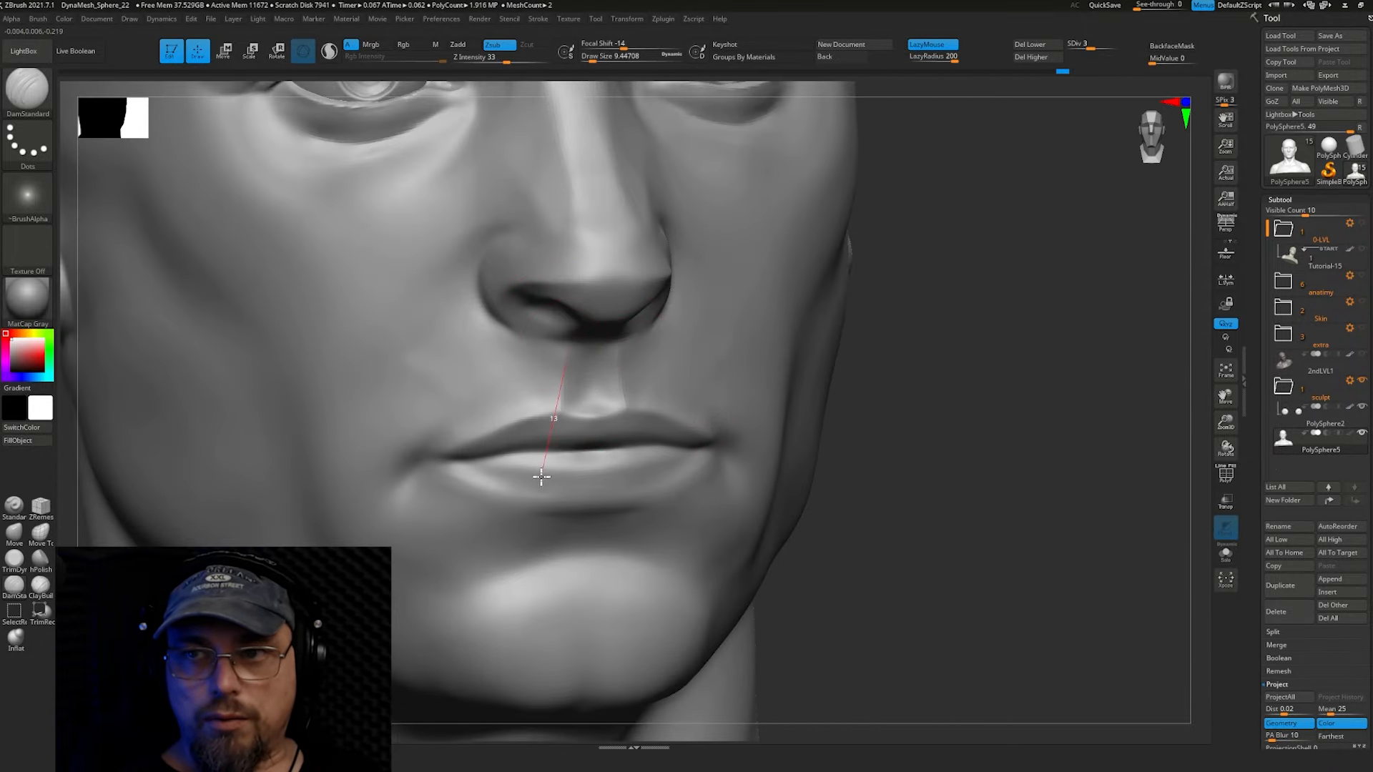
{"action": "left_click_drag", "start_coordinate": [533, 510], "coordinate": [532, 516]}
{"action": "left_click_drag", "start_coordinate": [575, 363], "coordinate": [650, 377], "text": "shift"}
Examine the mouth, eyes and brow from three-quarter and front views, reducing the draw size to about 4.3
{"action": "mouse_move", "coordinate": [758, 358]}
{"action": "right_mouse_down", "text": "ctrl"}
{"action": "mouse_move", "coordinate": [827, 319]}
{"action": "mouse_move", "coordinate": [927, 367]}
{"action": "mouse_move", "coordinate": [922, 429]}
{"action": "right_mouse_up", "text": "ctrl"}
{"action": "key", "text": "s"}
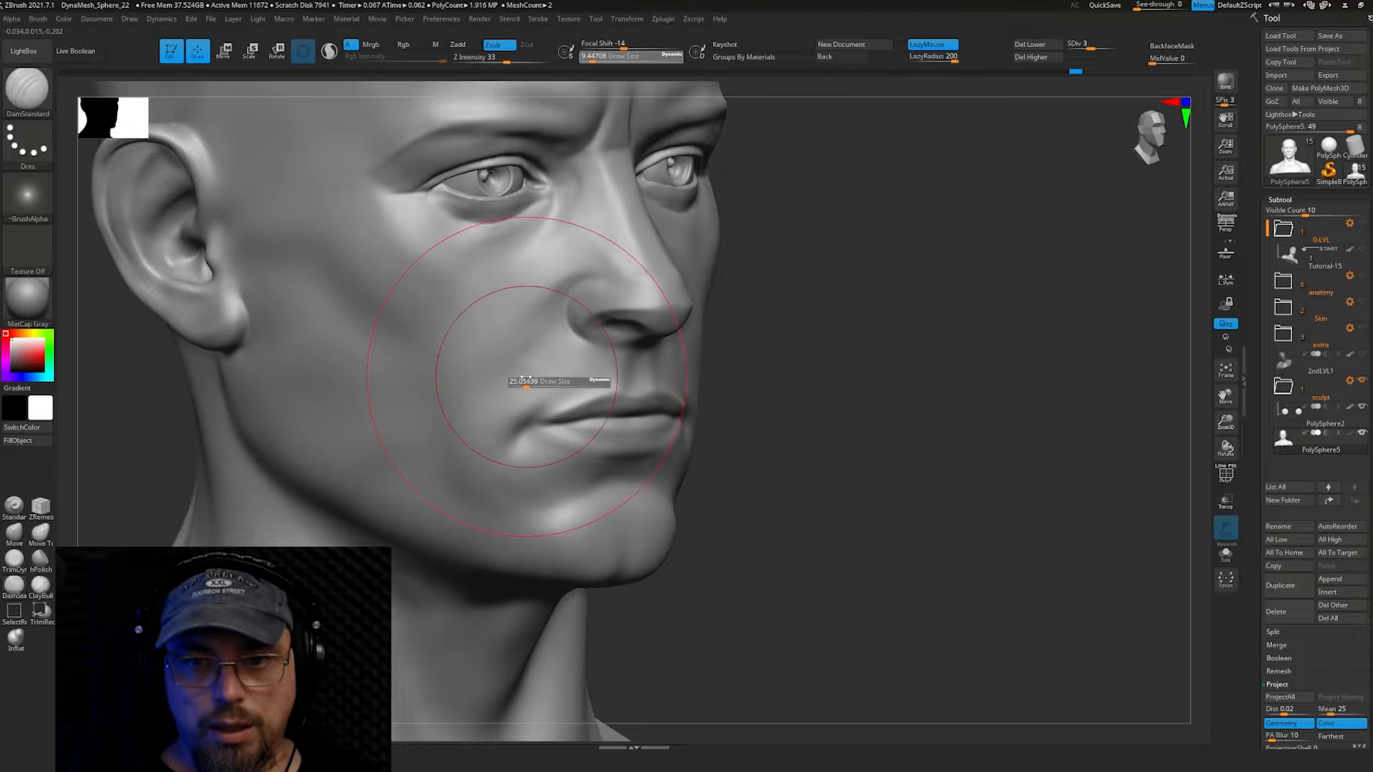
{"action": "left_click_drag", "start_coordinate": [528, 381], "coordinate": [534, 341]}
{"action": "right_click_drag", "start_coordinate": [808, 371], "coordinate": [776, 343], "text": "ctrl"}
{"action": "mouse_move", "coordinate": [660, 362]}
{"action": "right_mouse_down", "text": "ctrl"}
{"action": "mouse_move", "coordinate": [662, 389]}
{"action": "mouse_move", "coordinate": [660, 361]}
{"action": "right_mouse_up", "text": "ctrl"}
{"action": "right_click_drag", "start_coordinate": [922, 358], "coordinate": [837, 296]}
{"action": "mouse_move", "coordinate": [740, 258]}
{"action": "right_mouse_down"}
{"action": "mouse_move", "coordinate": [790, 282]}
{"action": "mouse_move", "coordinate": [749, 343]}
{"action": "mouse_move", "coordinate": [677, 374]}
{"action": "right_mouse_up"}
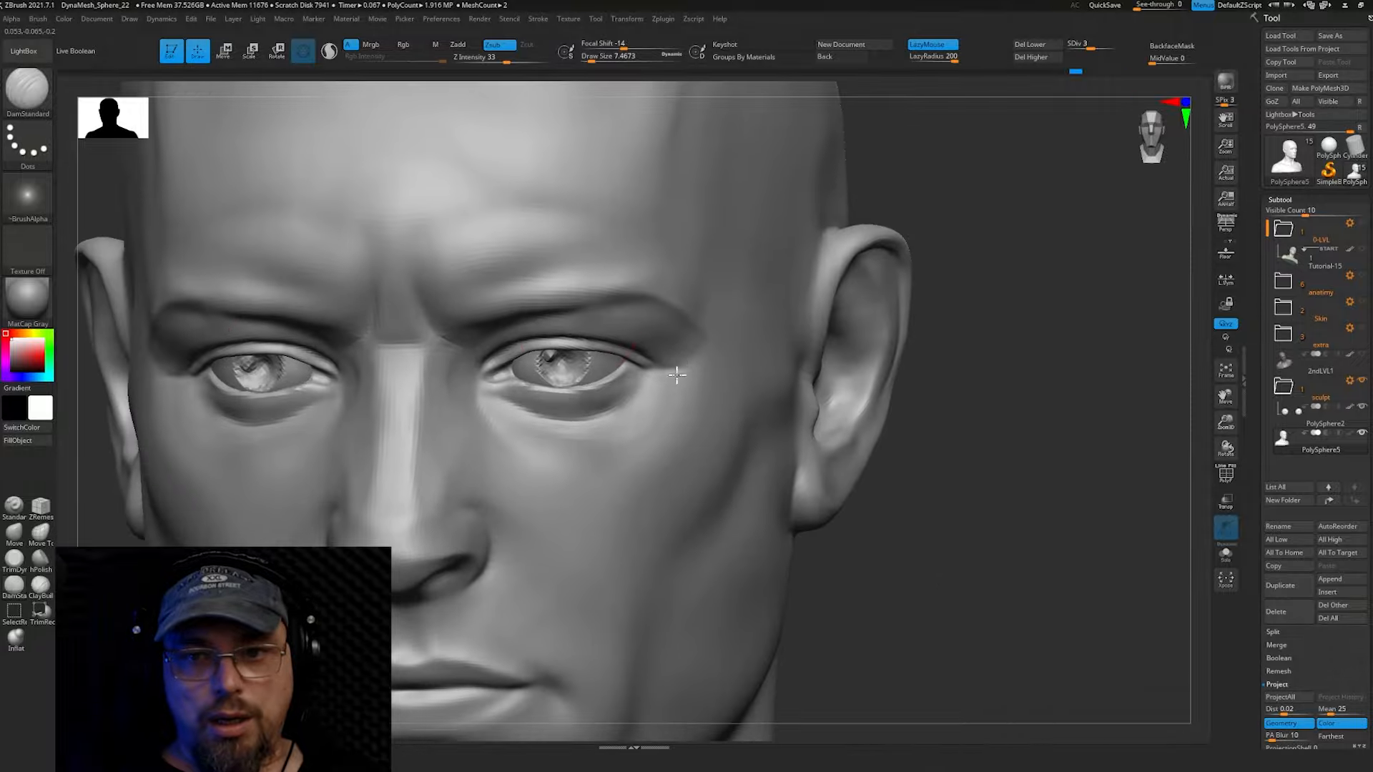
{"action": "right_click_drag", "start_coordinate": [545, 300], "coordinate": [575, 350], "text": "alt"}
{"action": "key", "text": "s"}
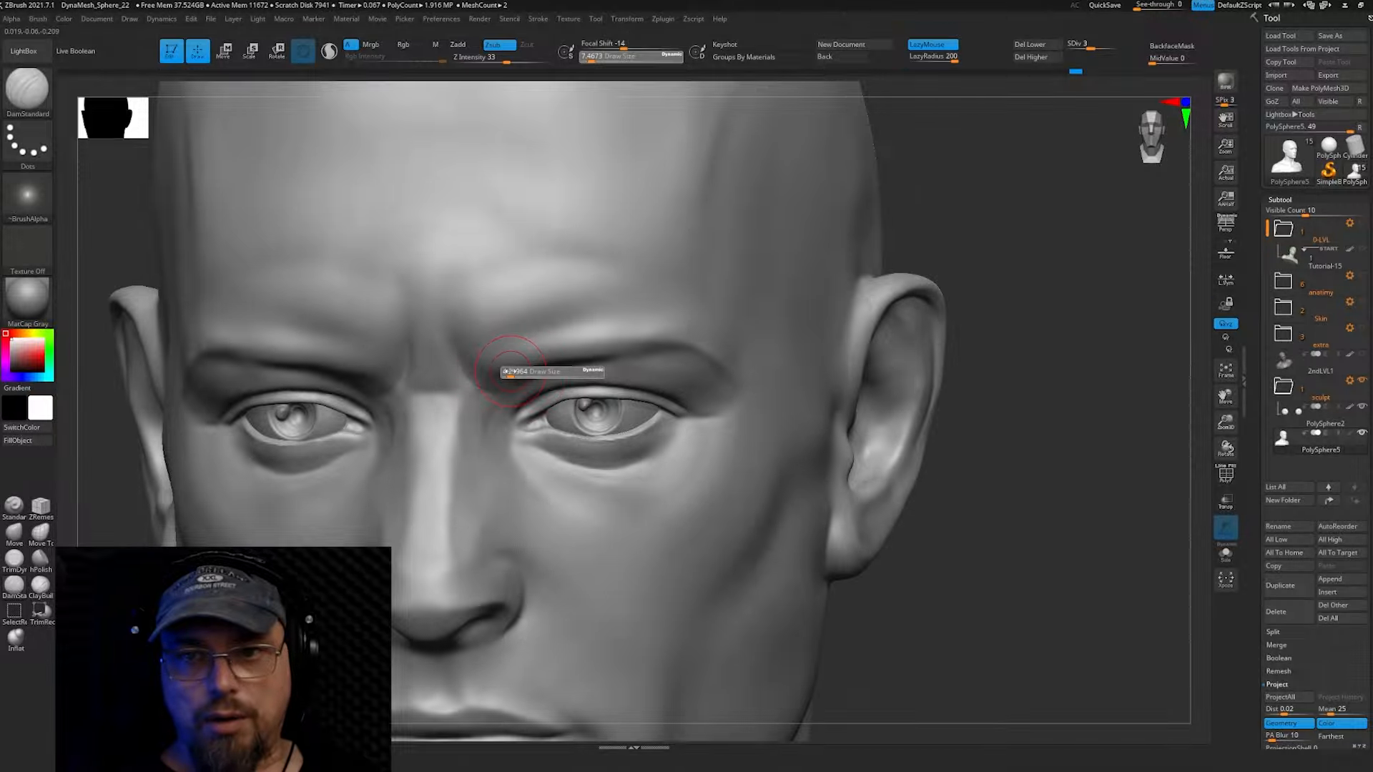
{"action": "left_click", "coordinate": [510, 372]}
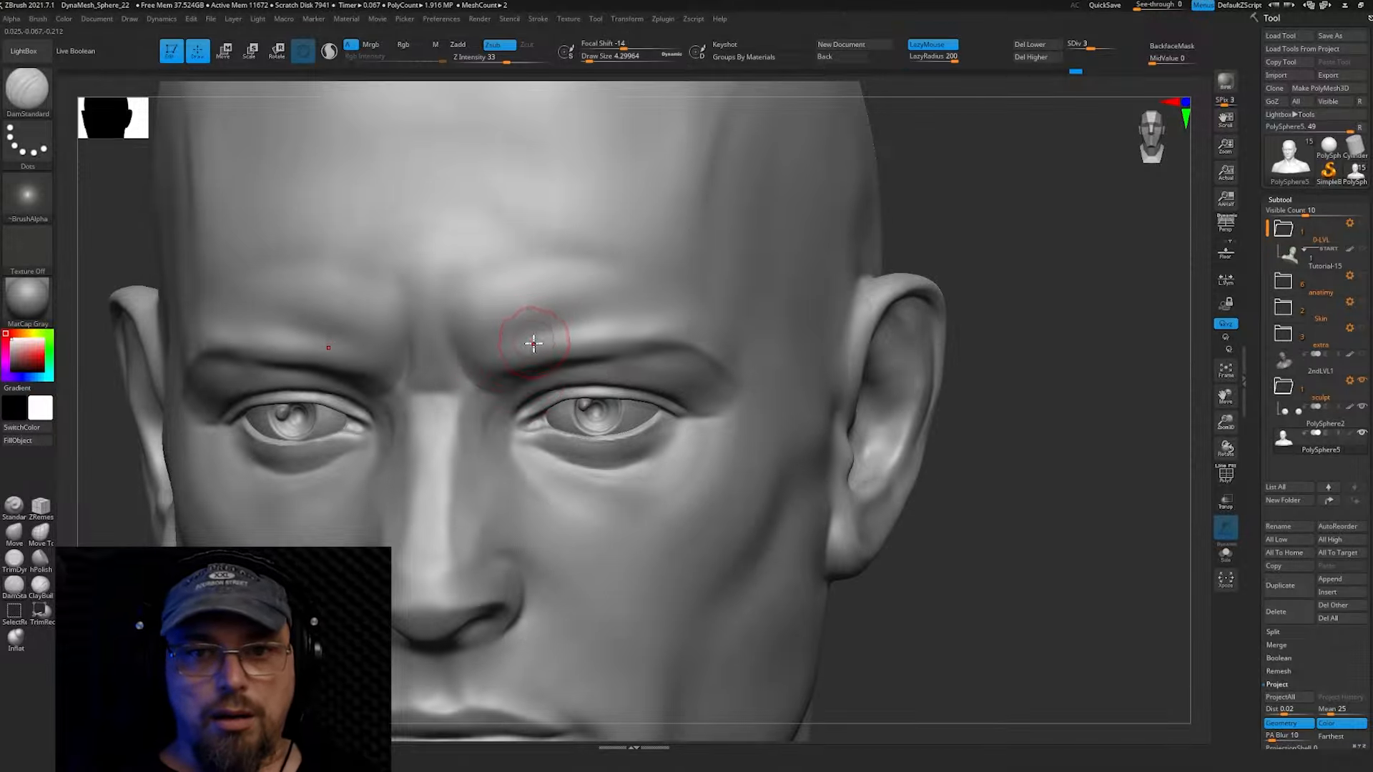
{"action": "right_click_drag", "start_coordinate": [534, 344], "coordinate": [544, 336]}
Raise the head to subdivision level 5 and examine the overall facial forms from the front and side
{"action": "key", "text": "ctrl+d"}
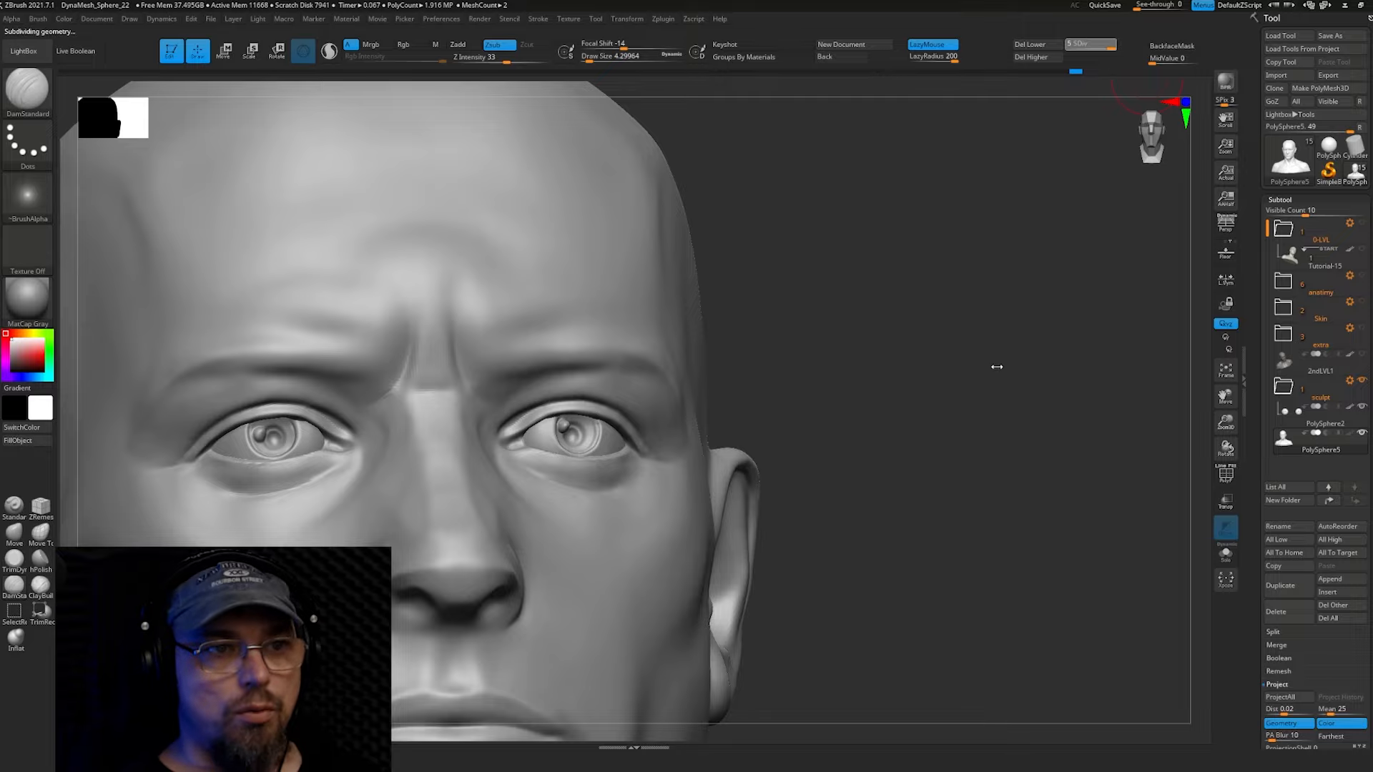
{"action": "right_click_drag", "start_coordinate": [962, 395], "coordinate": [933, 351], "text": "ctrl"}
{"action": "mouse_move", "coordinate": [933, 350]}
{"action": "right_mouse_down"}
{"action": "mouse_move", "coordinate": [903, 386]}
{"action": "mouse_move", "coordinate": [925, 334]}
{"action": "right_mouse_up"}
{"action": "right_click_drag", "start_coordinate": [603, 286], "coordinate": [676, 336], "text": "alt"}
{"action": "right_click_drag", "start_coordinate": [676, 336], "coordinate": [844, 393]}
{"action": "right_click_drag", "start_coordinate": [528, 457], "coordinate": [486, 414]}
Select the ClayBuildup brush and lower the head to subdivision level 2 for work on the cheek
{"action": "left_click", "coordinate": [41, 585]}
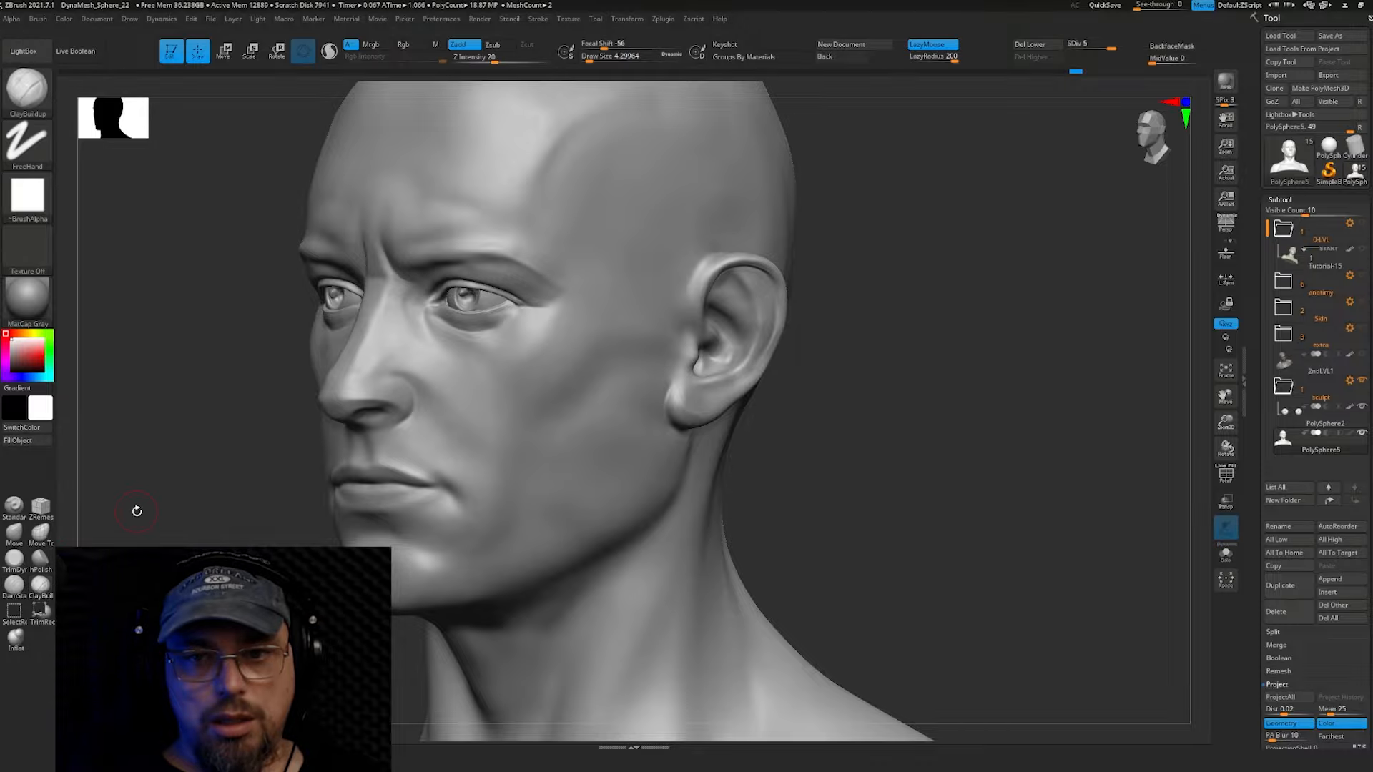
{"action": "left_click", "coordinate": [1091, 43]}
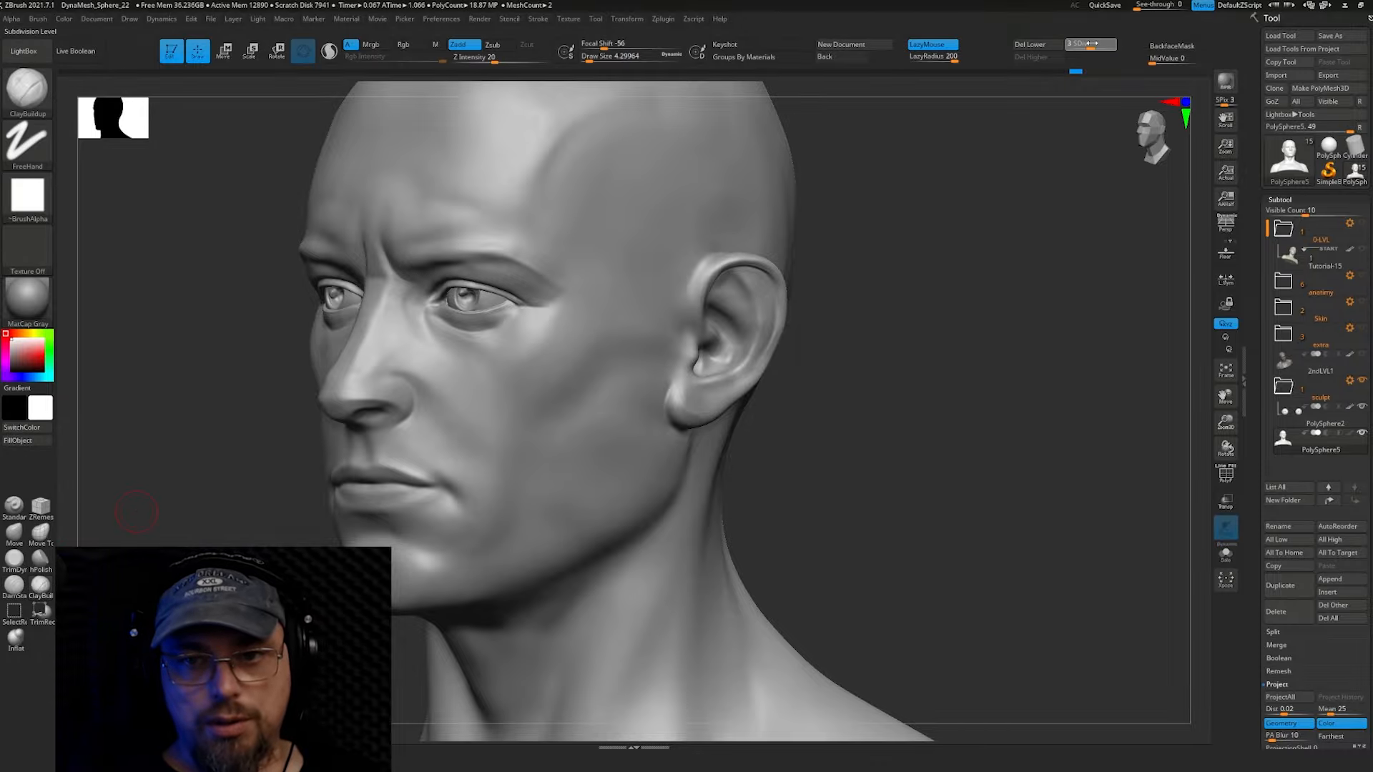
{"action": "mouse_move", "coordinate": [894, 379]}
{"action": "right_mouse_down"}
{"action": "mouse_move", "coordinate": [887, 362]}
{"action": "mouse_move", "coordinate": [903, 375]}
{"action": "right_mouse_up"}
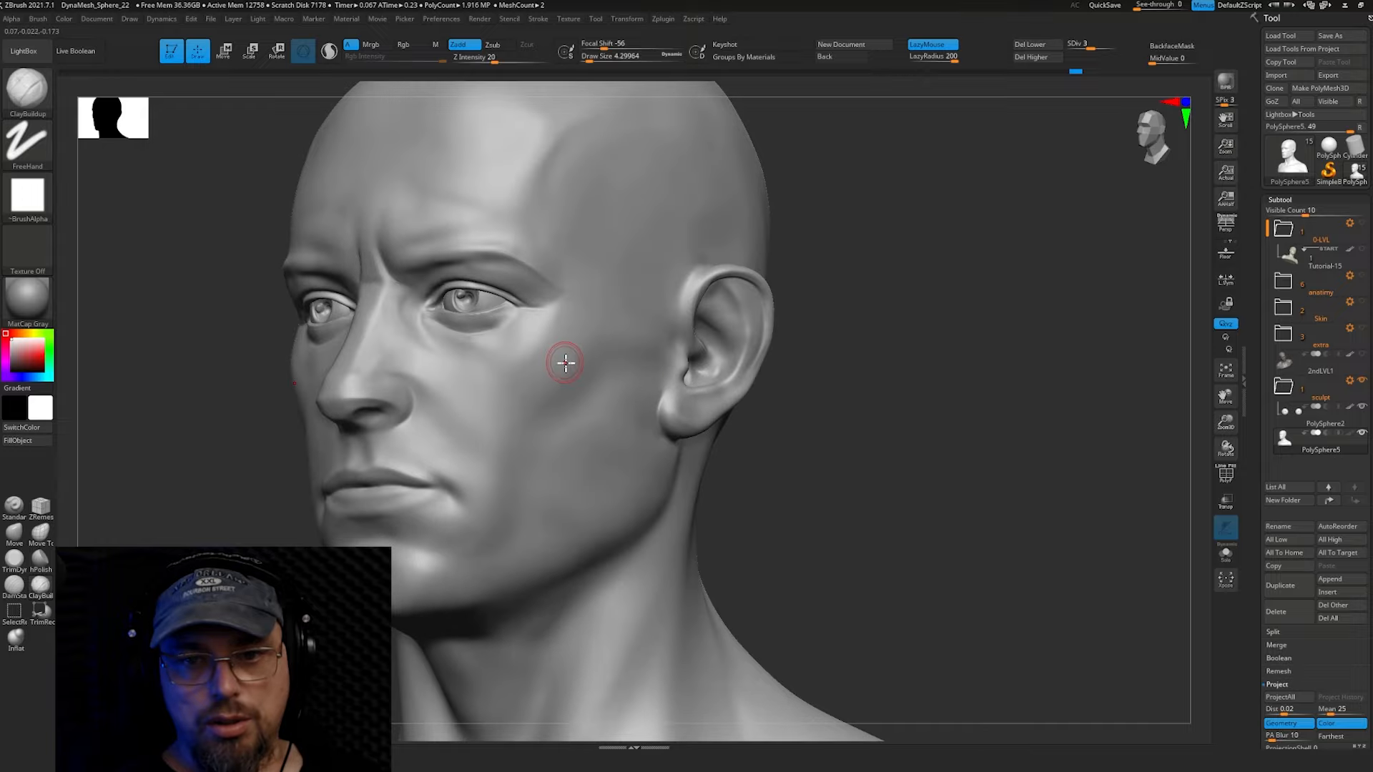
{"action": "key", "text": "shift+d"}
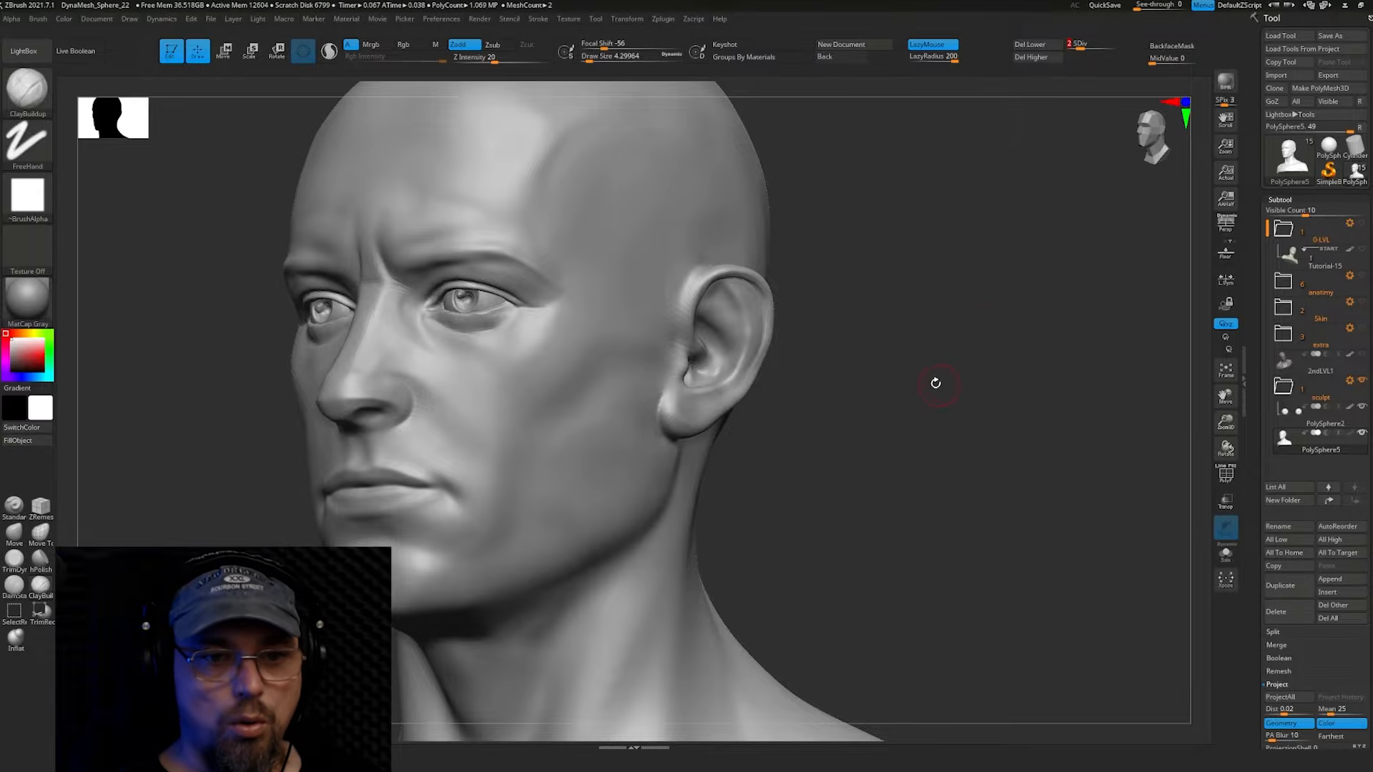
{"action": "key", "text": "s"}
{"action": "right_click_drag", "start_coordinate": [934, 382], "coordinate": [932, 376]}
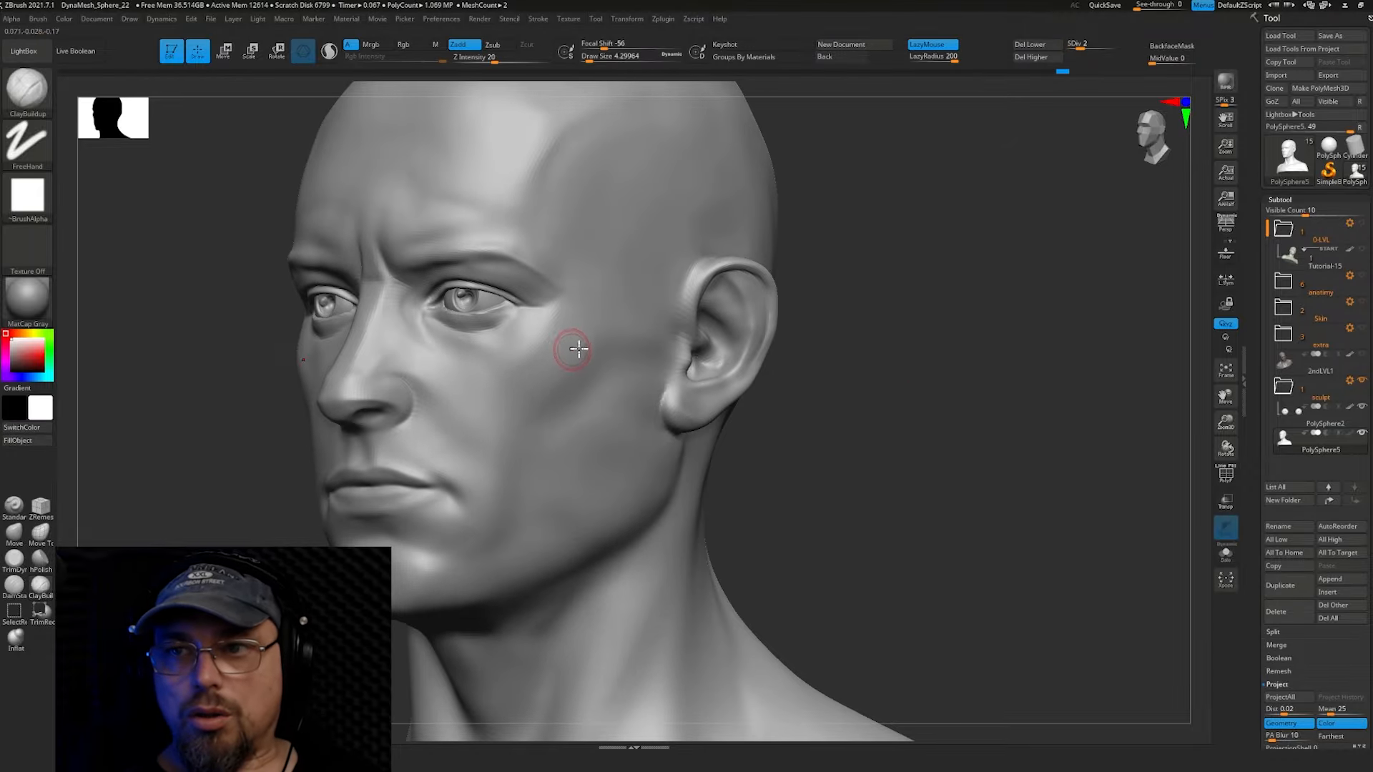
{"action": "key", "text": "s"}
{"action": "left_click_drag", "start_coordinate": [570, 341], "coordinate": [572, 339]}
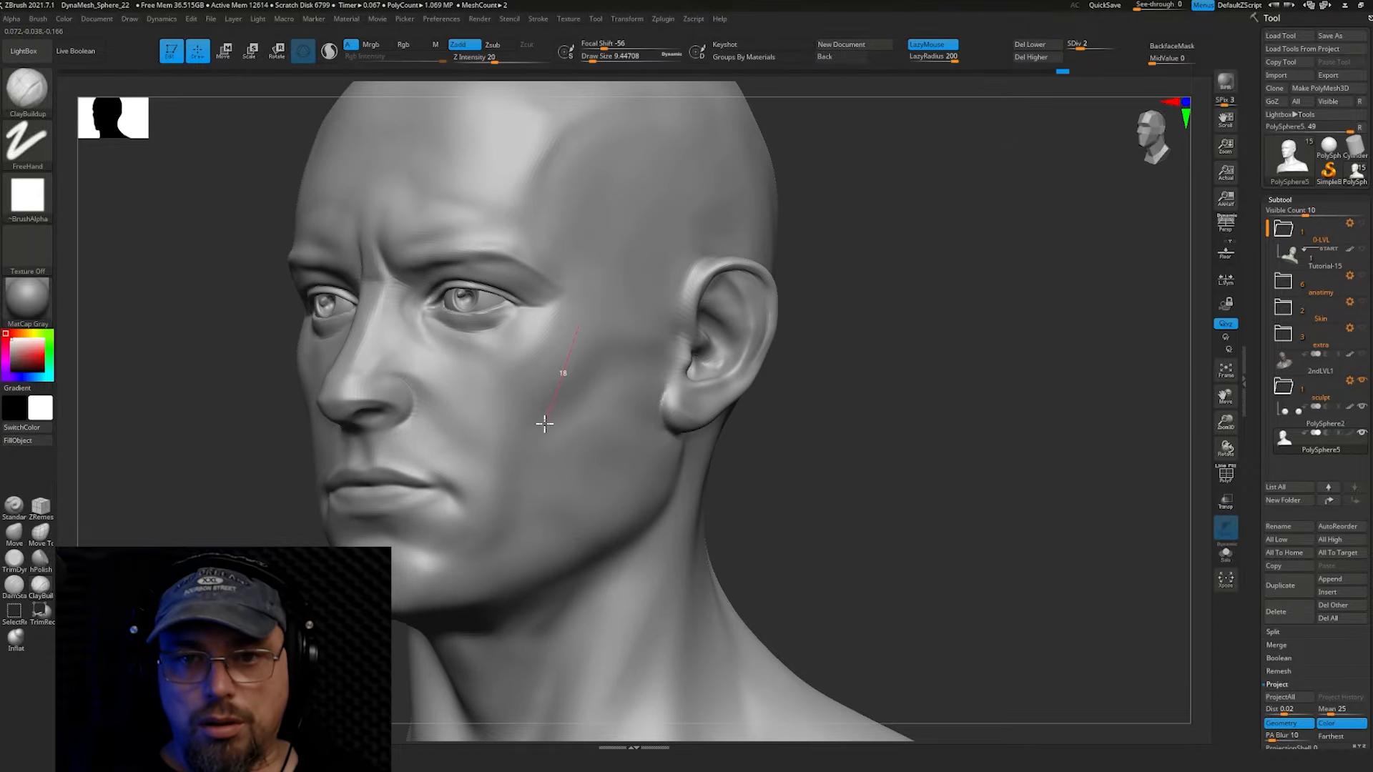
{"action": "left_click_drag", "start_coordinate": [545, 424], "coordinate": [539, 436]}
{"action": "key", "text": "ctrl+z"}
Set the draw size to about 11.7 and lay ClayBuildup strokes from beside the outer eye corner across the cheekbone toward the nose
{"action": "key", "text": "s"}
{"action": "left_click_drag", "start_coordinate": [568, 352], "coordinate": [569, 353]}
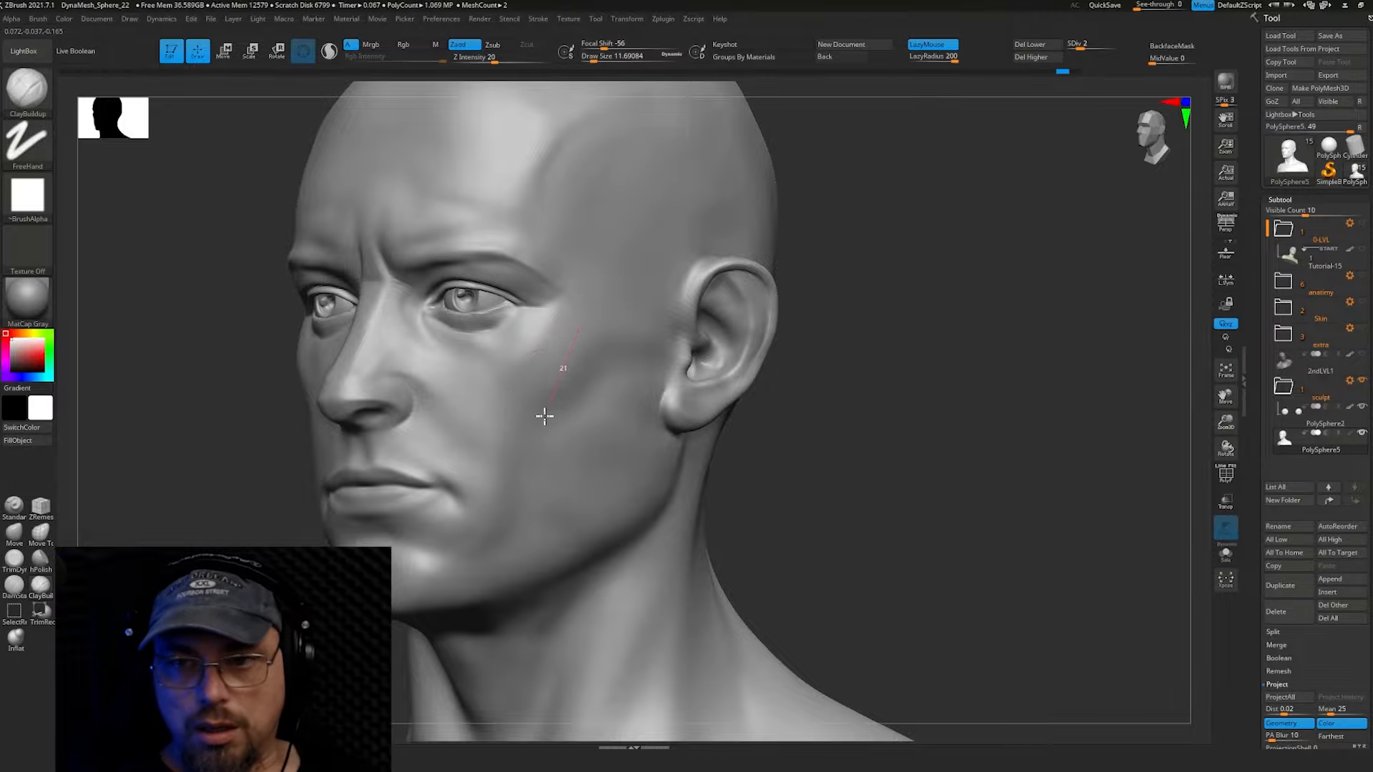
{"action": "left_click_drag", "start_coordinate": [452, 476], "coordinate": [449, 474]}
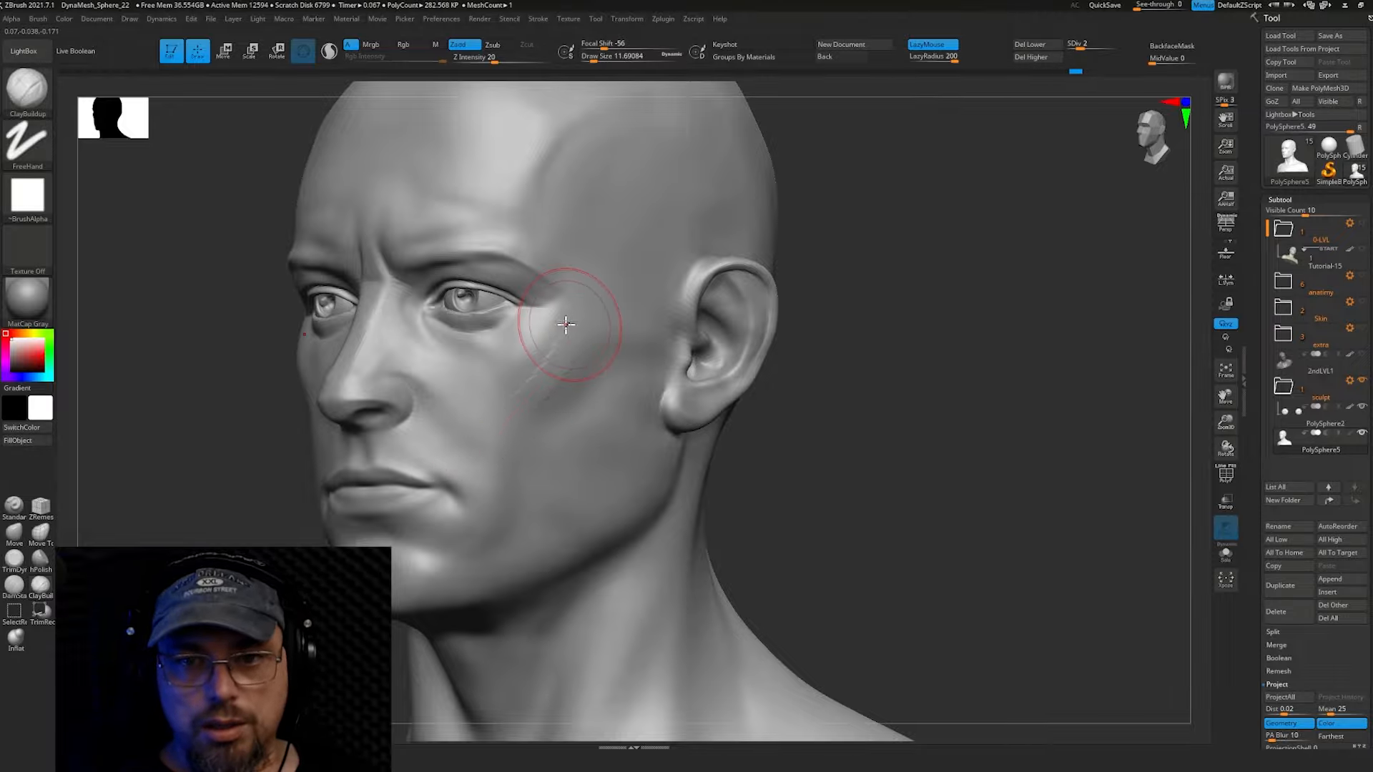
{"action": "left_click_drag", "start_coordinate": [563, 322], "coordinate": [496, 431]}
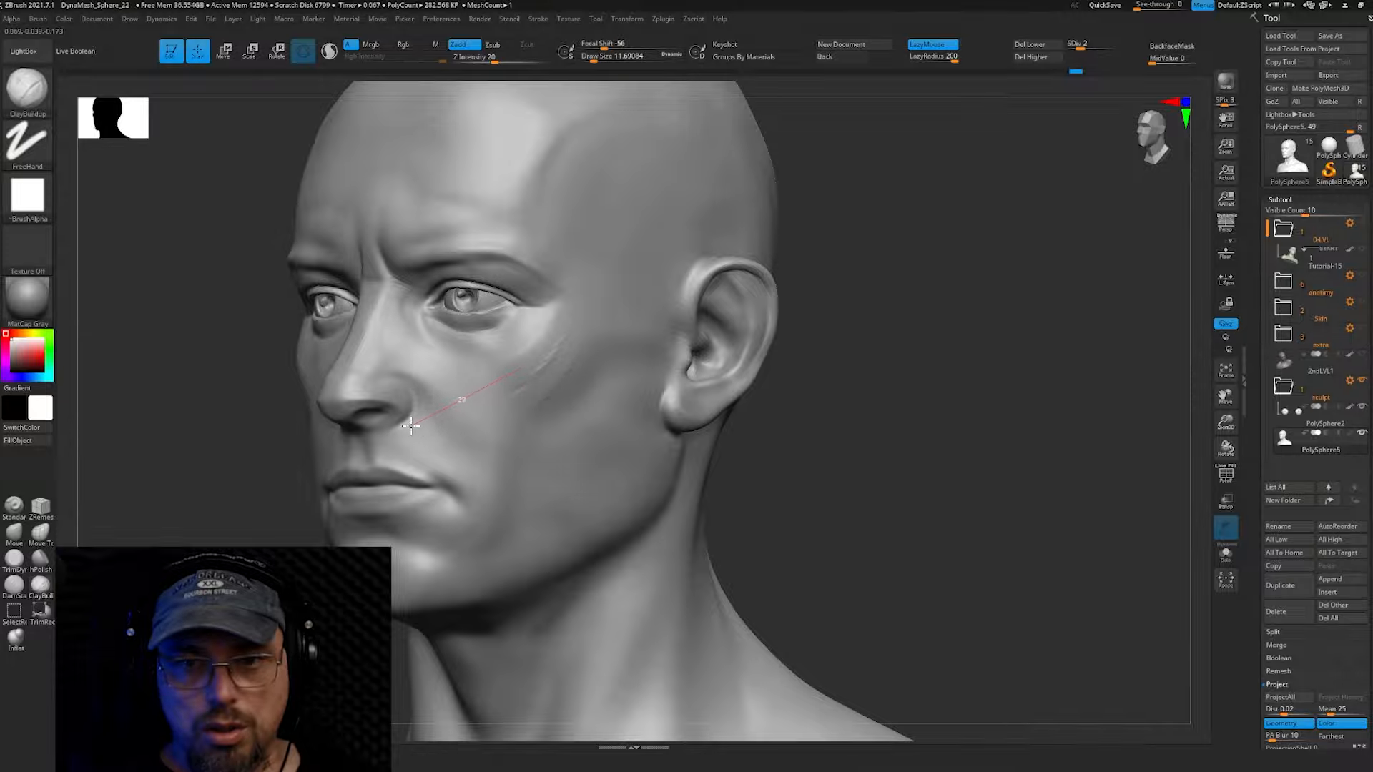
{"action": "left_click_drag", "start_coordinate": [411, 426], "coordinate": [407, 427]}
Add curved ClayBuildup strokes around the outer cheekbone below the eye, sweeping up toward the temple, and smooth the area
{"action": "left_click_drag", "start_coordinate": [858, 379], "coordinate": [922, 378], "text": "shift"}
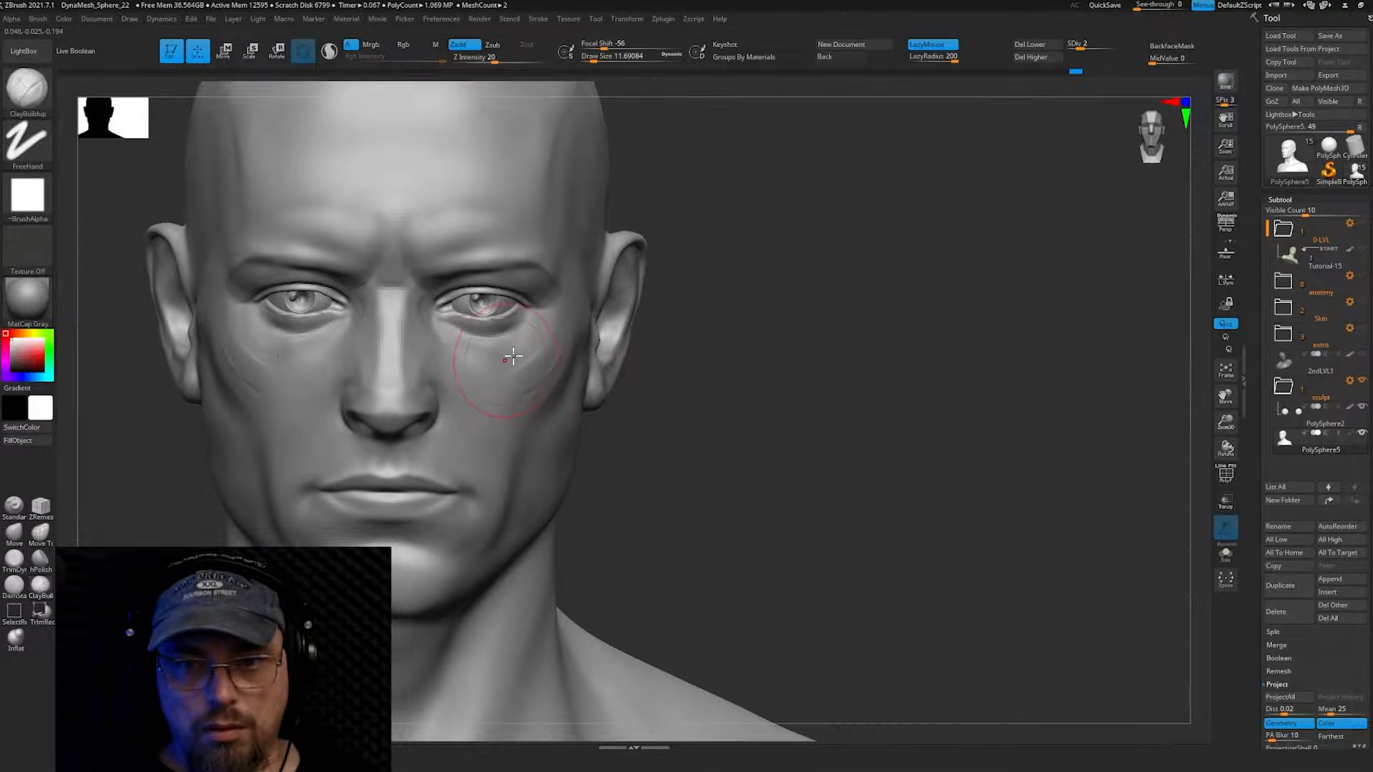
{"action": "right_click_drag", "start_coordinate": [521, 356], "coordinate": [491, 408], "text": "ctrl"}
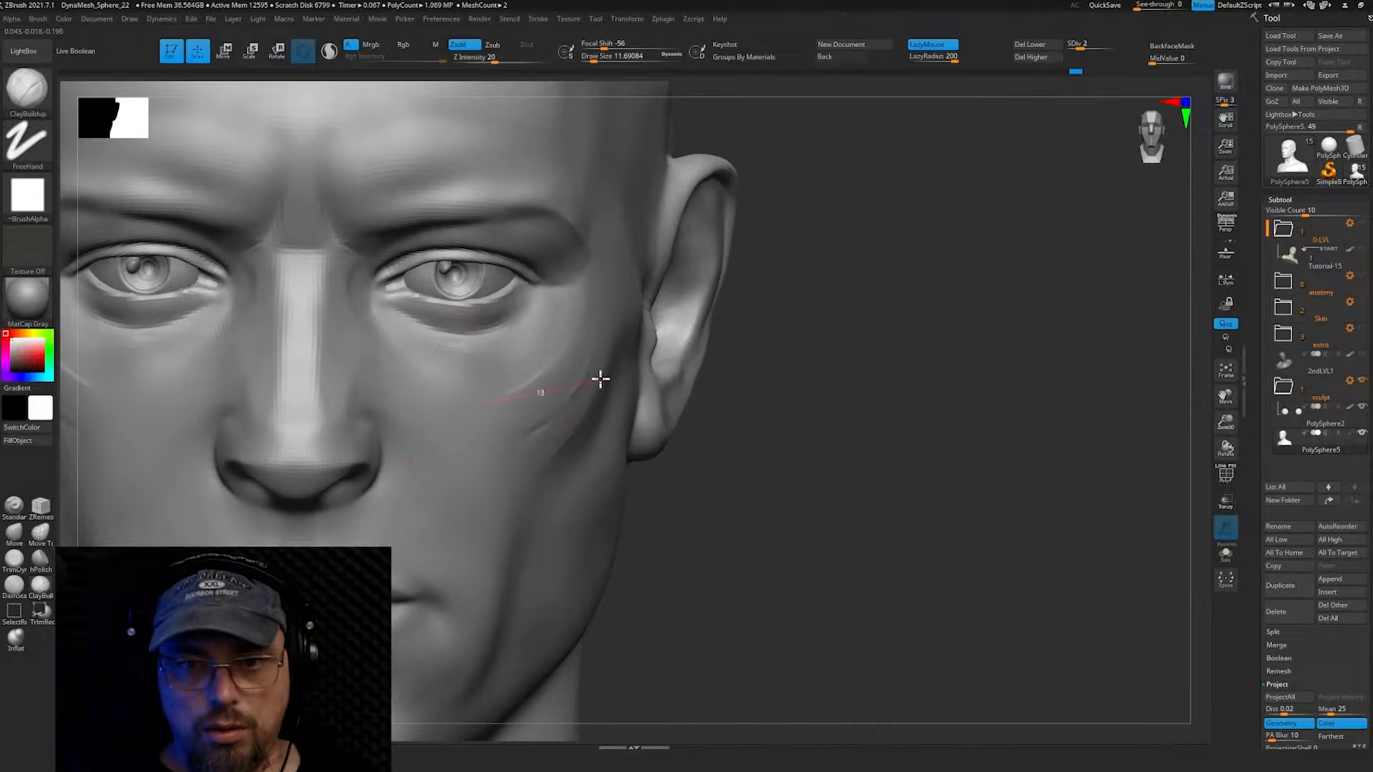
{"action": "left_click_drag", "start_coordinate": [645, 253], "coordinate": [630, 215]}
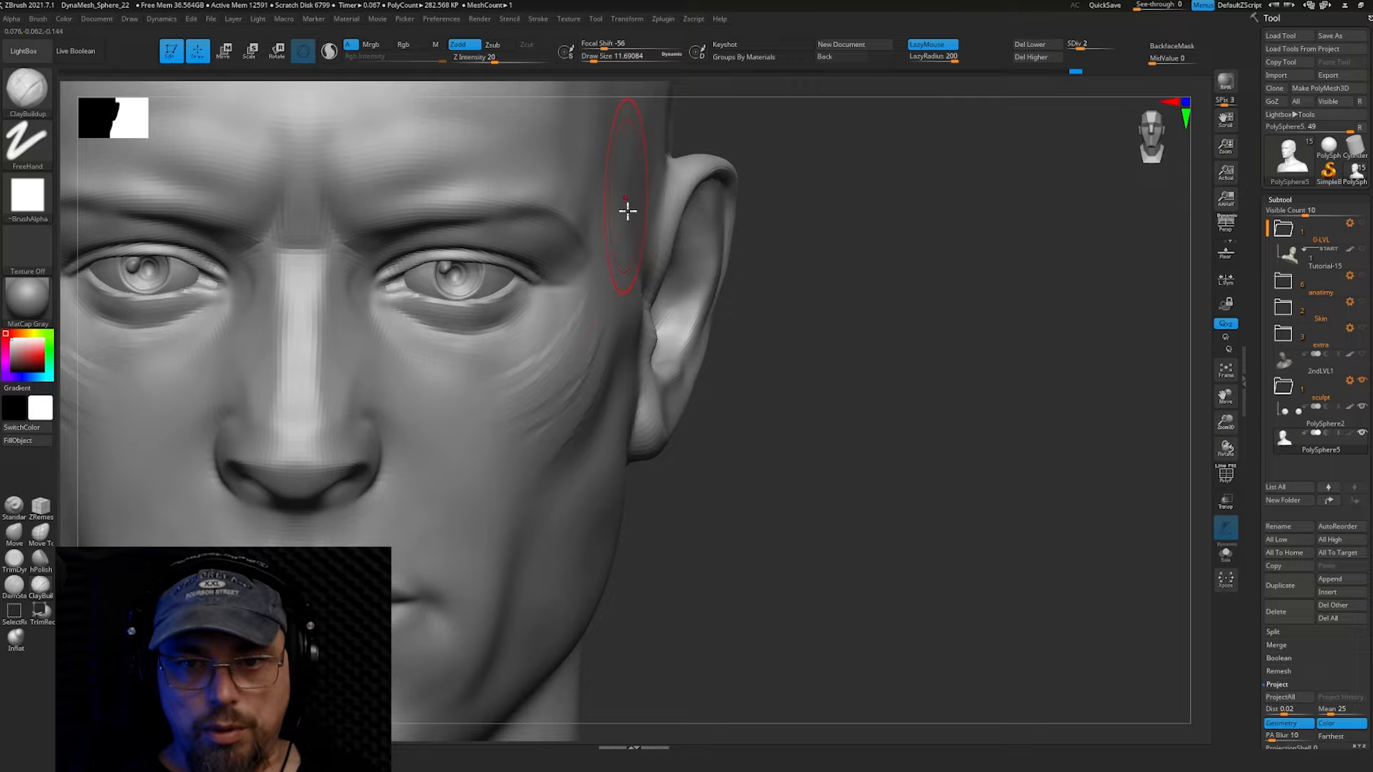
{"action": "right_click_drag", "start_coordinate": [576, 324], "coordinate": [535, 313]}
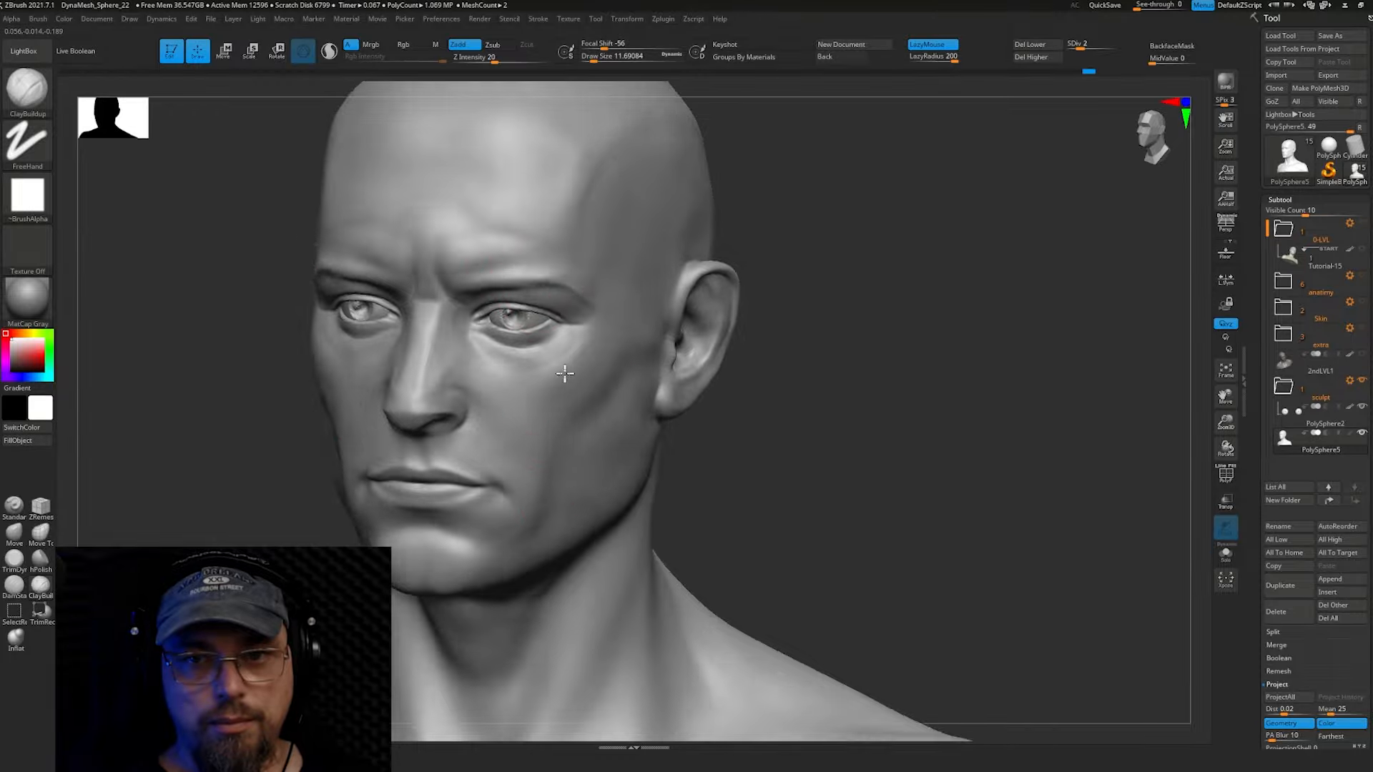
Lay ClayBuildup strokes from beside the nostril diagonally down the front of the cheek toward the jaw and smooth them
{"action": "right_click_drag", "start_coordinate": [551, 407], "coordinate": [551, 446], "text": "ctrl"}
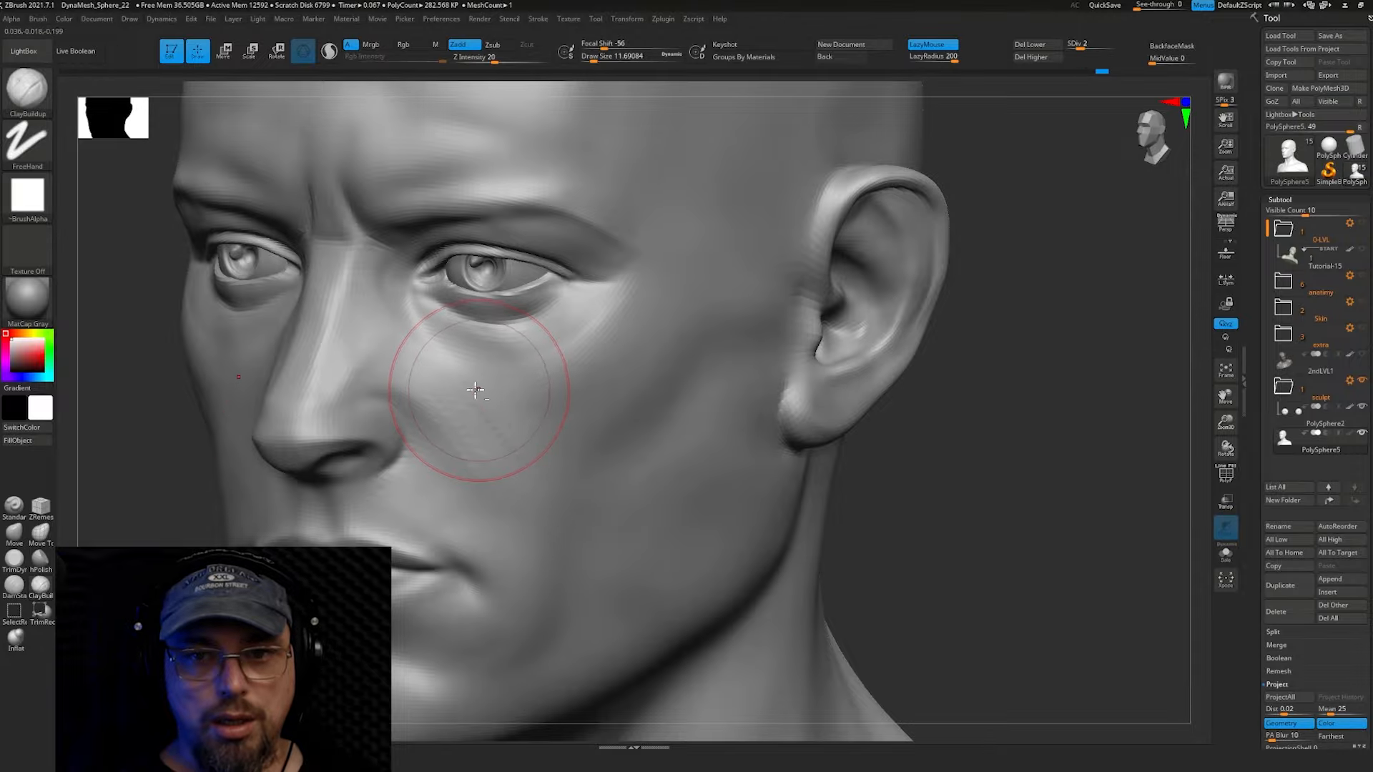
{"action": "mouse_move", "coordinate": [545, 491]}
{"action": "right_mouse_down"}
{"action": "mouse_move", "coordinate": [527, 407]}
{"action": "mouse_move", "coordinate": [487, 390]}
{"action": "mouse_move", "coordinate": [493, 417]}
{"action": "mouse_move", "coordinate": [452, 428]}
{"action": "right_mouse_up"}
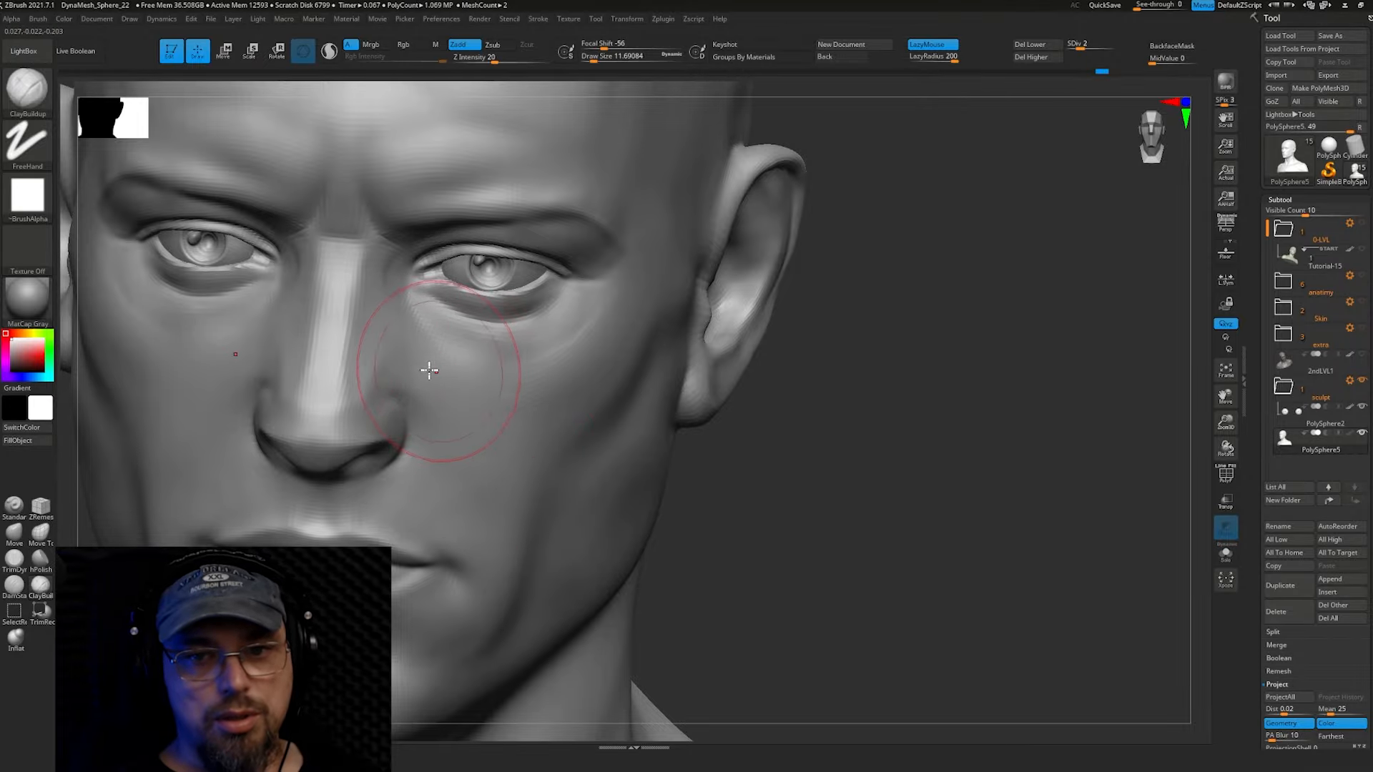
{"action": "mouse_move", "coordinate": [429, 371]}
{"action": "right_mouse_down"}
{"action": "mouse_move", "coordinate": [530, 426]}
{"action": "mouse_move", "coordinate": [509, 439]}
{"action": "mouse_move", "coordinate": [486, 264]}
{"action": "mouse_move", "coordinate": [468, 344]}
{"action": "right_mouse_up"}
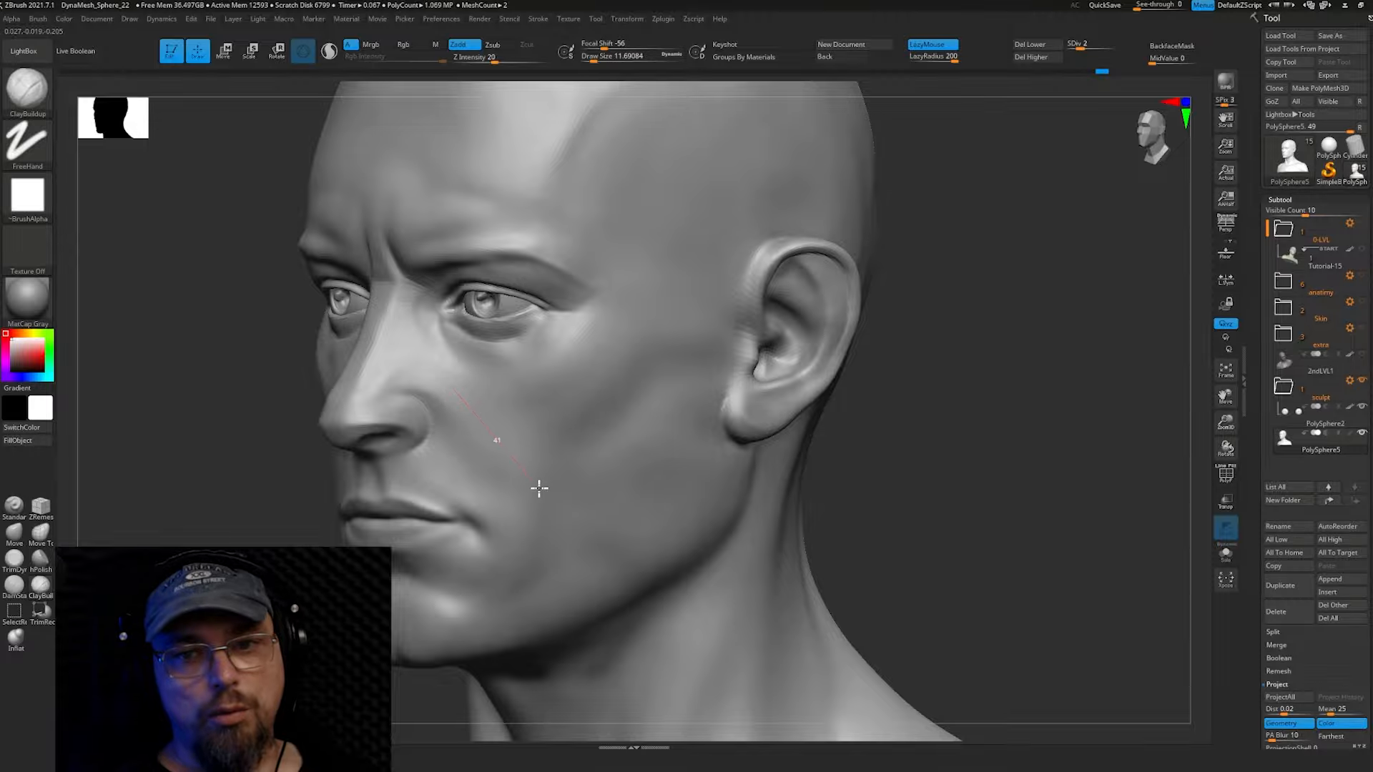
{"action": "left_click_drag", "start_coordinate": [465, 406], "coordinate": [537, 476]}
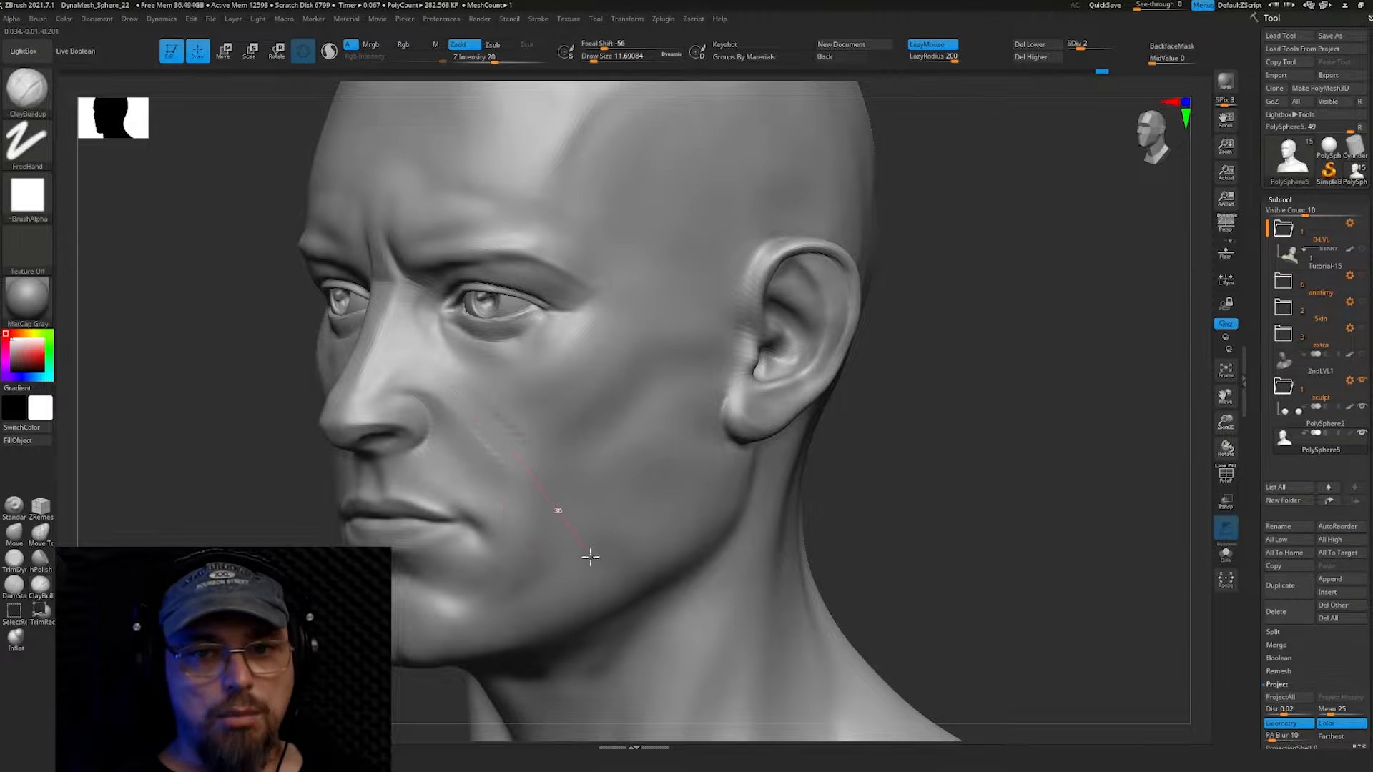
{"action": "mouse_move", "coordinate": [562, 666]}
{"action": "right_mouse_down"}
{"action": "mouse_move", "coordinate": [527, 460]}
{"action": "mouse_move", "coordinate": [479, 436]}
{"action": "right_mouse_up"}
{"action": "key", "text": "shift"}
Build up the side of the cheek with ClayBuildup strokes from the front of the ear toward the mouth corner and jaw, and smooth them
{"action": "mouse_move", "coordinate": [514, 507]}
{"action": "right_mouse_down"}
{"action": "mouse_move", "coordinate": [567, 398]}
{"action": "mouse_move", "coordinate": [615, 378]}
{"action": "right_mouse_up"}
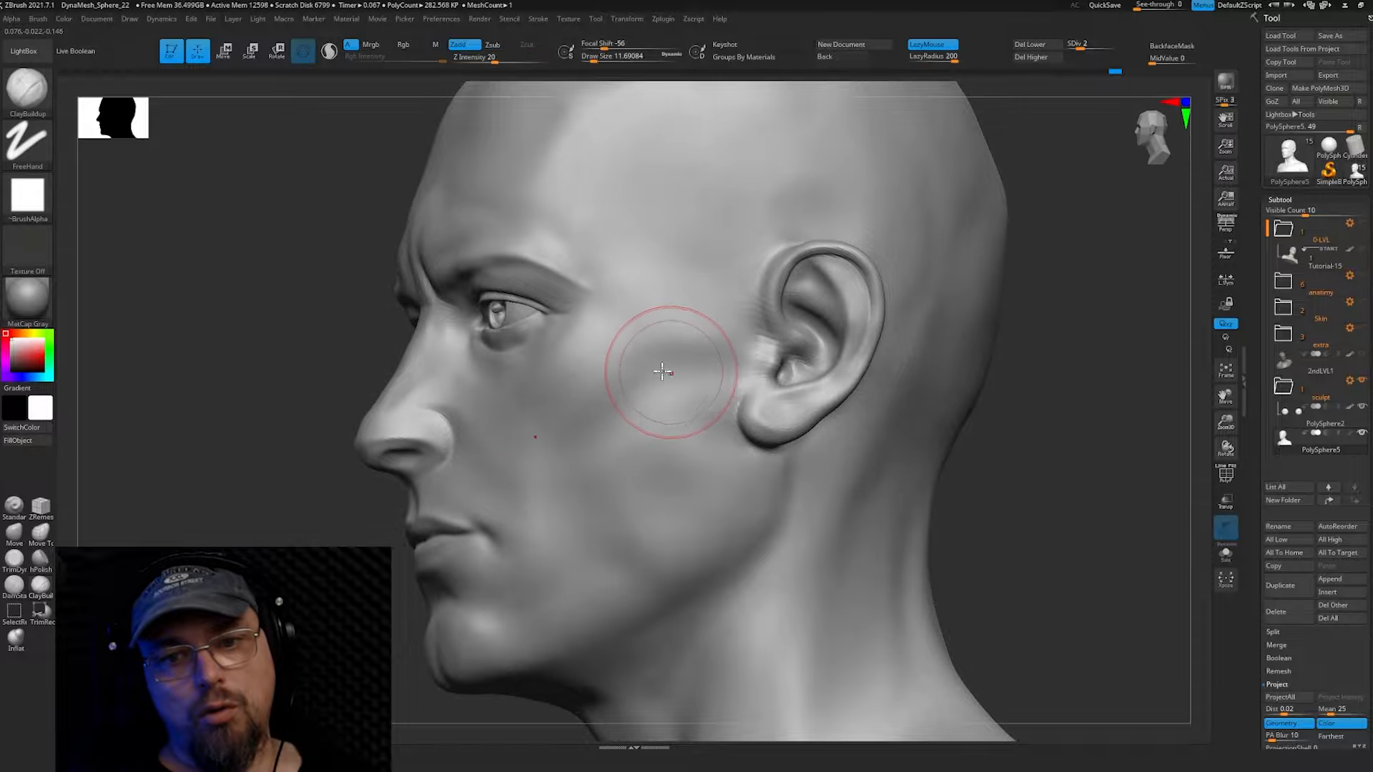
{"action": "left_click_drag", "start_coordinate": [728, 363], "coordinate": [687, 361]}
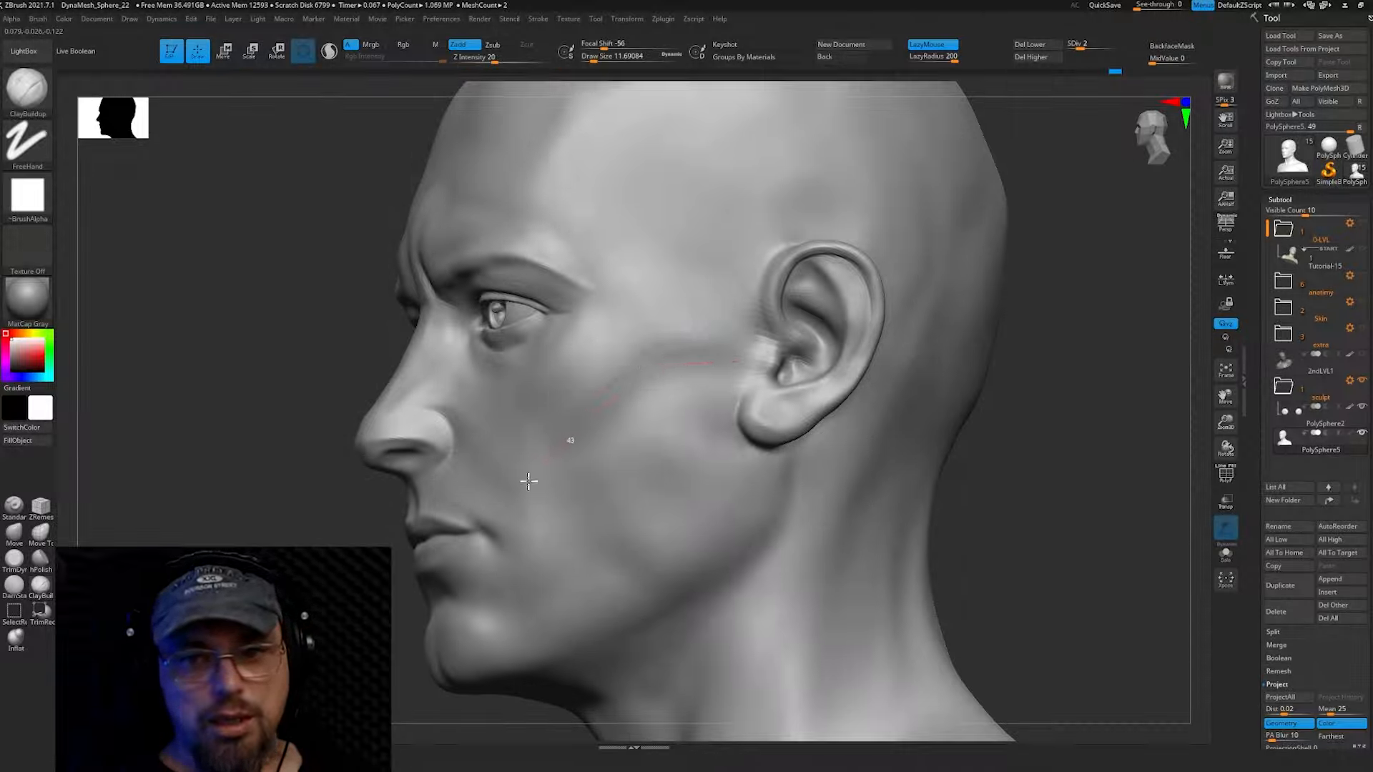
{"action": "left_click_drag", "start_coordinate": [485, 516], "coordinate": [478, 519]}
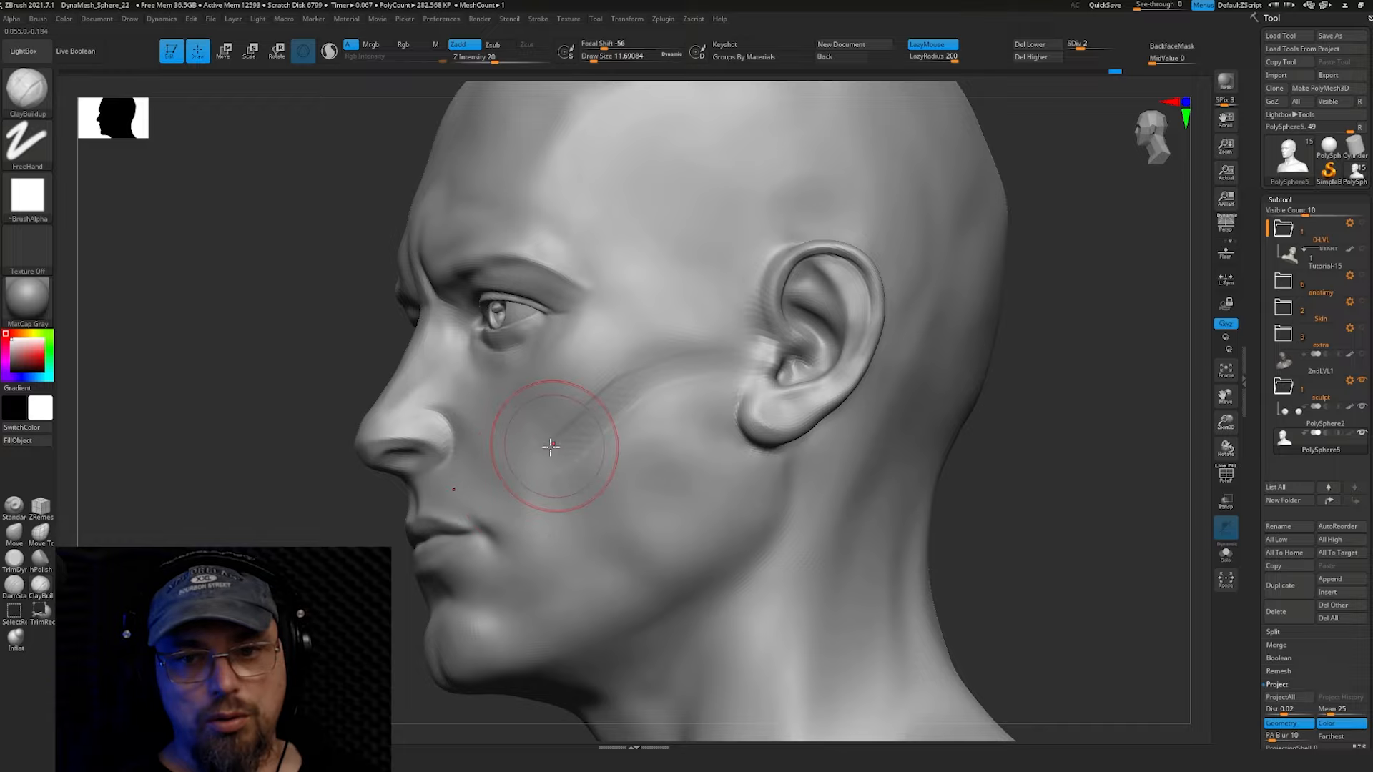
{"action": "left_click_drag", "start_coordinate": [554, 452], "coordinate": [592, 576]}
{"action": "right_click_drag", "start_coordinate": [565, 468], "coordinate": [602, 468]}
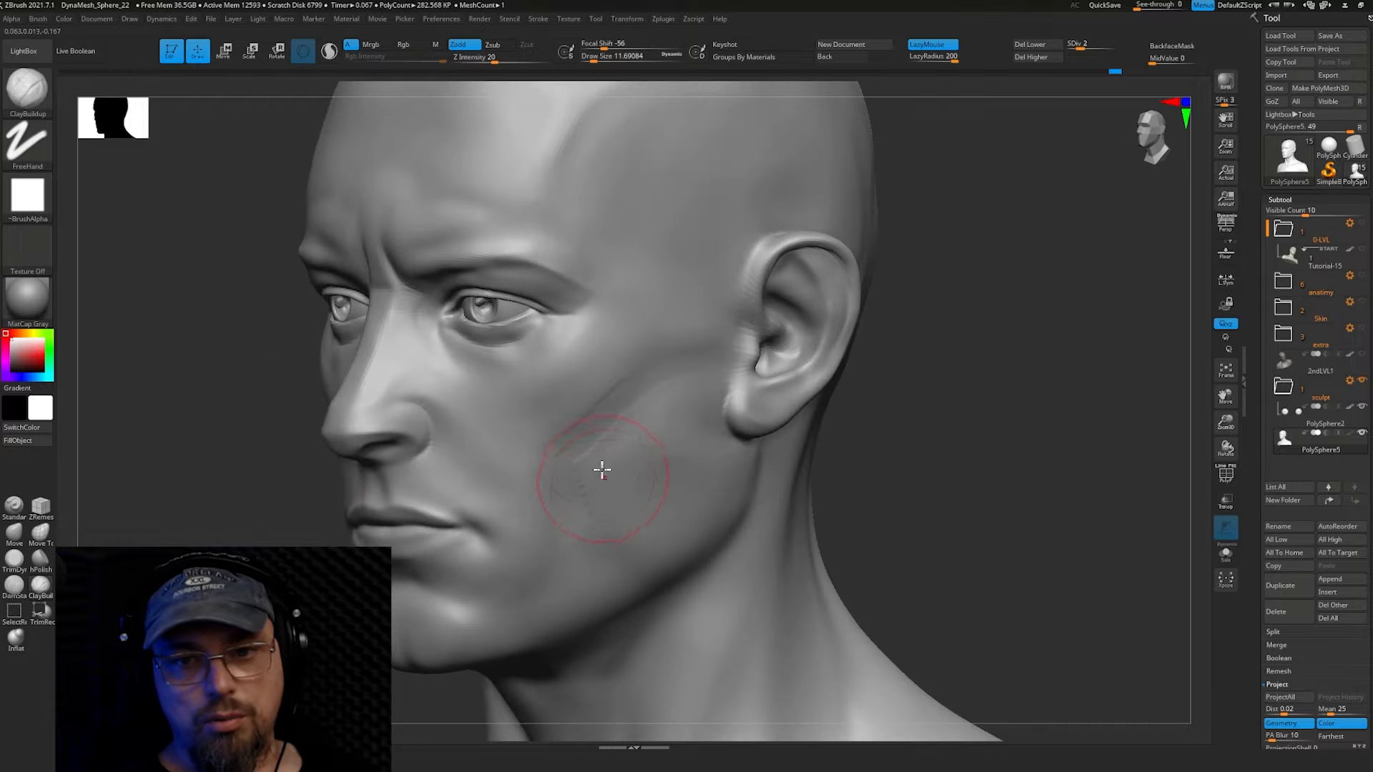
{"action": "left_click_drag", "start_coordinate": [599, 468], "coordinate": [567, 498], "text": "shift"}
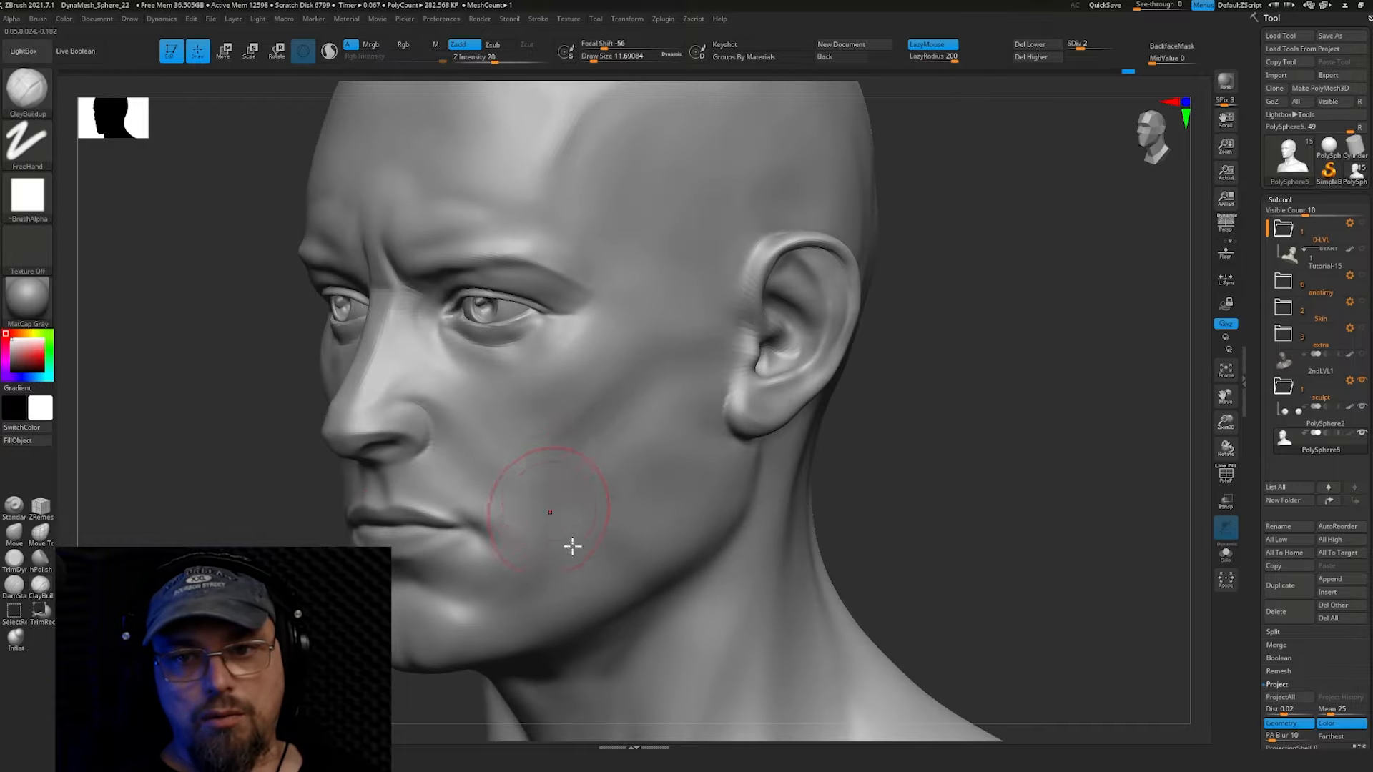
Flatten the outer brow and the fold above the outer eye corner with hPolish, reducing the draw size to about 5
{"action": "right_click_drag", "start_coordinate": [564, 474], "coordinate": [604, 404]}
{"action": "mouse_move", "coordinate": [656, 362]}
{"action": "right_mouse_down"}
{"action": "mouse_move", "coordinate": [689, 361]}
{"action": "mouse_move", "coordinate": [619, 350]}
{"action": "mouse_move", "coordinate": [643, 341]}
{"action": "mouse_move", "coordinate": [658, 398]}
{"action": "right_mouse_up"}
{"action": "right_click_drag", "start_coordinate": [607, 354], "coordinate": [573, 303]}
{"action": "left_click", "coordinate": [40, 560]}
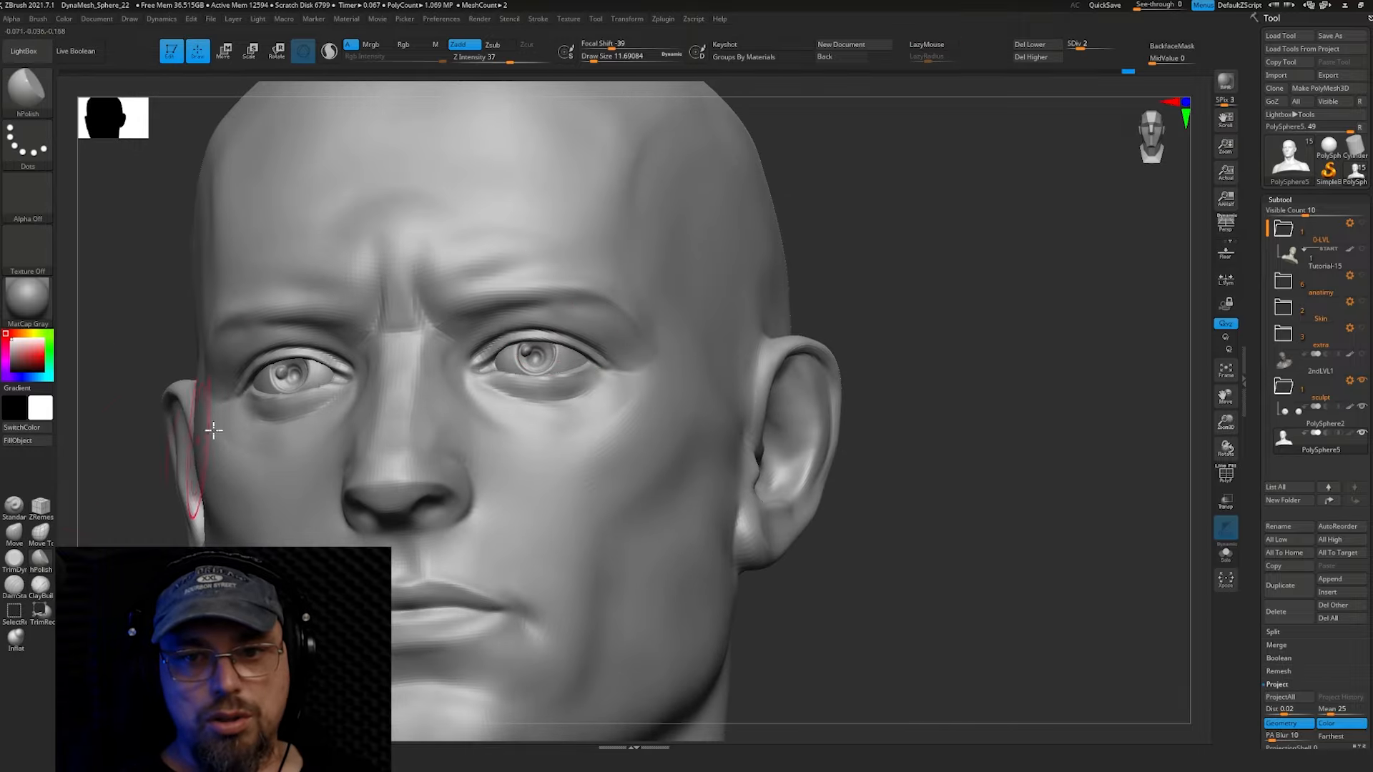
{"action": "key", "text": "s"}
{"action": "left_click_drag", "start_coordinate": [628, 303], "coordinate": [625, 303]}
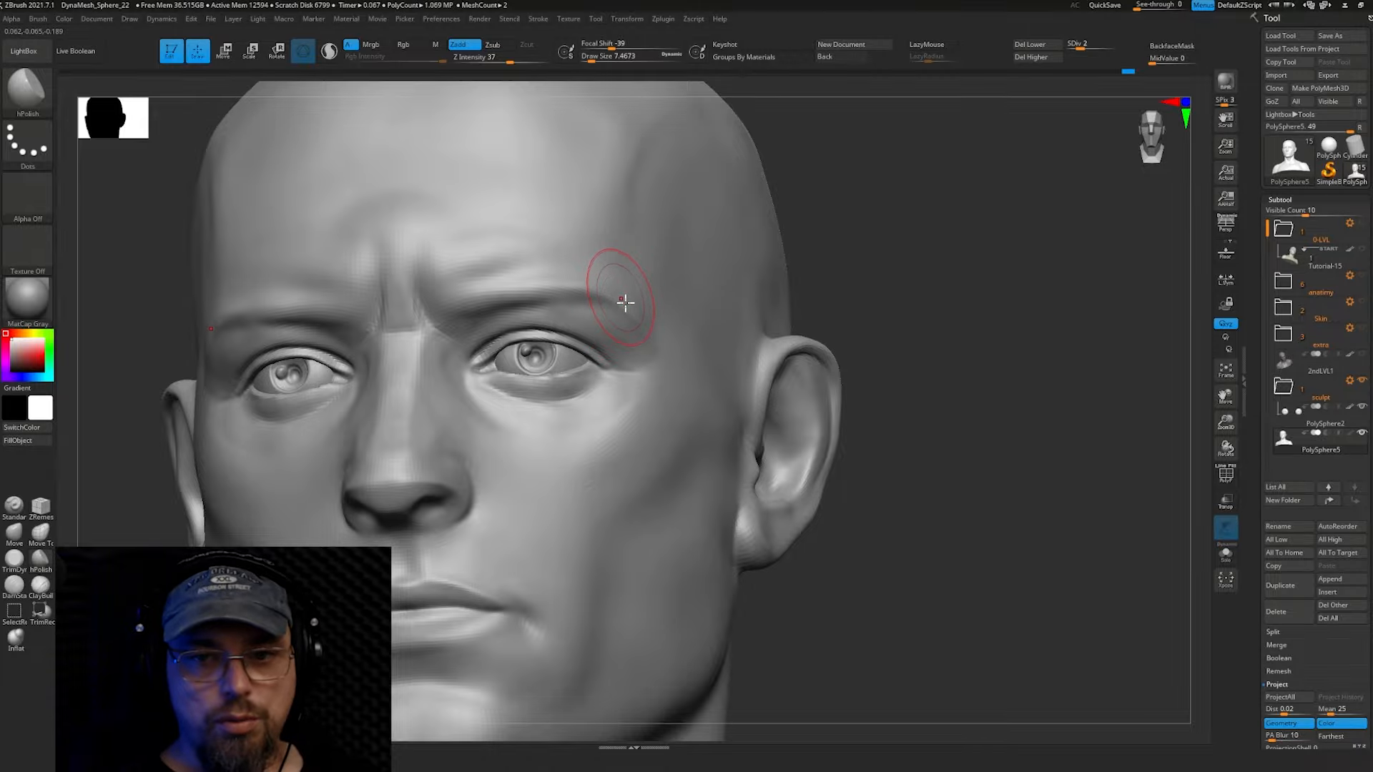
{"action": "right_click_drag", "start_coordinate": [625, 303], "coordinate": [577, 314], "text": "ctrl"}
{"action": "left_click_drag", "start_coordinate": [574, 310], "coordinate": [622, 336]}
{"action": "key", "text": "s"}
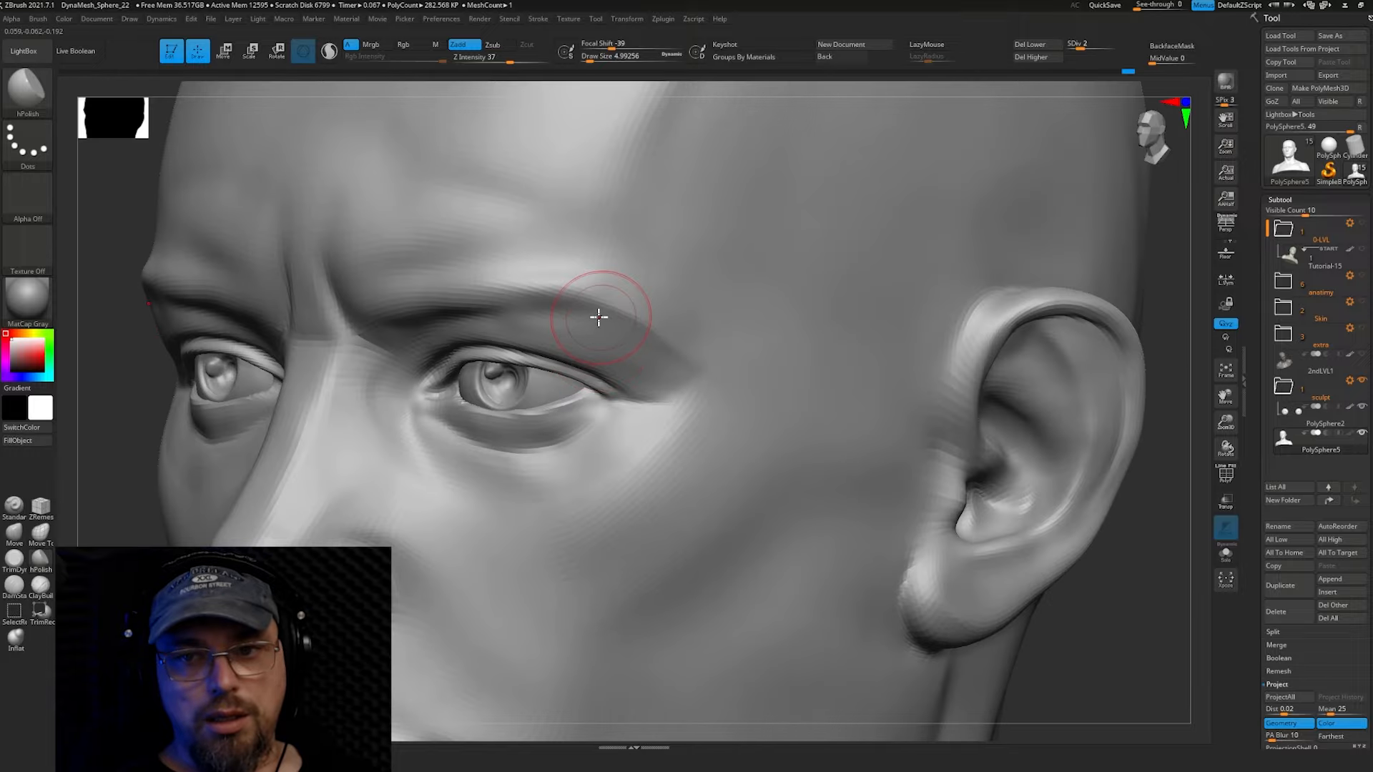
{"action": "left_click_drag", "start_coordinate": [630, 292], "coordinate": [649, 308]}
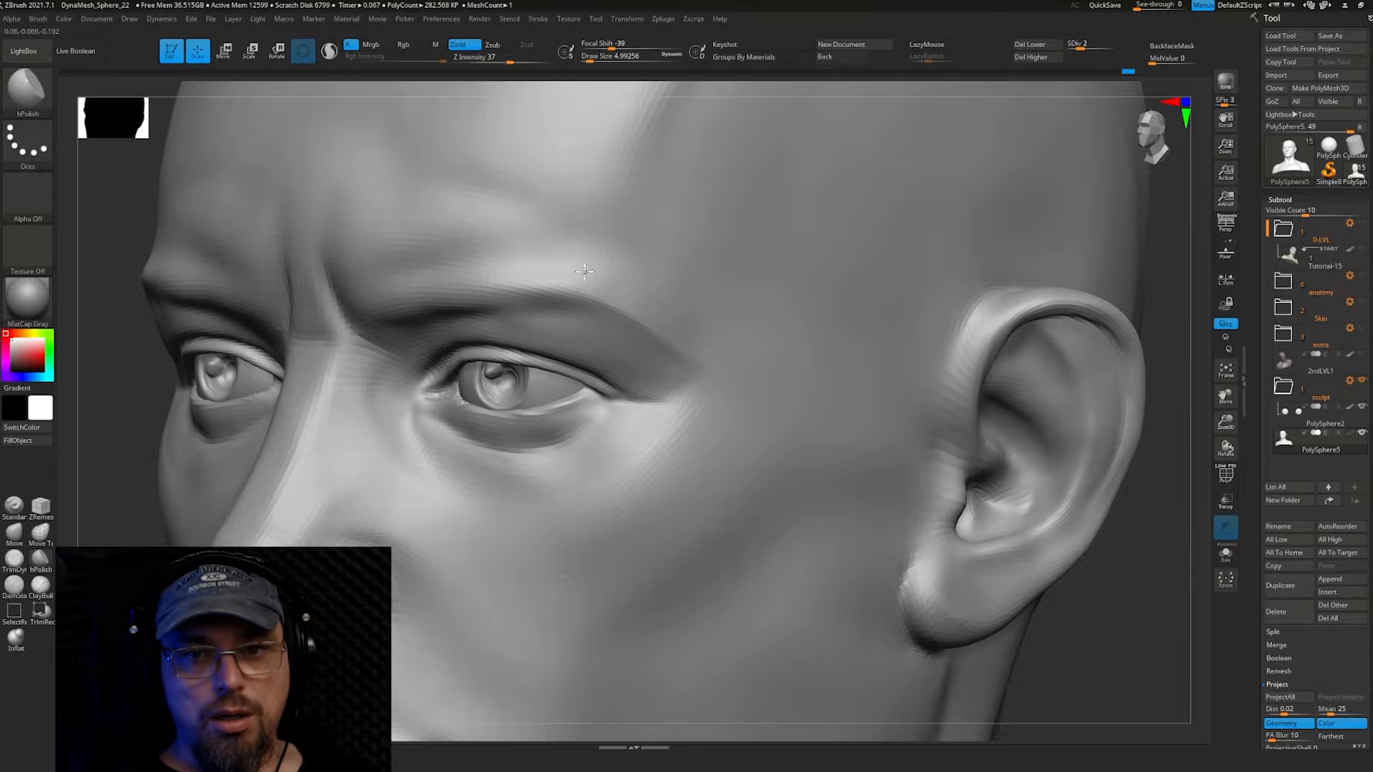
{"action": "right_click_drag", "start_coordinate": [585, 272], "coordinate": [448, 271]}
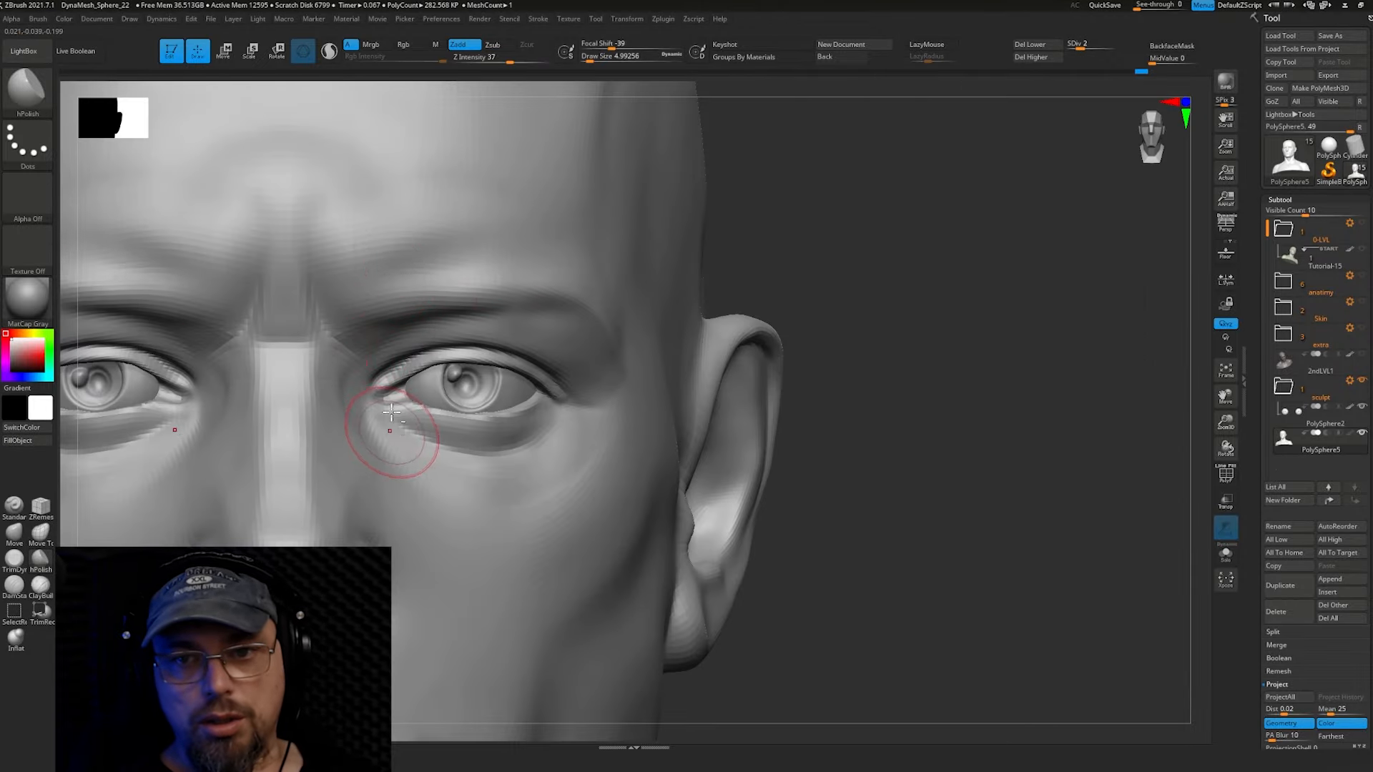
Add ClayBuildup strokes across the lower forehead above the eyebrow toward the temple and smooth them
{"action": "right_click_drag", "start_coordinate": [383, 415], "coordinate": [354, 334], "text": "ctrl"}
{"action": "left_click", "coordinate": [41, 586]}
{"action": "right_click_drag", "start_coordinate": [419, 297], "coordinate": [353, 346], "text": "ctrl"}
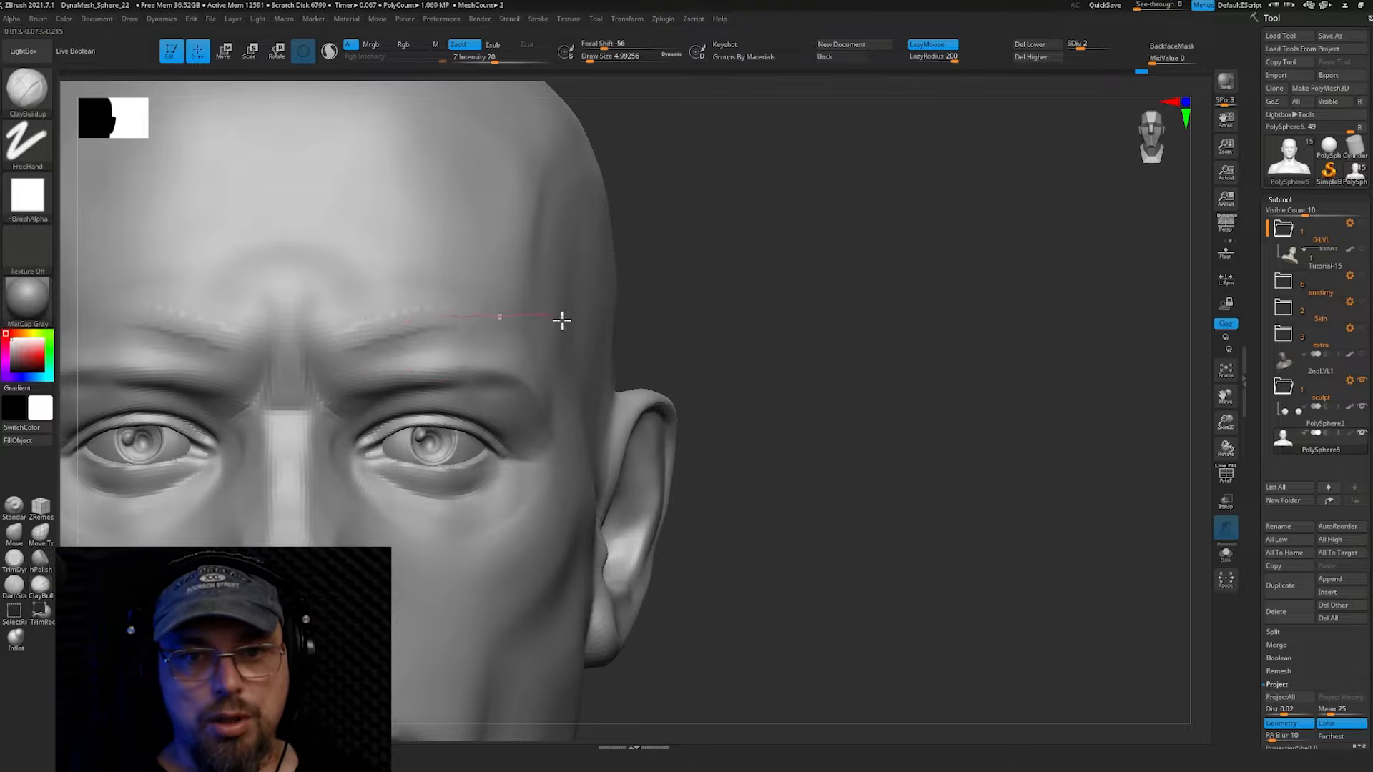
{"action": "left_click_drag", "start_coordinate": [561, 320], "coordinate": [566, 319]}
{"action": "mouse_move", "coordinate": [407, 308]}
{"action": "left_mouse_down"}
{"action": "mouse_move", "coordinate": [300, 332]}
{"action": "mouse_move", "coordinate": [249, 365]}
{"action": "mouse_move", "coordinate": [252, 350]}
{"action": "left_mouse_up"}
{"action": "mouse_move", "coordinate": [404, 306]}
{"action": "left_mouse_down", "text": "shift"}
{"action": "mouse_move", "coordinate": [348, 314]}
{"action": "mouse_move", "coordinate": [377, 309]}
{"action": "left_mouse_up", "text": "shift"}
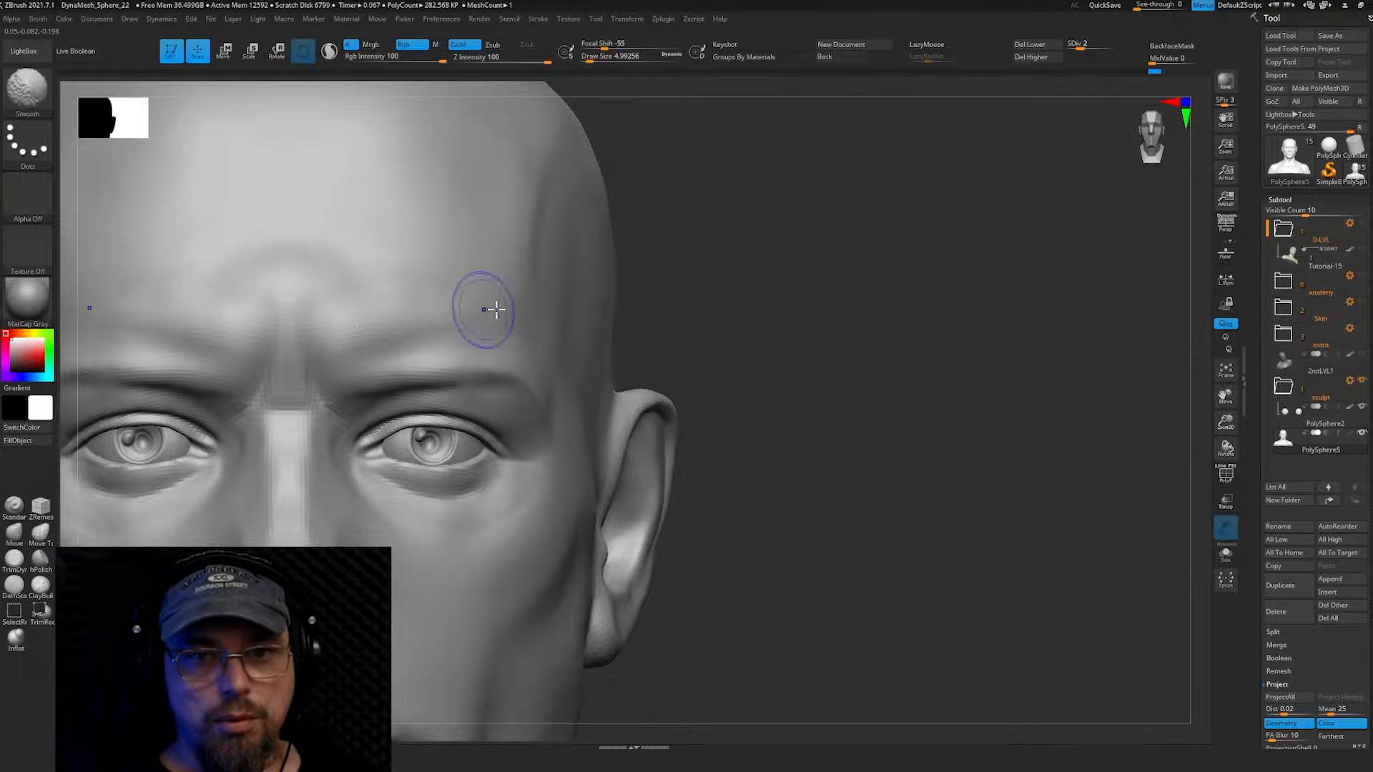
{"action": "mouse_move", "coordinate": [466, 297]}
{"action": "right_mouse_down"}
{"action": "mouse_move", "coordinate": [438, 262]}
{"action": "mouse_move", "coordinate": [499, 284]}
{"action": "right_mouse_up"}
Carve a broad arc over the front of the chin with DamStandard at a draw size of about 14.2 and smooth it
{"action": "right_click_drag", "start_coordinate": [737, 322], "coordinate": [408, 415]}
{"action": "left_click", "coordinate": [14, 585]}
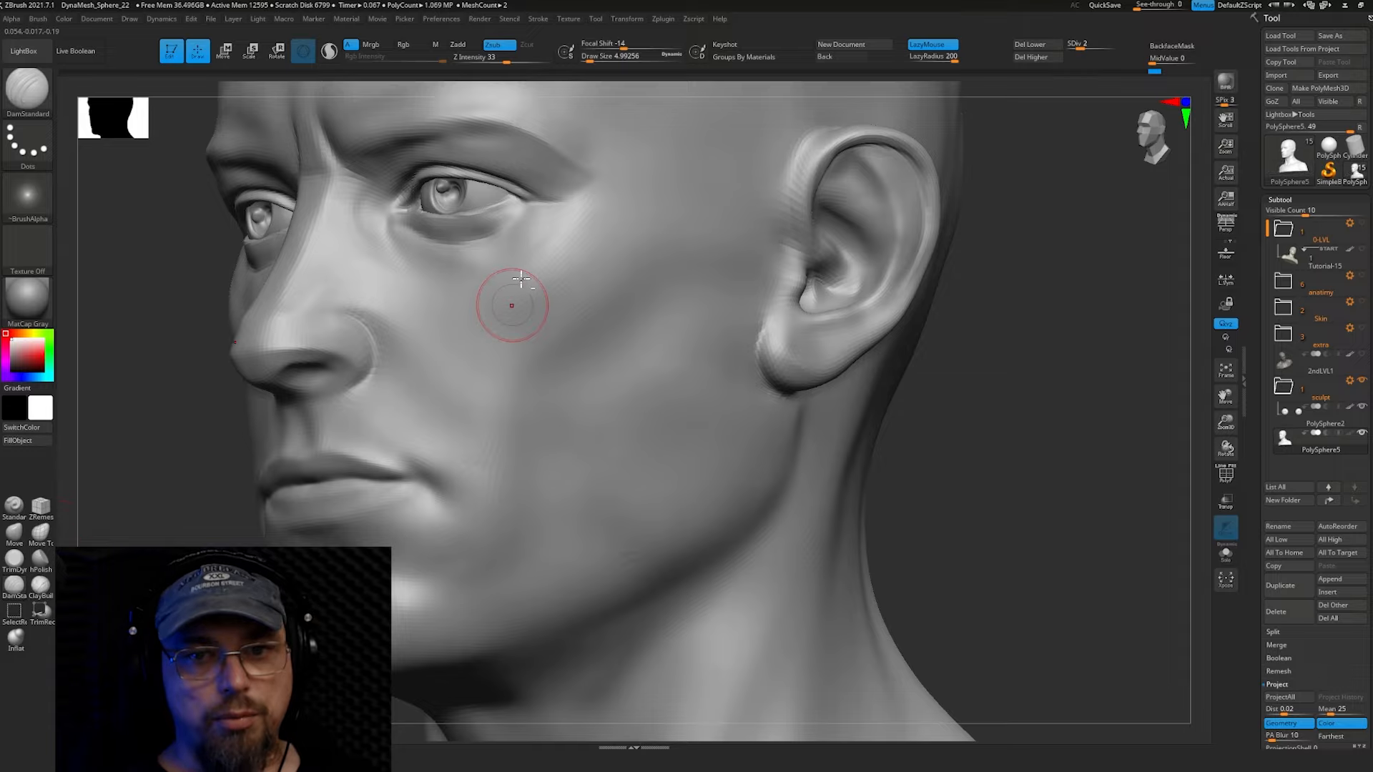
{"action": "mouse_move", "coordinate": [512, 300]}
{"action": "right_mouse_down"}
{"action": "mouse_move", "coordinate": [555, 285]}
{"action": "mouse_move", "coordinate": [571, 323]}
{"action": "right_mouse_up"}
{"action": "key", "text": "s"}
{"action": "left_click_drag", "start_coordinate": [378, 459], "coordinate": [394, 465]}
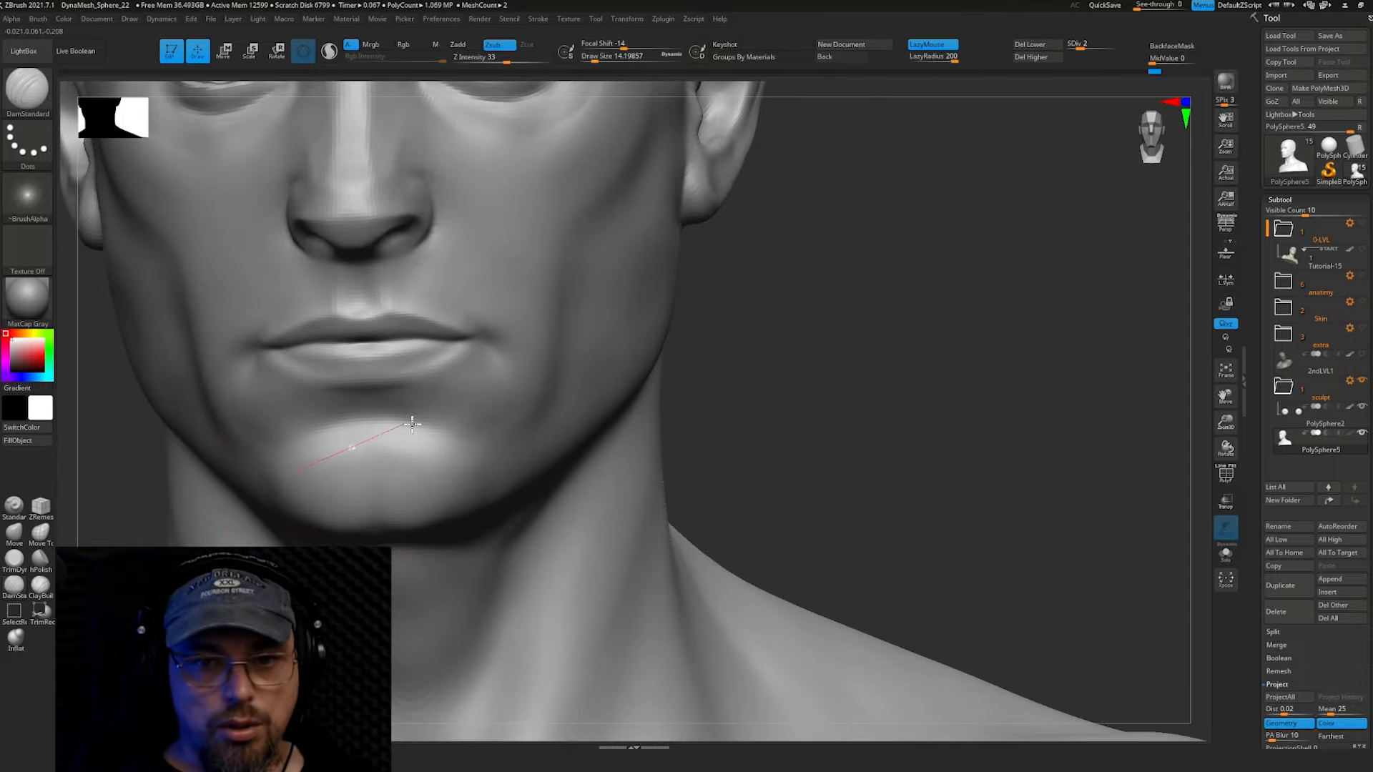
{"action": "left_click_drag", "start_coordinate": [512, 471], "coordinate": [531, 489]}
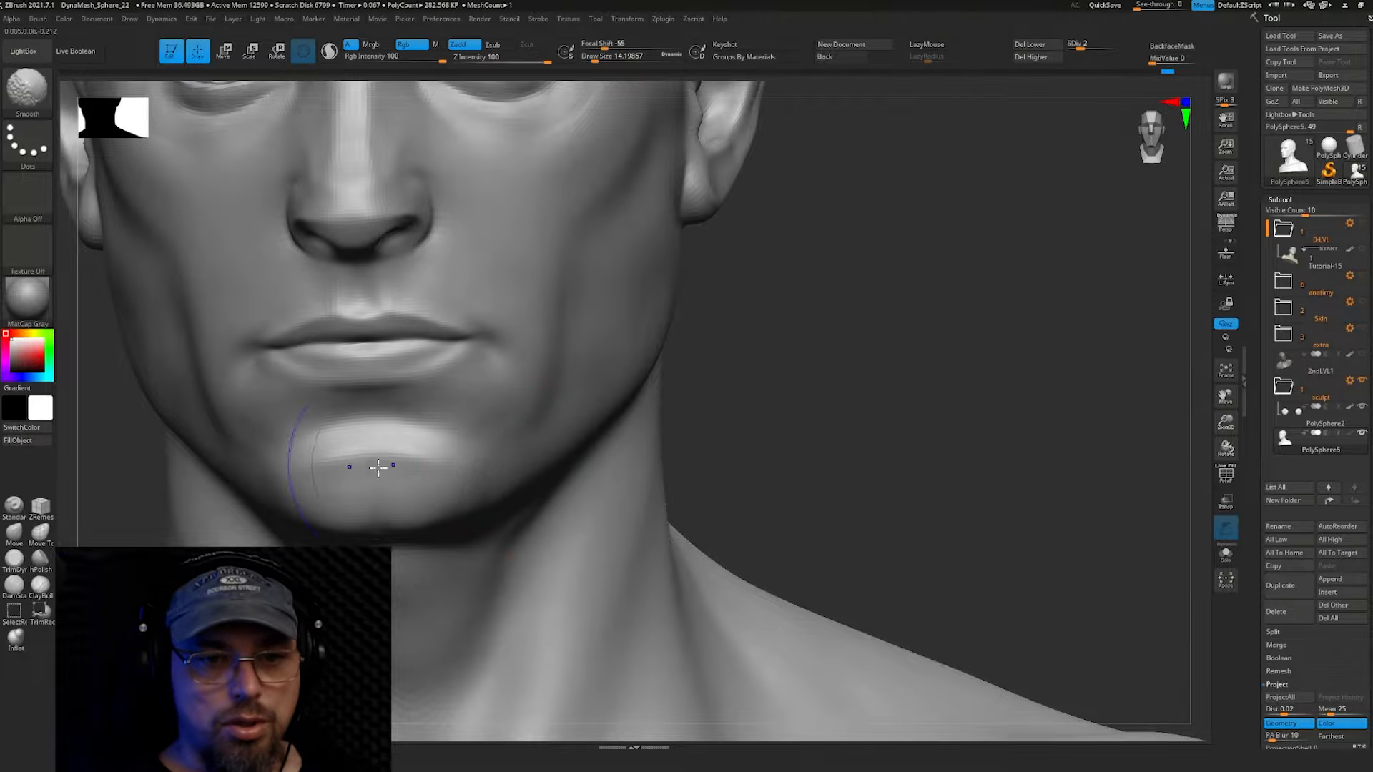
Define the crease between the lower lip and the chin with DamStandard at a draw size of about 5
{"action": "mouse_move", "coordinate": [380, 469]}
{"action": "right_mouse_down"}
{"action": "mouse_move", "coordinate": [392, 426]}
{"action": "mouse_move", "coordinate": [338, 427]}
{"action": "right_mouse_up"}
{"action": "key", "text": "s"}
{"action": "left_click_drag", "start_coordinate": [386, 456], "coordinate": [374, 456]}
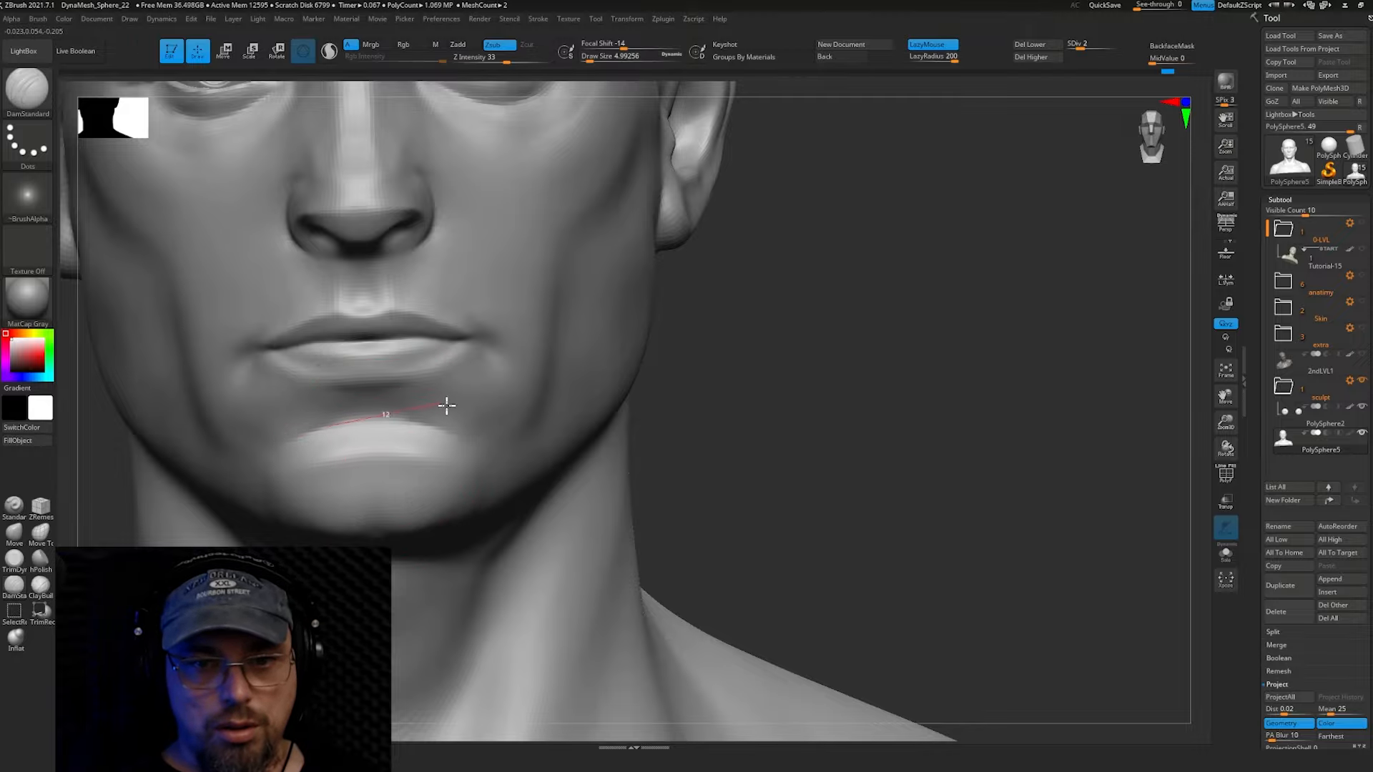
{"action": "mouse_move", "coordinate": [444, 401]}
{"action": "right_mouse_down"}
{"action": "mouse_move", "coordinate": [522, 401]}
{"action": "mouse_move", "coordinate": [423, 422]}
{"action": "mouse_move", "coordinate": [429, 379]}
{"action": "right_mouse_up"}
{"action": "right_click_drag", "start_coordinate": [429, 379], "coordinate": [504, 409]}
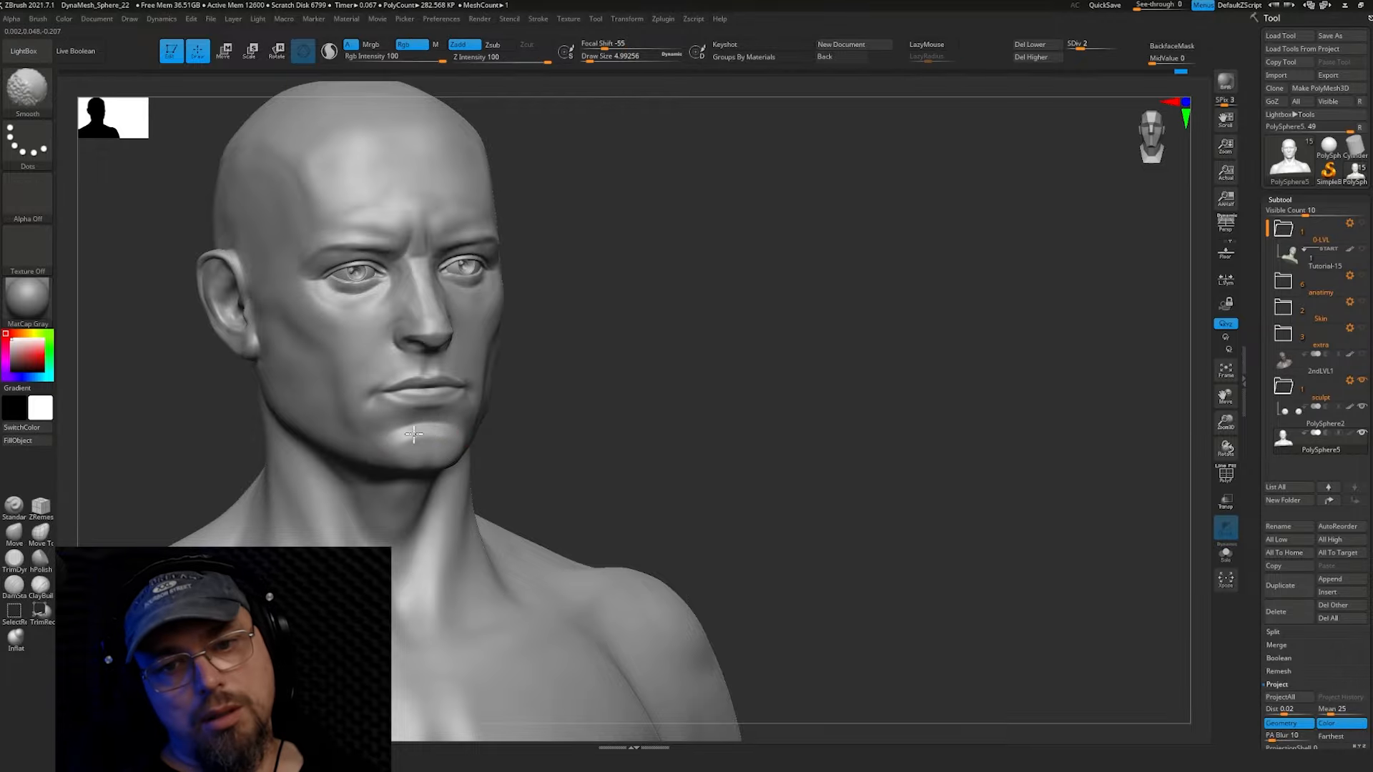
Raise the head to subdivision level 5, set the draw size to about 12.9 and smooth the cheekbone below the outer eye corner
{"action": "right_click_drag", "start_coordinate": [426, 460], "coordinate": [340, 387]}
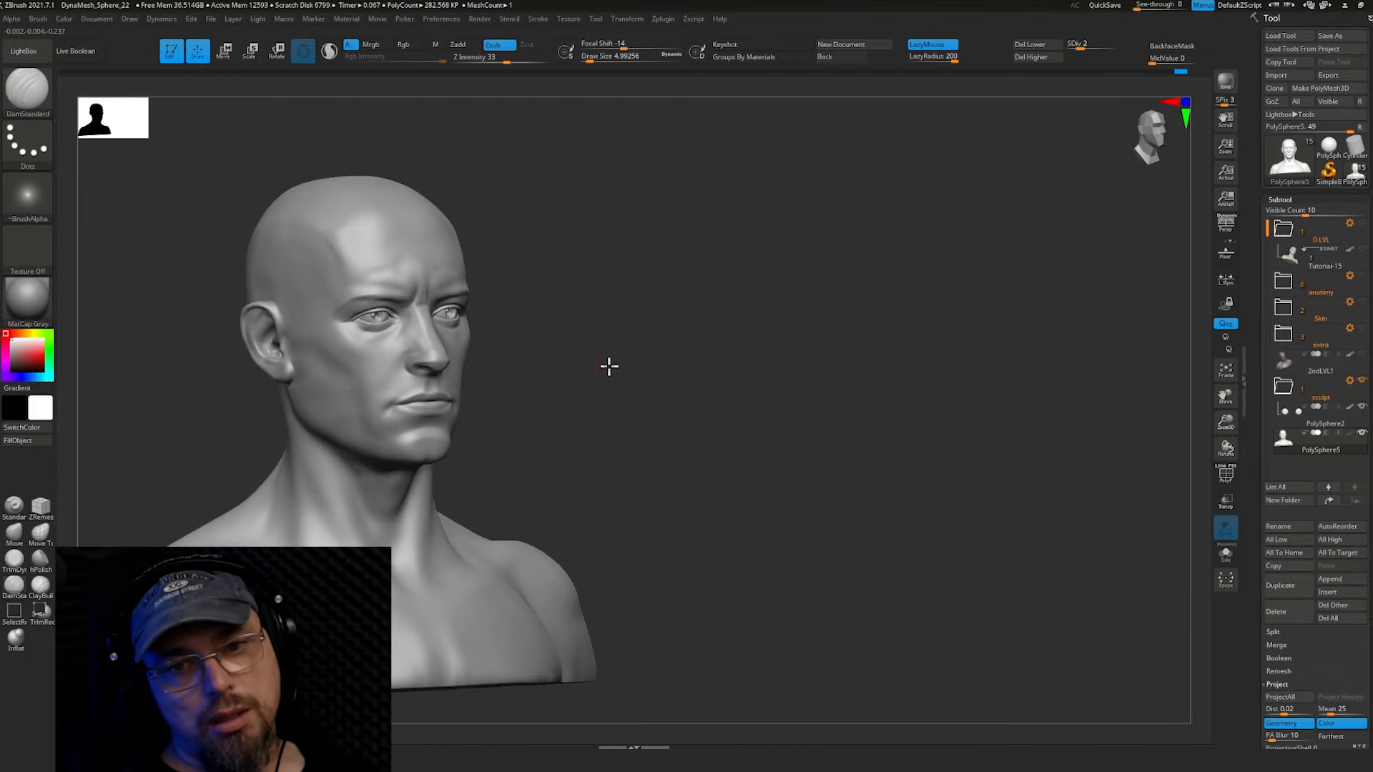
{"action": "right_click_drag", "start_coordinate": [609, 366], "coordinate": [600, 264]}
{"action": "right_click_drag", "start_coordinate": [422, 391], "coordinate": [477, 449], "text": "ctrl"}
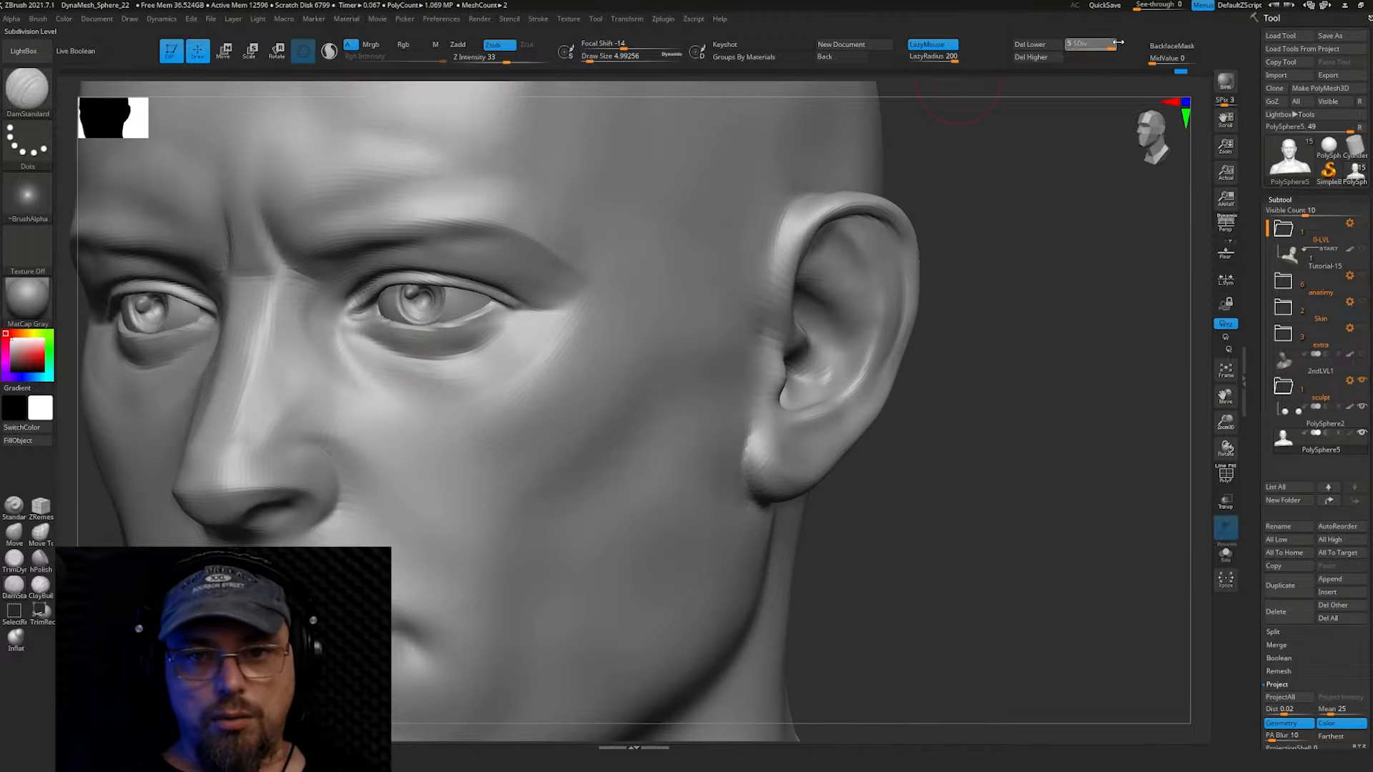
{"action": "mouse_move", "coordinate": [980, 395]}
{"action": "right_mouse_down", "text": "ctrl"}
{"action": "mouse_move", "coordinate": [968, 392]}
{"action": "mouse_move", "coordinate": [981, 379]}
{"action": "right_mouse_up", "text": "ctrl"}
{"action": "key", "text": "s"}
{"action": "left_click_drag", "start_coordinate": [560, 444], "coordinate": [644, 454]}
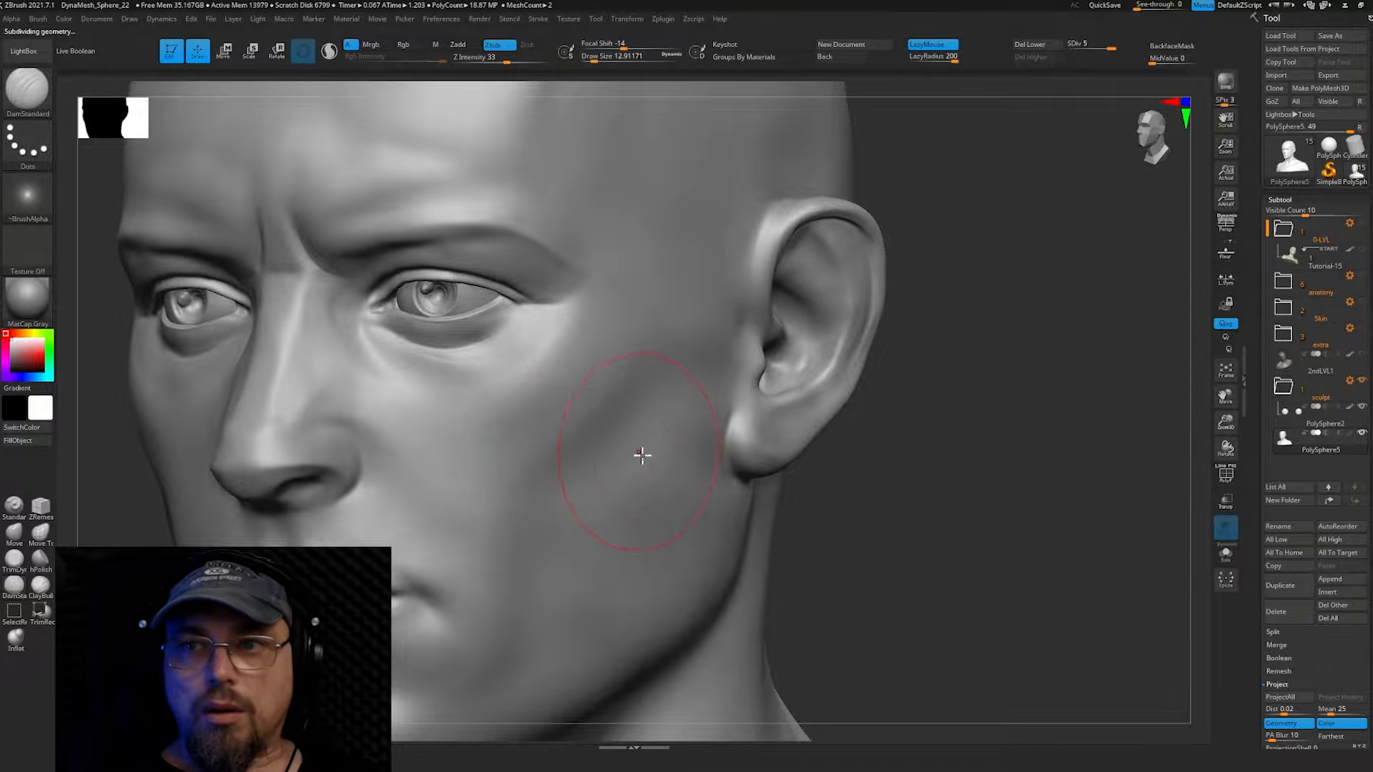
{"action": "key", "text": "shift"}
{"action": "left_click_drag", "start_coordinate": [558, 359], "coordinate": [587, 412], "text": "shift"}
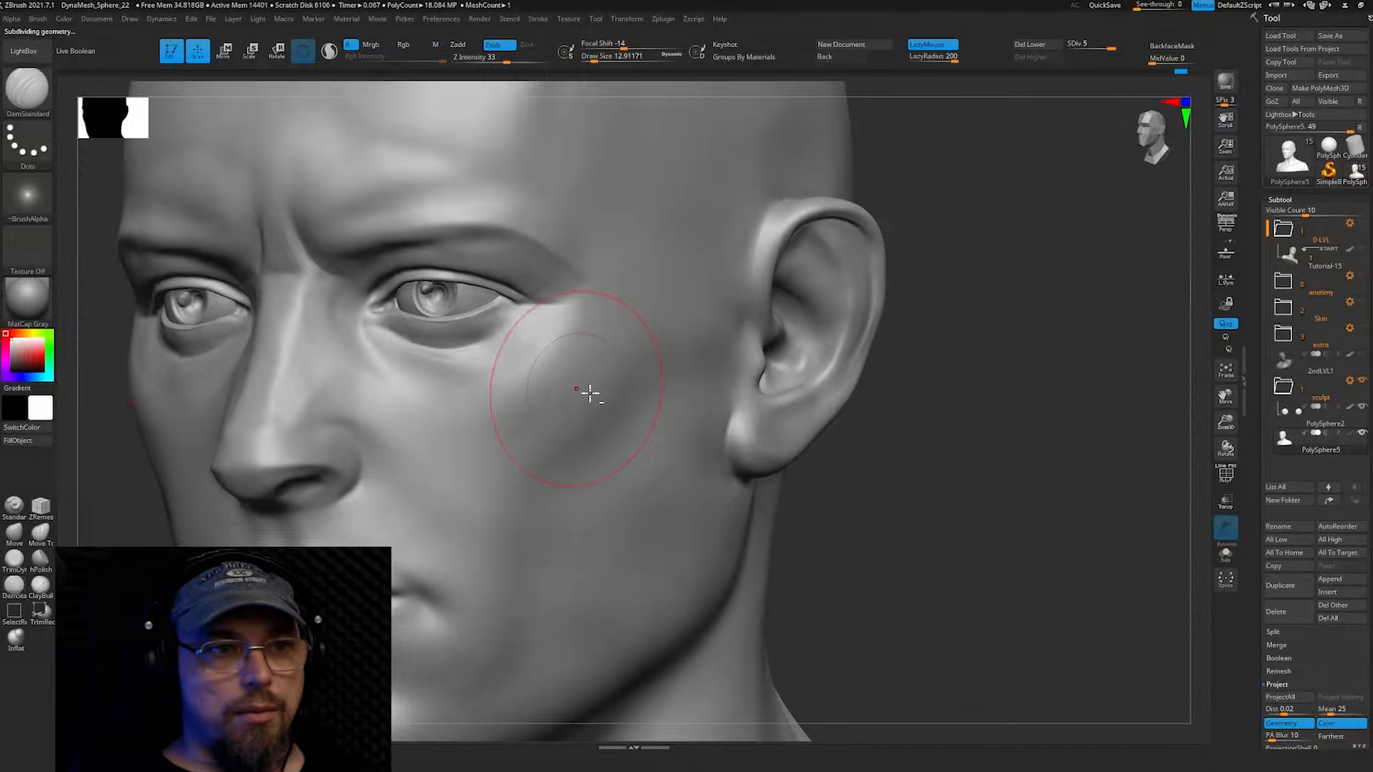
Smooth the middle of the forehead above the brows
{"action": "mouse_move", "coordinate": [591, 393]}
{"action": "right_mouse_down", "text": "ctrl"}
{"action": "mouse_move", "coordinate": [551, 386]}
{"action": "mouse_move", "coordinate": [644, 400]}
{"action": "right_mouse_up", "text": "ctrl"}
{"action": "left_click_drag", "start_coordinate": [564, 208], "coordinate": [594, 201], "text": "shift"}
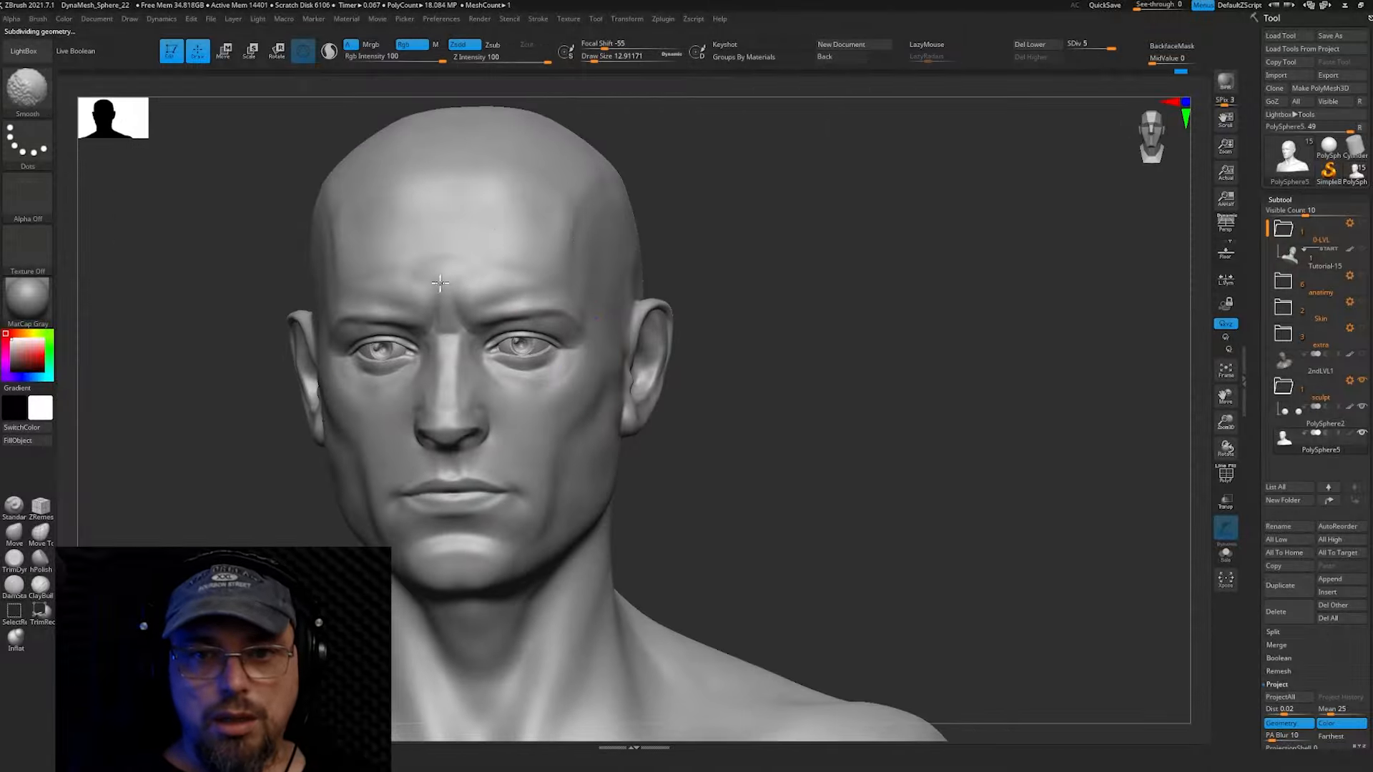
{"action": "left_click_drag", "start_coordinate": [478, 223], "coordinate": [474, 256], "text": "shift"}
Reduce the draw size to about 5.75 and smooth the side of the nose bridge
{"action": "mouse_move", "coordinate": [426, 343]}
{"action": "right_mouse_down"}
{"action": "mouse_move", "coordinate": [456, 355]}
{"action": "mouse_move", "coordinate": [502, 447]}
{"action": "right_mouse_up"}
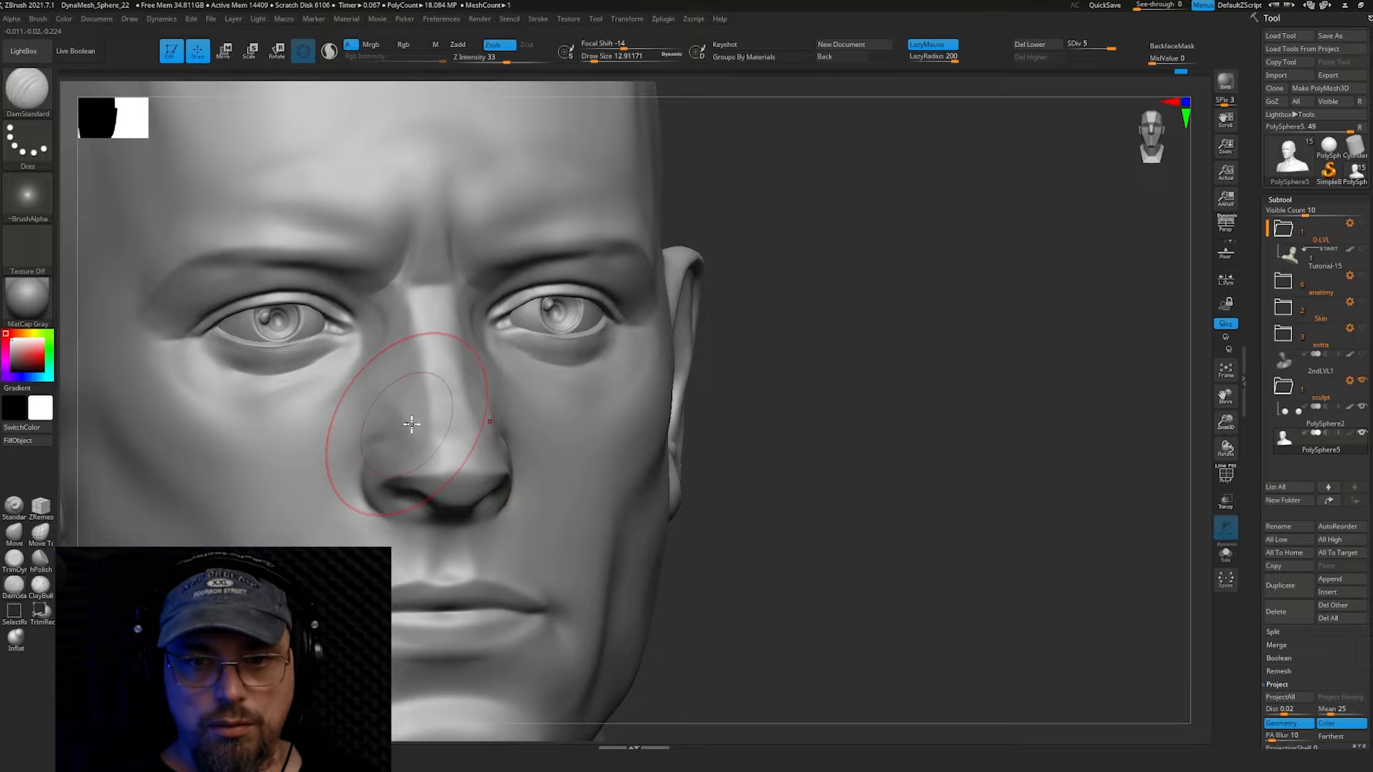
{"action": "key", "text": "s"}
{"action": "left_click_drag", "start_coordinate": [411, 424], "coordinate": [408, 423]}
{"action": "right_click_drag", "start_coordinate": [409, 424], "coordinate": [465, 429]}
{"action": "left_click_drag", "start_coordinate": [409, 425], "coordinate": [401, 401], "text": "shift"}
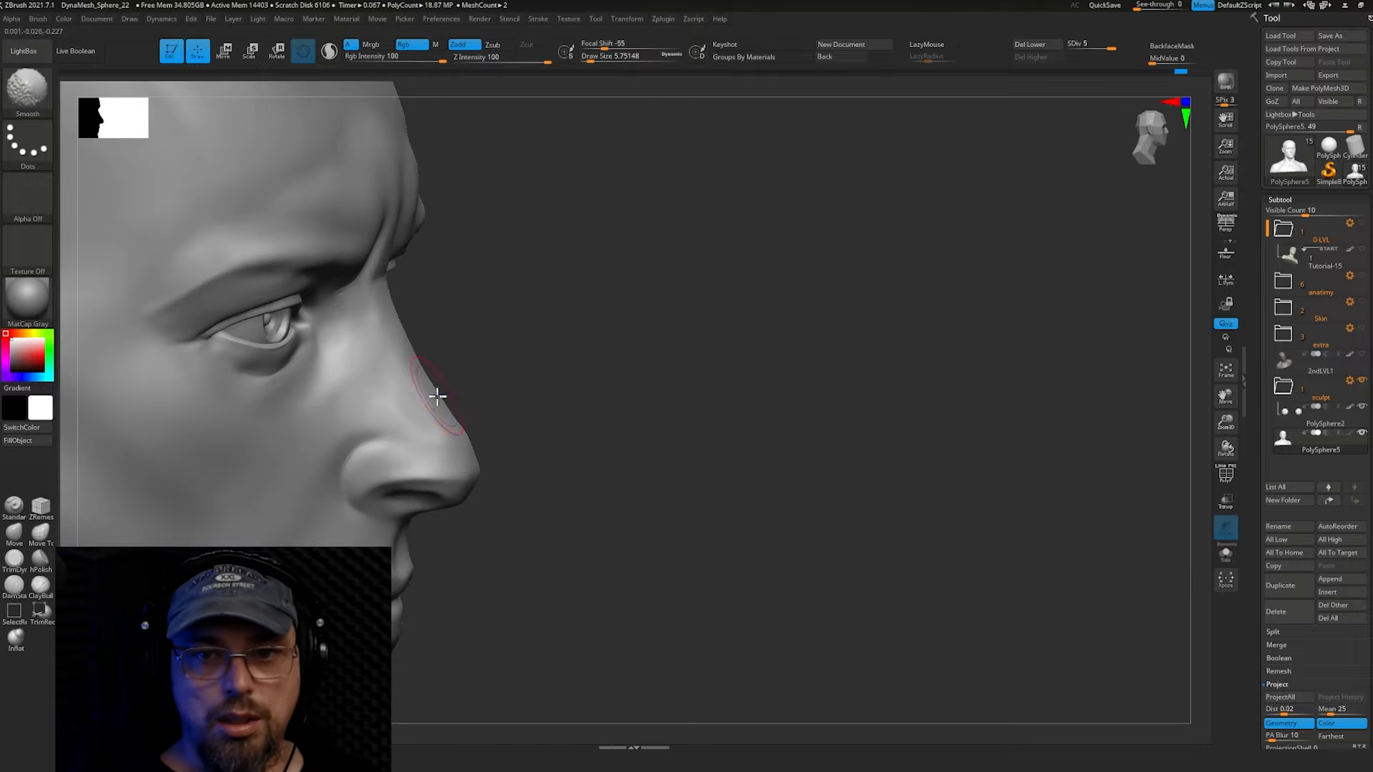
{"action": "right_click_drag", "start_coordinate": [436, 396], "coordinate": [307, 408]}
Build up the side of the nose between the bridge and nostril with ClayBuildup, smoothing the strokes and the nose bridge
{"action": "right_click_drag", "start_coordinate": [468, 336], "coordinate": [505, 398], "text": "ctrl"}
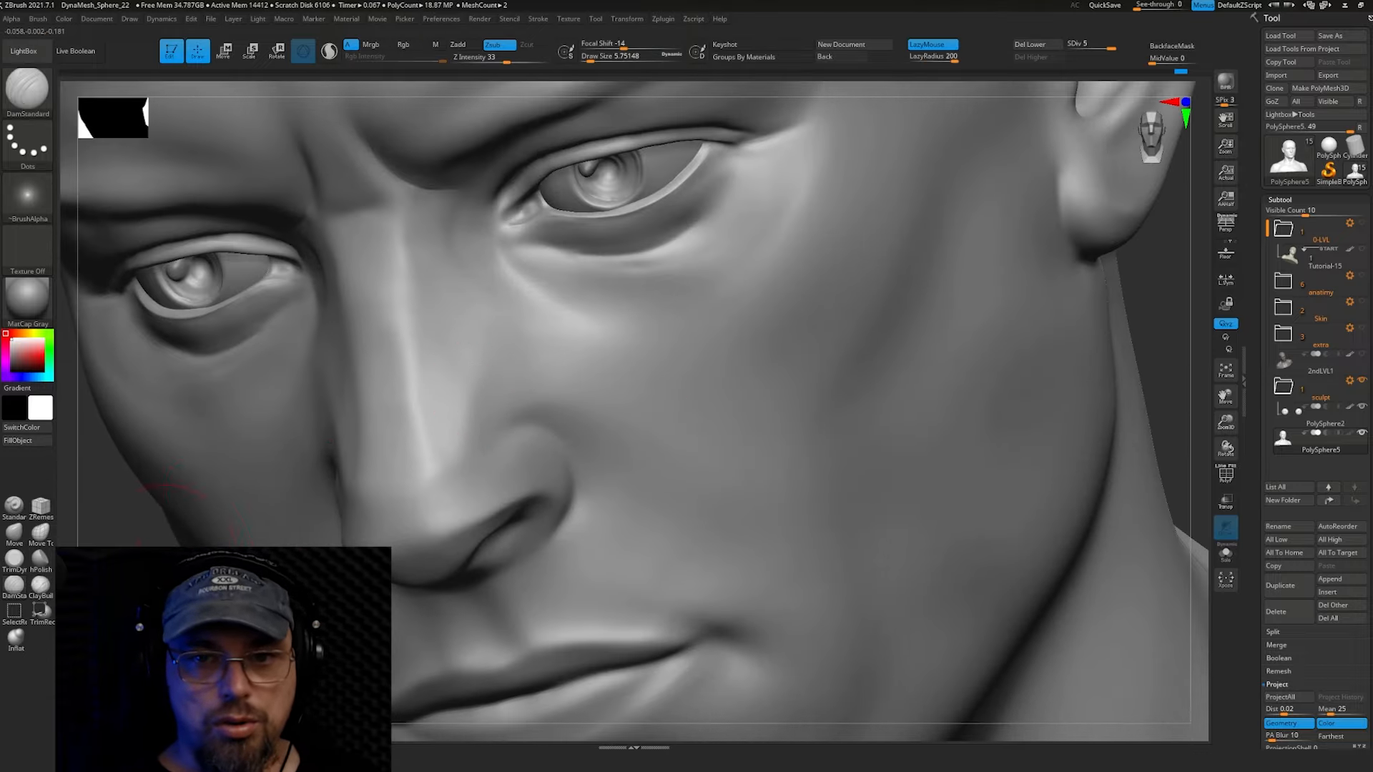
{"action": "left_click", "coordinate": [41, 583]}
{"action": "right_click_drag", "start_coordinate": [422, 393], "coordinate": [506, 385]}
{"action": "left_click_drag", "start_coordinate": [476, 392], "coordinate": [441, 464]}
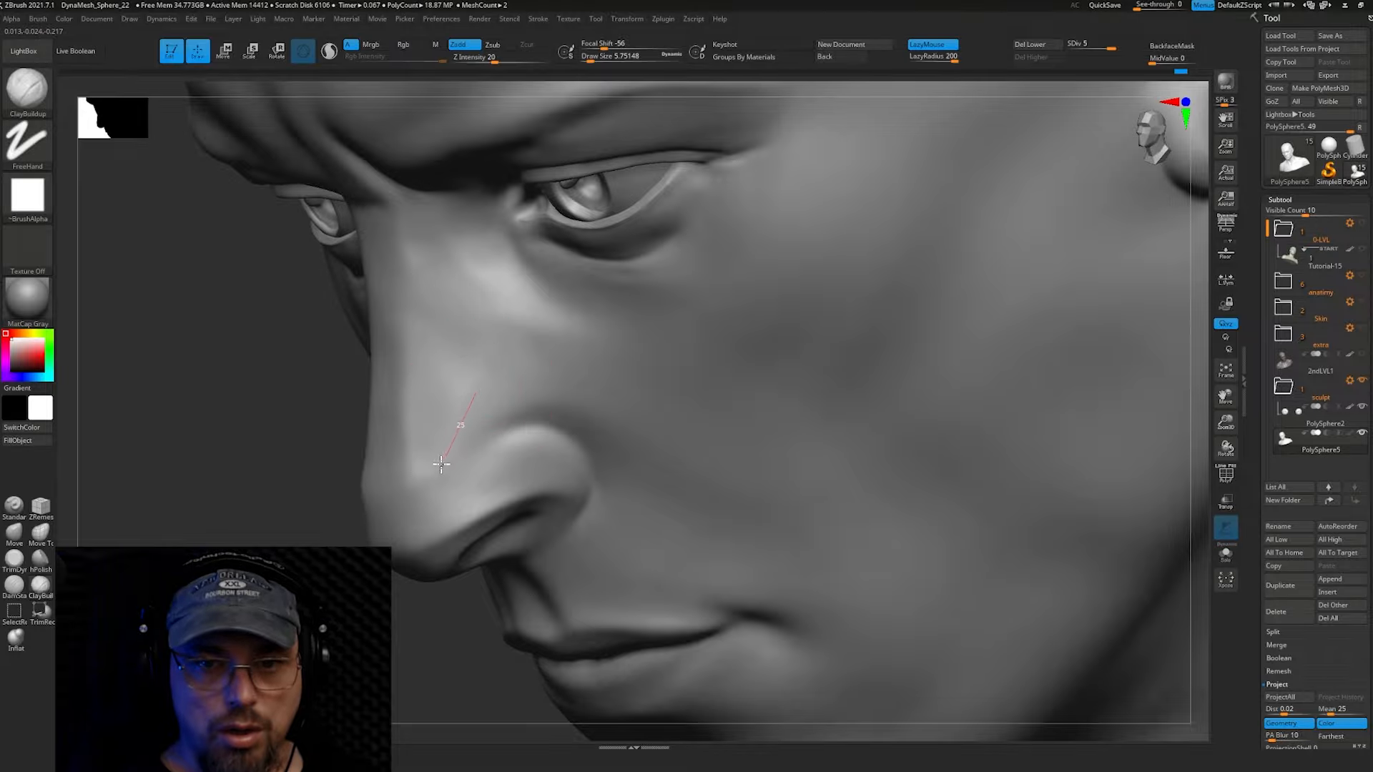
{"action": "left_click_drag", "start_coordinate": [401, 526], "coordinate": [400, 531]}
{"action": "left_click_drag", "start_coordinate": [461, 378], "coordinate": [460, 548]}
{"action": "left_click_drag", "start_coordinate": [468, 370], "coordinate": [455, 410]}
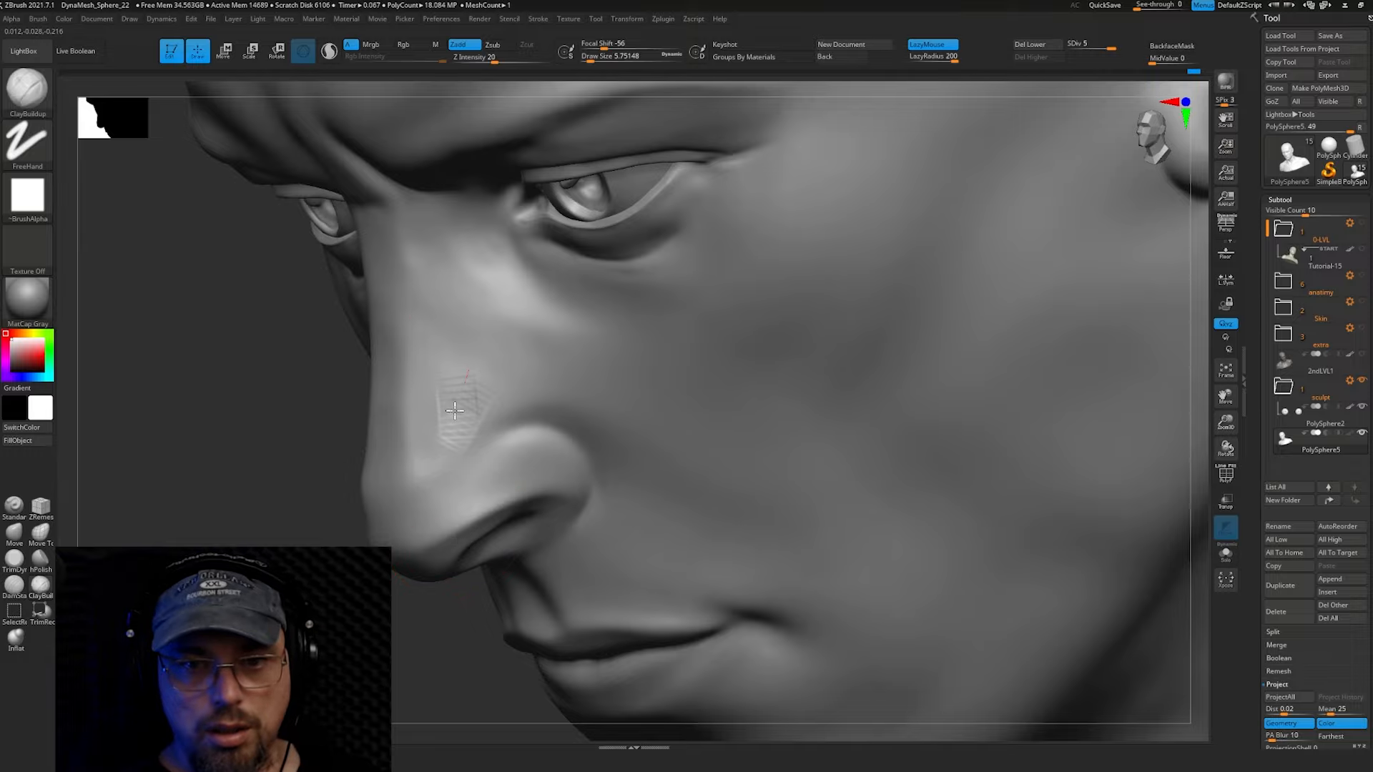
{"action": "left_click_drag", "start_coordinate": [434, 504], "coordinate": [458, 422], "text": "shift"}
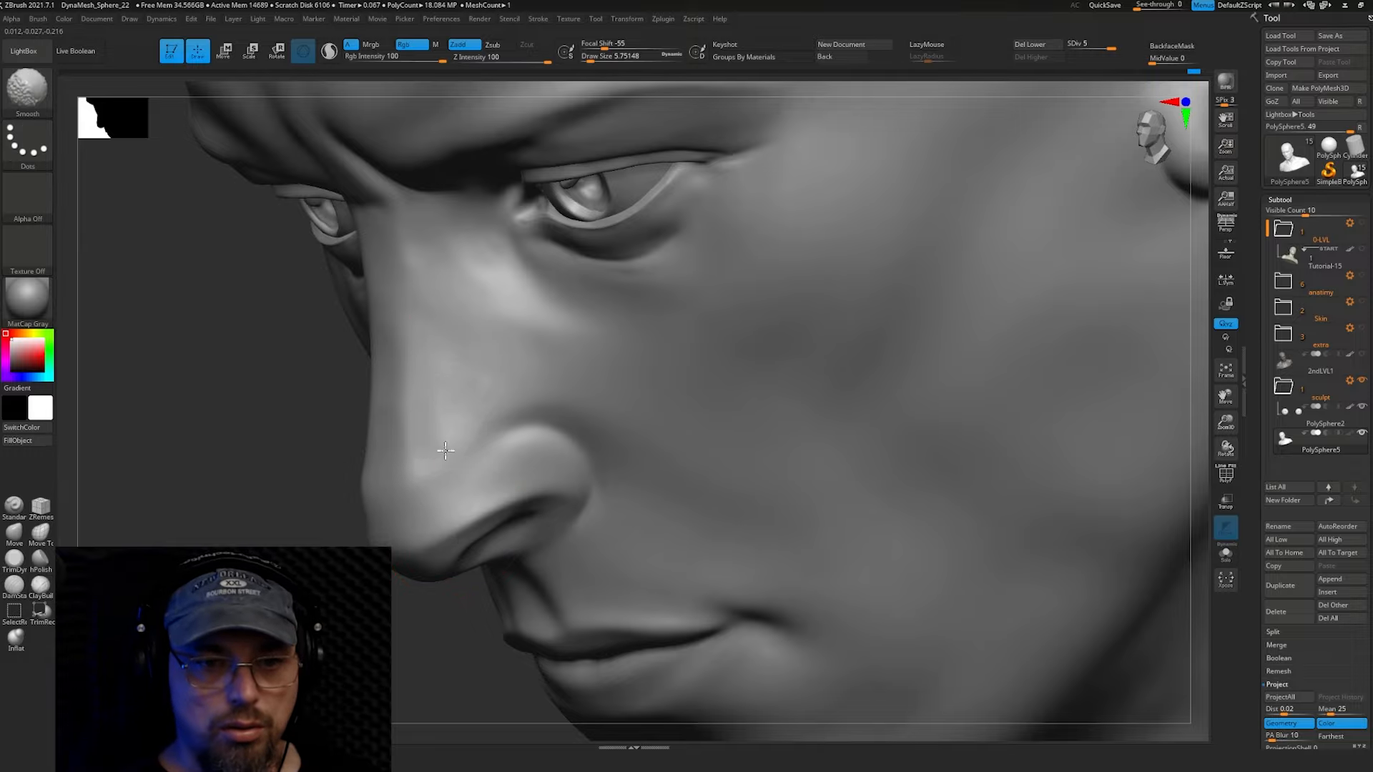
{"action": "mouse_move", "coordinate": [445, 449]}
{"action": "right_mouse_down"}
{"action": "mouse_move", "coordinate": [582, 373]}
{"action": "mouse_move", "coordinate": [444, 468]}
{"action": "right_mouse_up"}
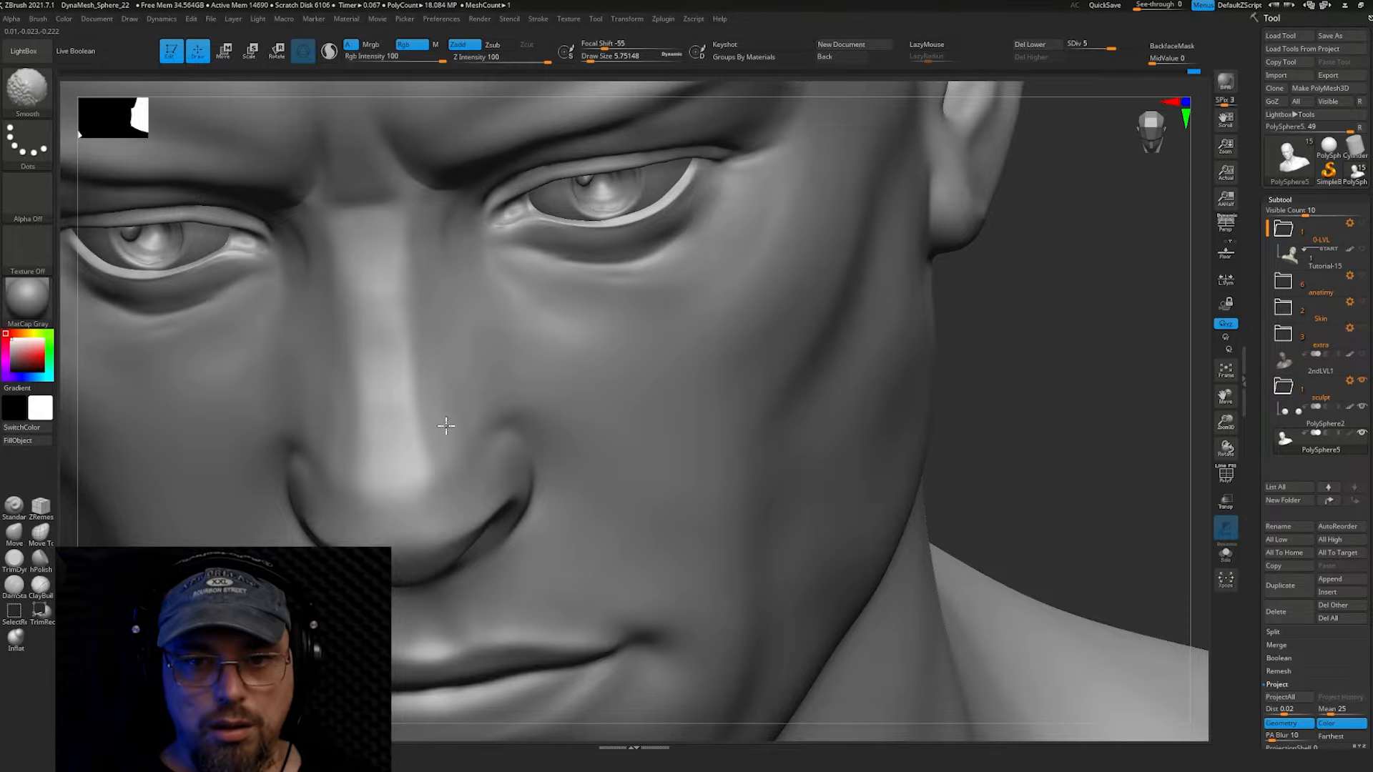
{"action": "left_click_drag", "start_coordinate": [357, 372], "coordinate": [373, 430], "text": "shift"}
Smooth the forehead above the brow and check the head from three-quarter and profile views
{"action": "mouse_move", "coordinate": [464, 335]}
{"action": "right_mouse_down", "text": "alt"}
{"action": "mouse_move", "coordinate": [444, 315]}
{"action": "mouse_move", "coordinate": [442, 275]}
{"action": "right_mouse_up", "text": "alt"}
{"action": "right_click_drag", "start_coordinate": [544, 358], "coordinate": [472, 336]}
{"action": "key", "text": "shift"}
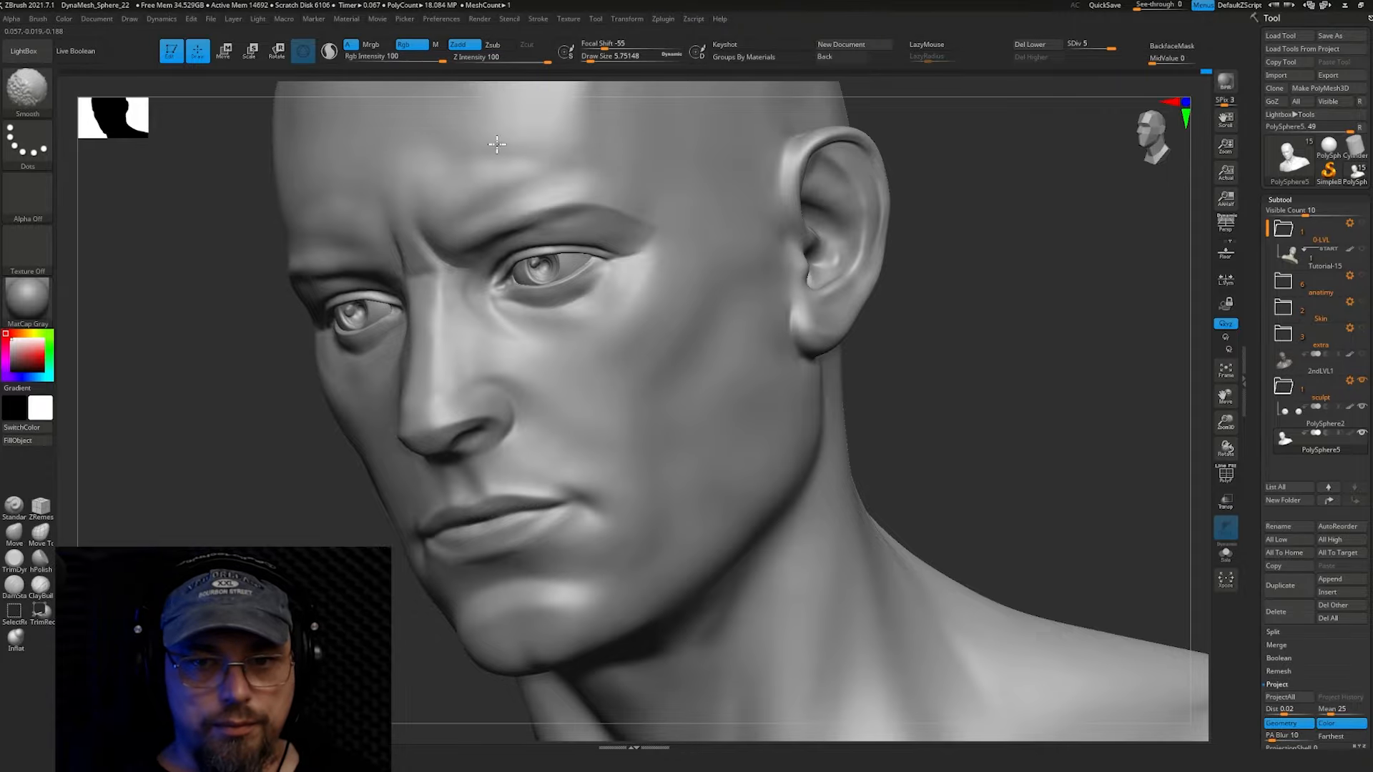
{"action": "left_click_drag", "start_coordinate": [497, 145], "coordinate": [465, 204], "text": "shift"}
{"action": "mouse_move", "coordinate": [464, 204]}
{"action": "right_mouse_down", "text": "alt"}
{"action": "mouse_move", "coordinate": [447, 189]}
{"action": "mouse_move", "coordinate": [450, 139]}
{"action": "right_mouse_up", "text": "alt"}
{"action": "mouse_move", "coordinate": [643, 243]}
{"action": "right_mouse_down"}
{"action": "mouse_move", "coordinate": [696, 277]}
{"action": "mouse_move", "coordinate": [800, 288]}
{"action": "mouse_move", "coordinate": [466, 346]}
{"action": "mouse_move", "coordinate": [460, 319]}
{"action": "right_mouse_up"}
{"action": "key", "text": "shift"}
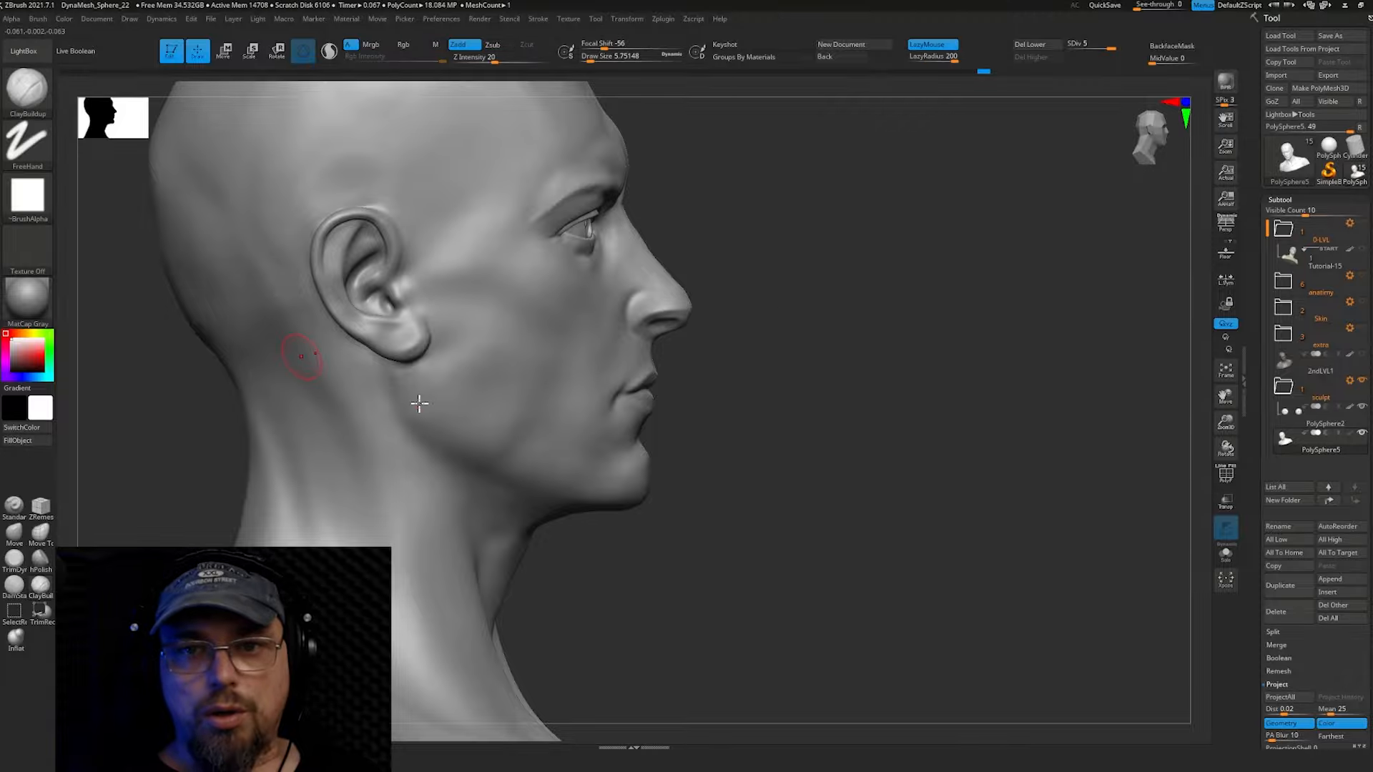
Carve the line between the lips with DamStandard at a draw size of about 2.19
{"action": "mouse_move", "coordinate": [420, 398]}
{"action": "right_mouse_down"}
{"action": "mouse_move", "coordinate": [429, 386]}
{"action": "mouse_move", "coordinate": [393, 389]}
{"action": "right_mouse_up"}
{"action": "key", "text": "s"}
{"action": "left_click_drag", "start_coordinate": [415, 359], "coordinate": [453, 359]}
{"action": "mouse_move", "coordinate": [453, 358]}
{"action": "right_mouse_down"}
{"action": "mouse_move", "coordinate": [505, 353]}
{"action": "mouse_move", "coordinate": [400, 387]}
{"action": "right_mouse_up"}
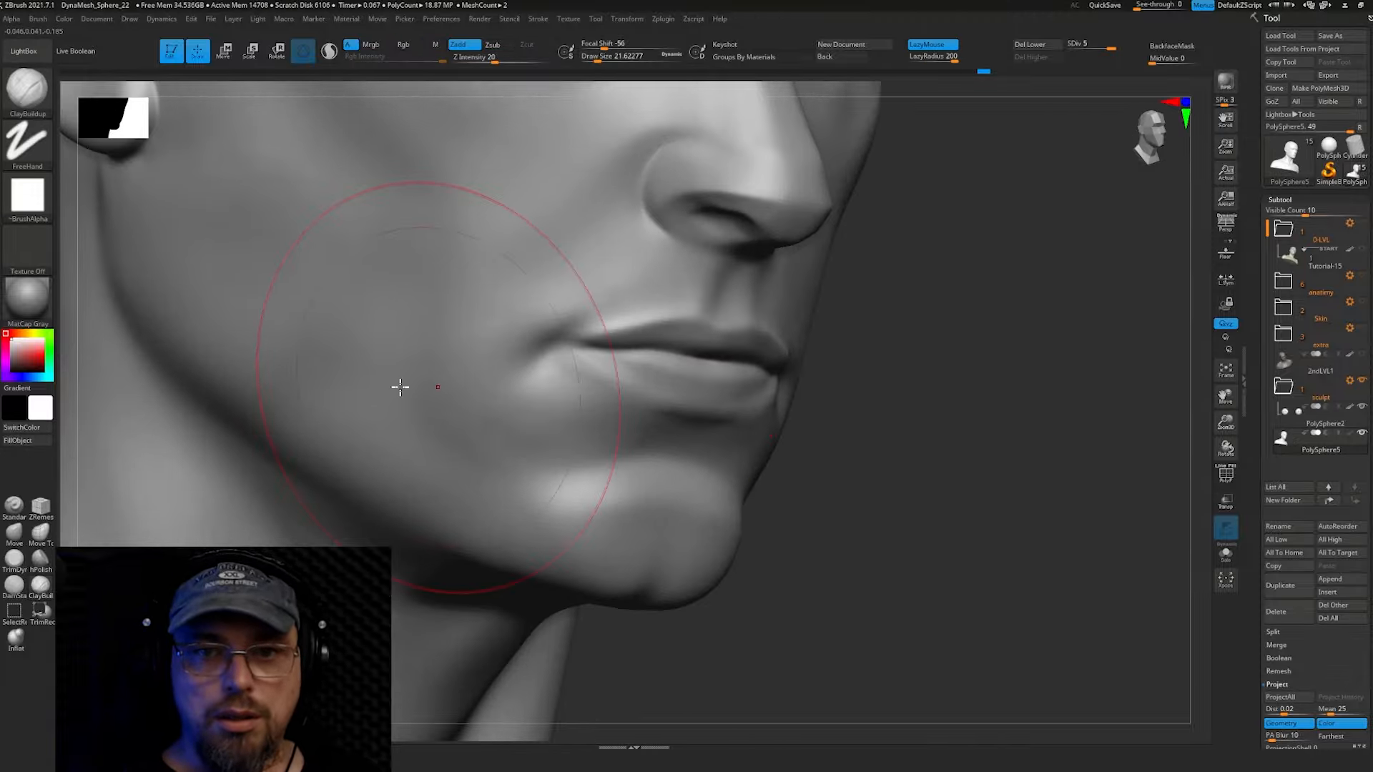
{"action": "left_click", "coordinate": [14, 586]}
{"action": "key", "text": "s"}
{"action": "left_click_drag", "start_coordinate": [591, 350], "coordinate": [582, 349]}
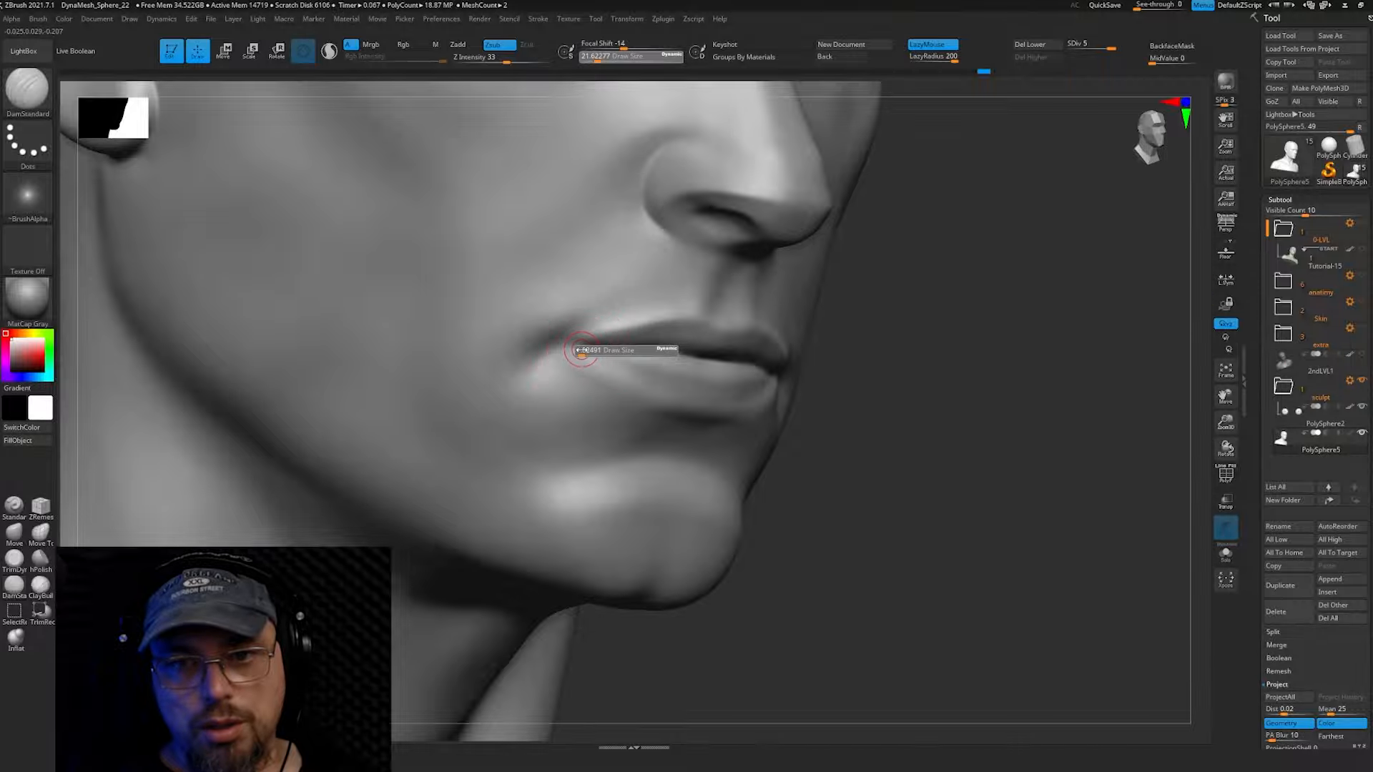
{"action": "mouse_move", "coordinate": [581, 350]}
{"action": "right_mouse_down"}
{"action": "mouse_move", "coordinate": [453, 346]}
{"action": "mouse_move", "coordinate": [453, 328]}
{"action": "mouse_move", "coordinate": [476, 358]}
{"action": "mouse_move", "coordinate": [407, 374]}
{"action": "right_mouse_up"}
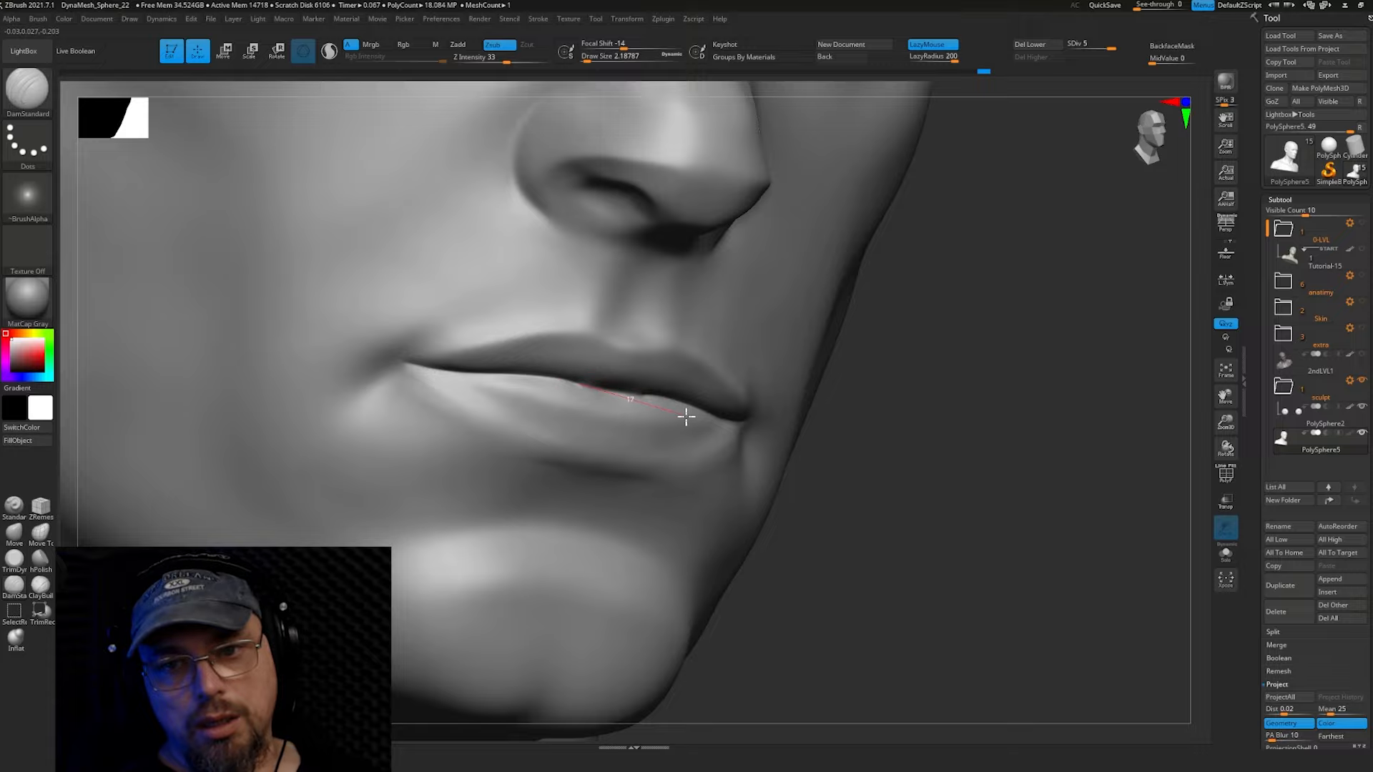
{"action": "left_click_drag", "start_coordinate": [714, 414], "coordinate": [758, 390]}
{"action": "mouse_move", "coordinate": [758, 390]}
{"action": "right_mouse_down", "text": "ctrl"}
{"action": "mouse_move", "coordinate": [652, 319]}
{"action": "mouse_move", "coordinate": [643, 286]}
{"action": "right_mouse_up", "text": "ctrl"}
{"action": "right_click_drag", "start_coordinate": [965, 393], "coordinate": [808, 401]}
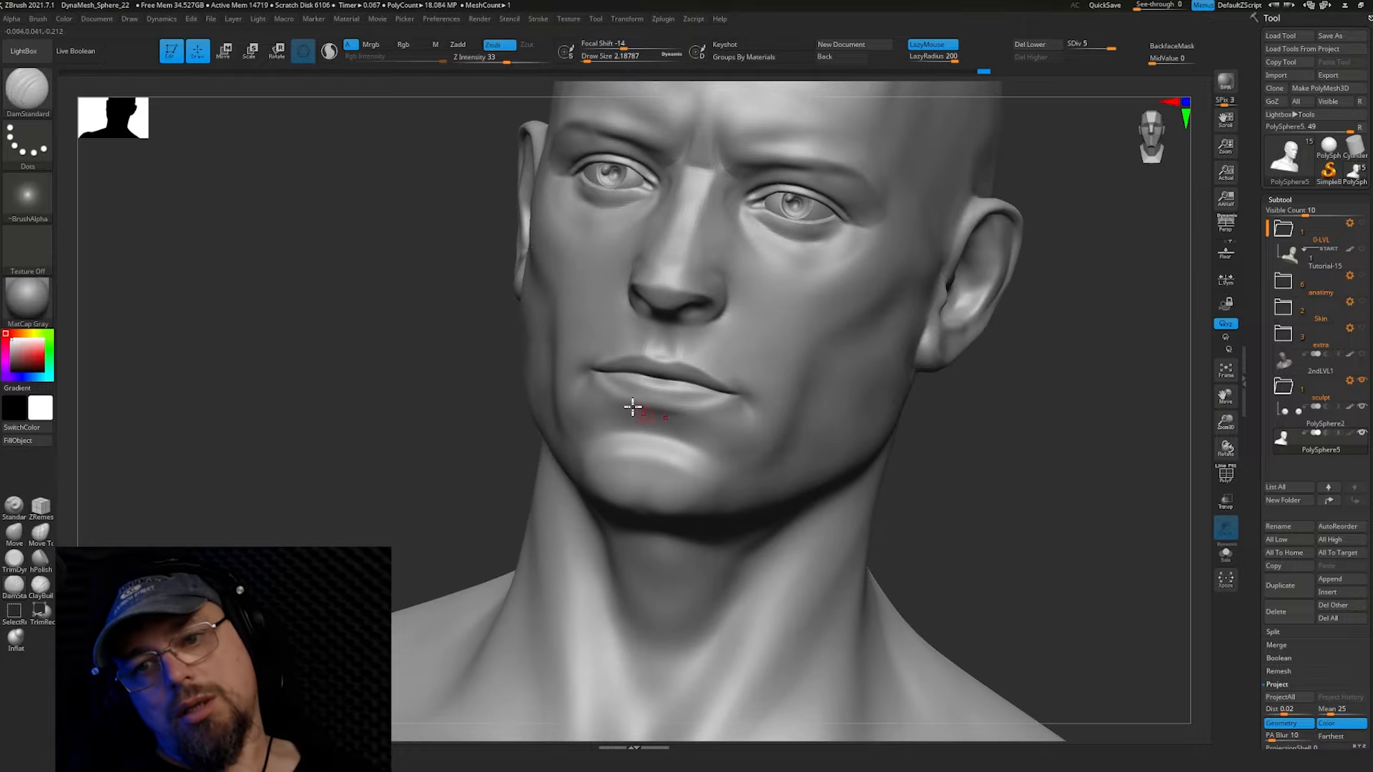
Deepen the crease running down from the mouth corner with DamStandard at a draw size of about 7.47 and smooth it
{"action": "right_click_drag", "start_coordinate": [631, 408], "coordinate": [643, 399], "text": "ctrl"}
{"action": "right_click_drag", "start_coordinate": [572, 363], "coordinate": [597, 447]}
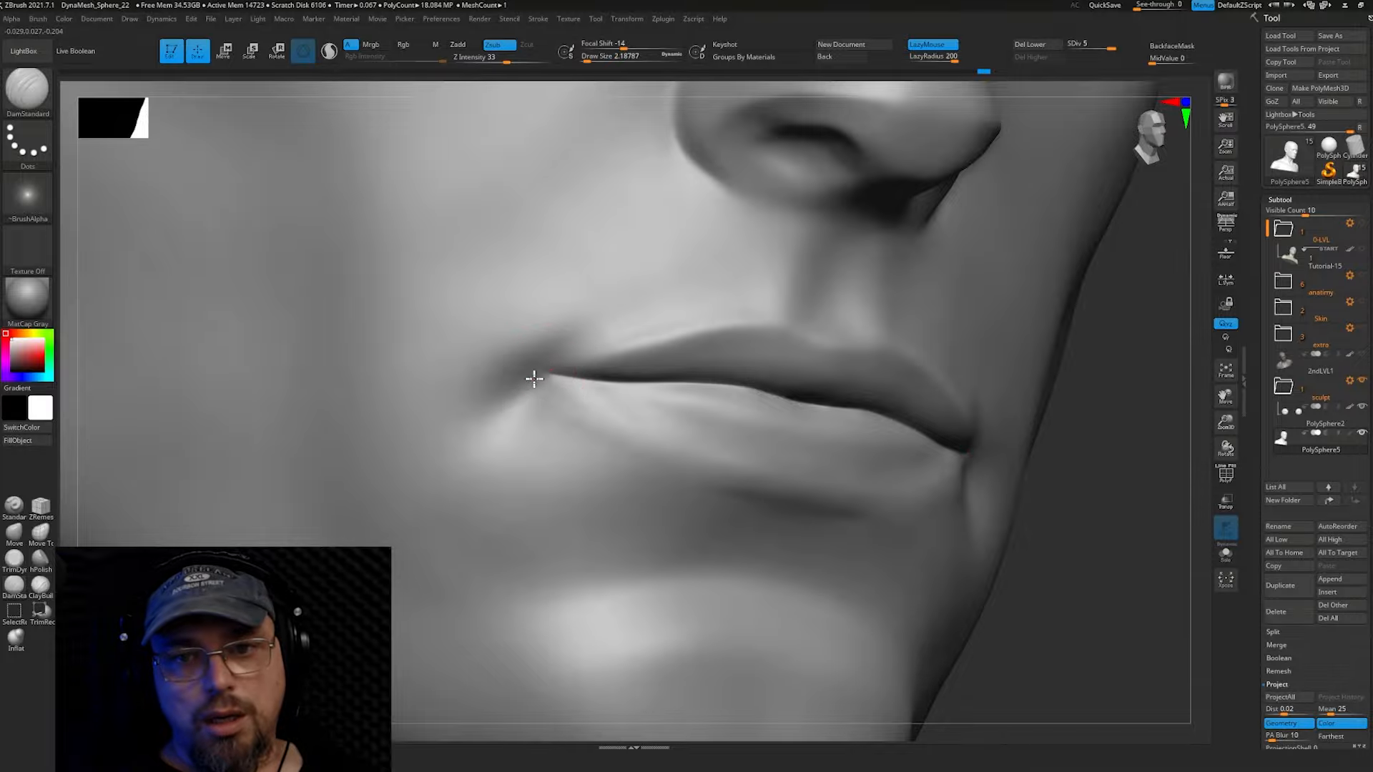
{"action": "key", "text": "s"}
{"action": "left_click_drag", "start_coordinate": [567, 375], "coordinate": [573, 374]}
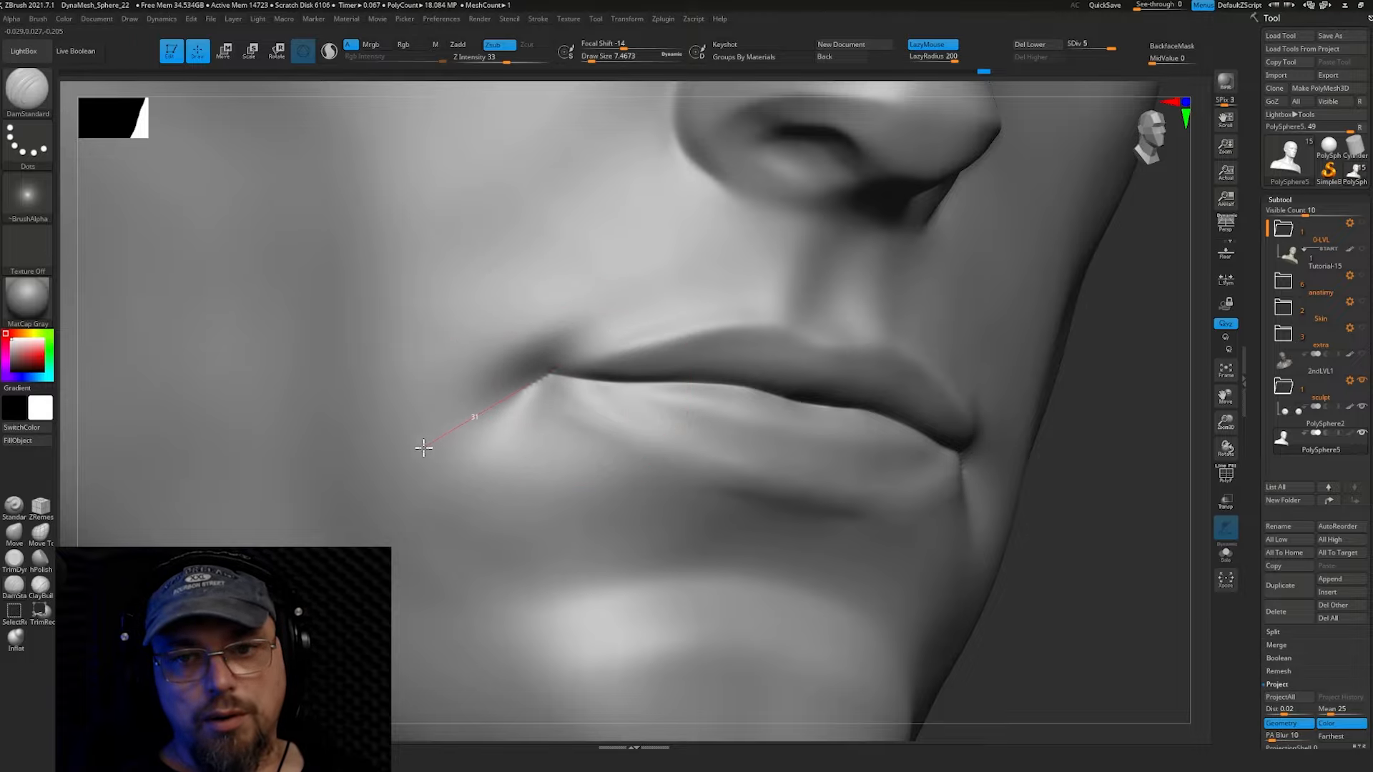
{"action": "left_click_drag", "start_coordinate": [423, 448], "coordinate": [422, 446]}
{"action": "left_click_drag", "start_coordinate": [563, 362], "coordinate": [525, 382]}
{"action": "left_click_drag", "start_coordinate": [444, 438], "coordinate": [410, 462]}
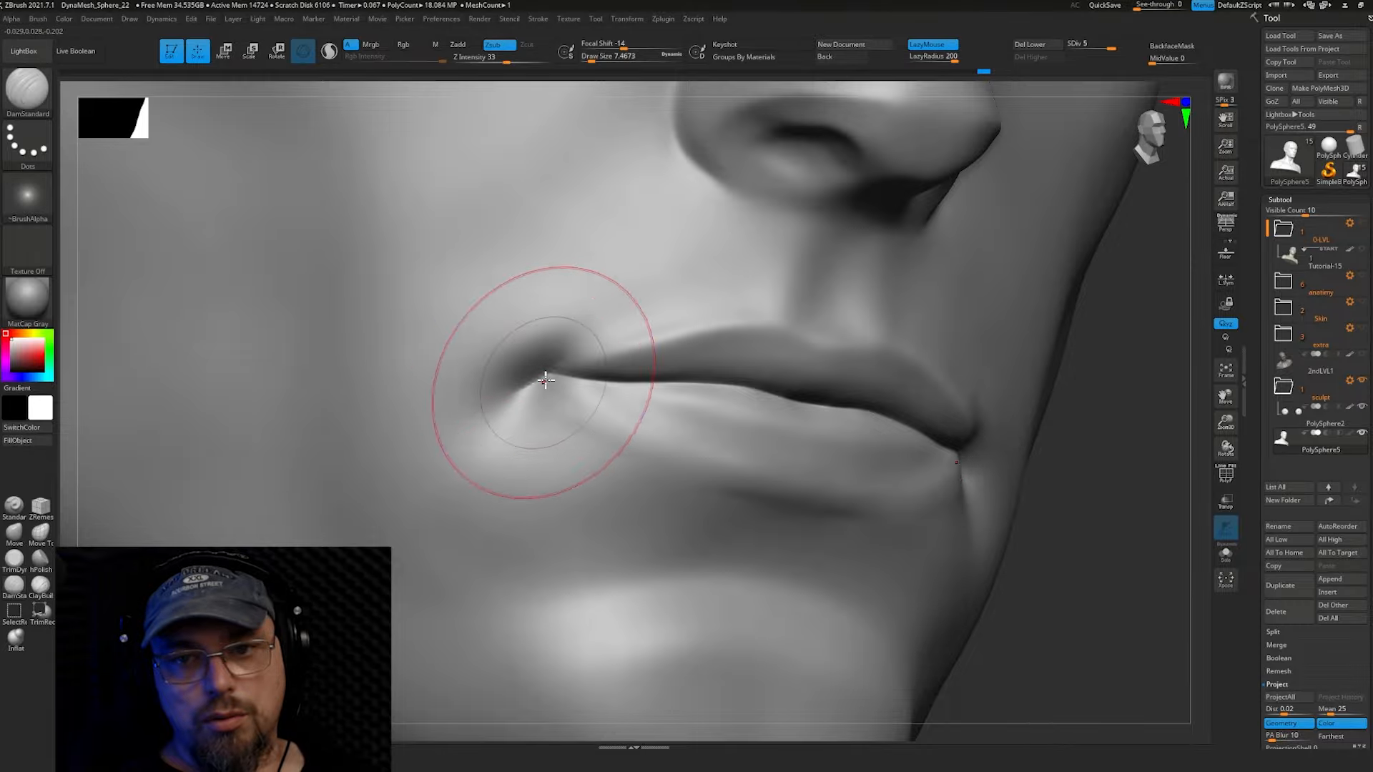
{"action": "mouse_move", "coordinate": [542, 381]}
{"action": "left_mouse_down", "text": "shift"}
{"action": "mouse_move", "coordinate": [521, 386]}
{"action": "mouse_move", "coordinate": [576, 358]}
{"action": "left_mouse_up", "text": "shift"}
{"action": "mouse_move", "coordinate": [588, 369]}
{"action": "right_mouse_down", "text": "ctrl"}
{"action": "mouse_move", "coordinate": [951, 389]}
{"action": "mouse_move", "coordinate": [841, 355]}
{"action": "right_mouse_up", "text": "ctrl"}
{"action": "right_click_drag", "start_coordinate": [655, 396], "coordinate": [526, 396]}
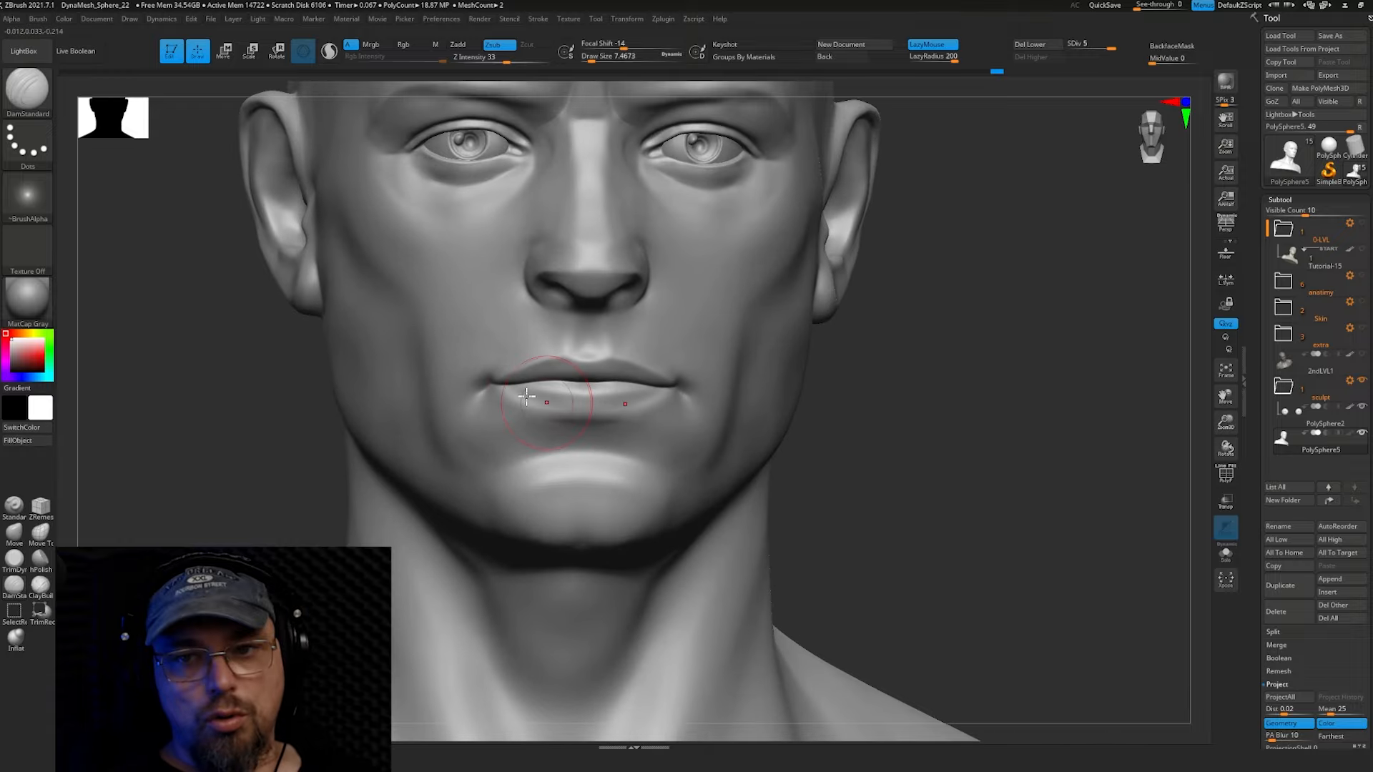
Choose the Move brush and set its draw size to about 18.97 for the mouth corner
{"action": "left_click", "coordinate": [14, 533]}
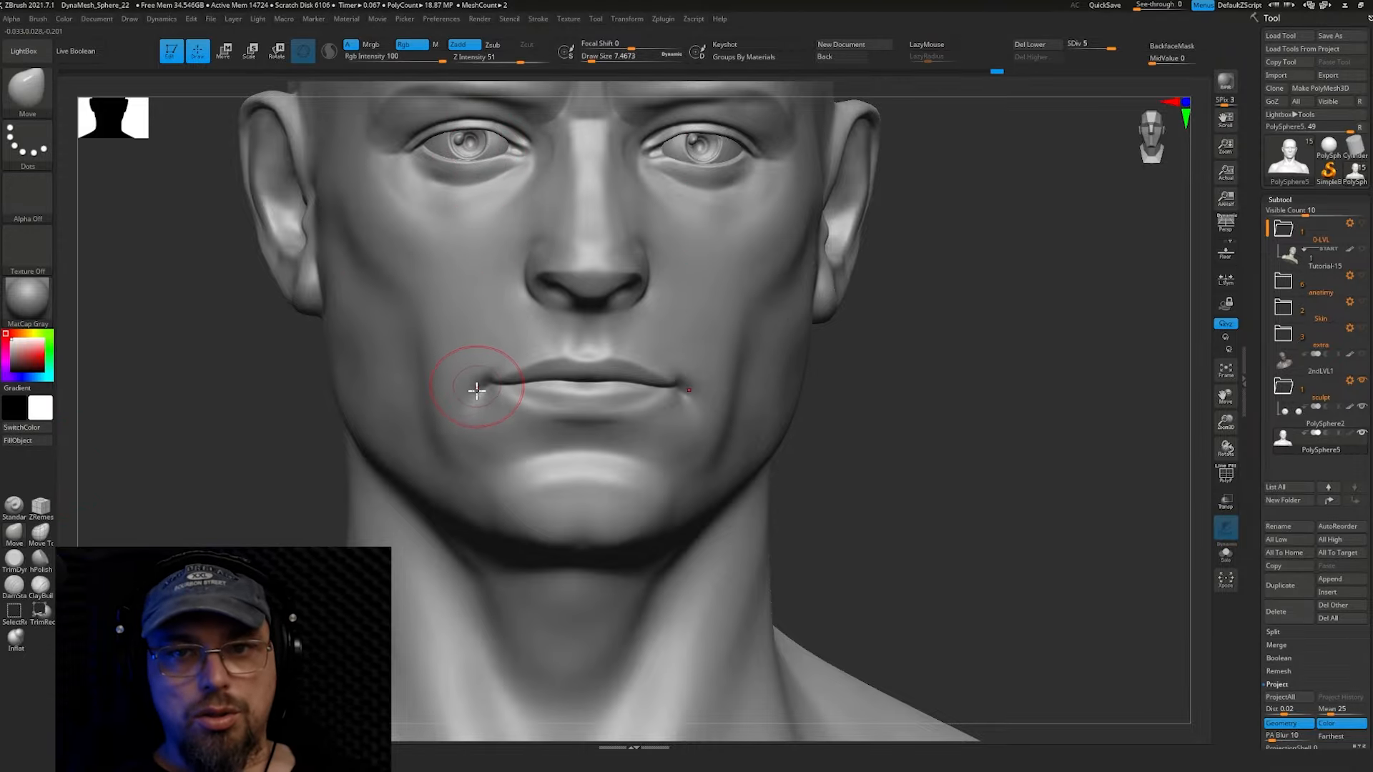
{"action": "key", "text": "shift"}
{"action": "key", "text": "s"}
{"action": "left_click_drag", "start_coordinate": [507, 381], "coordinate": [497, 384]}
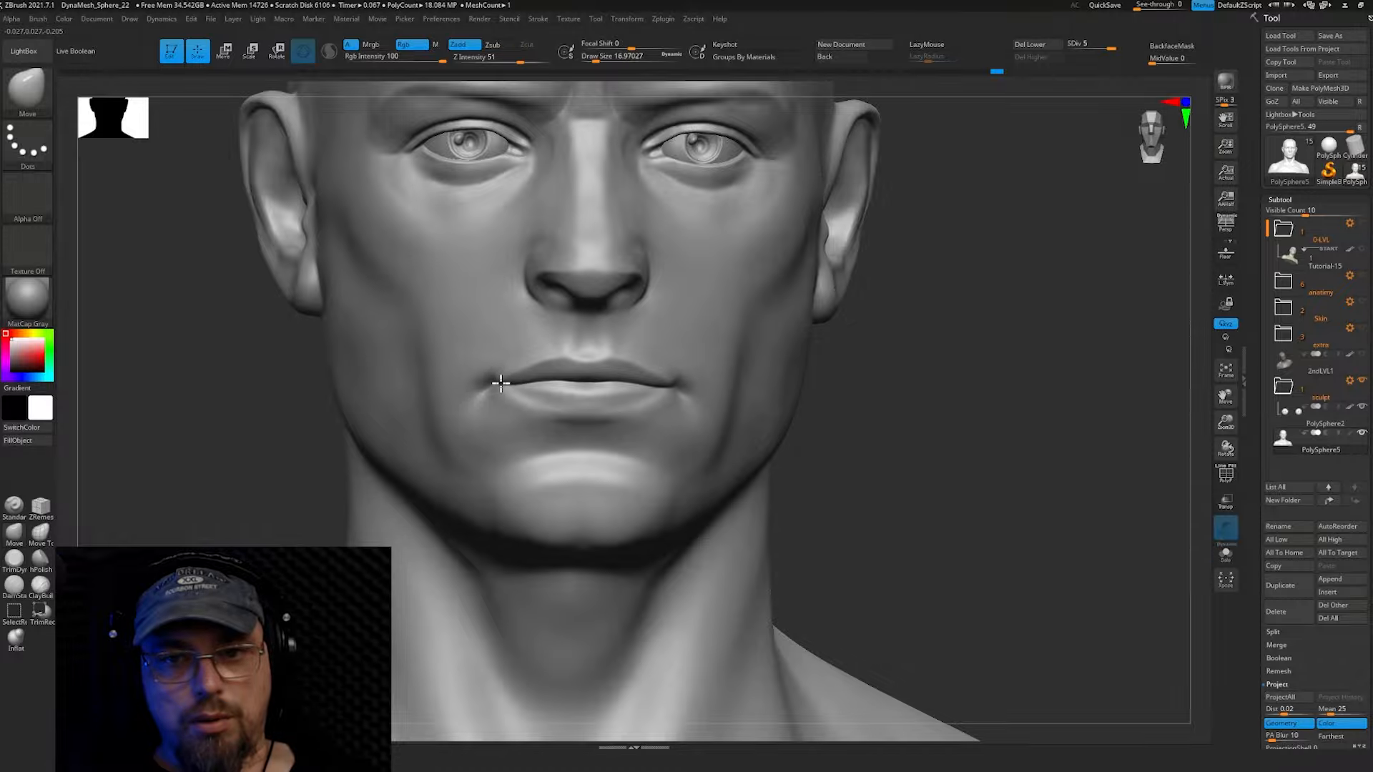
Smooth the skin at the outer corner of the eye
{"action": "mouse_move", "coordinate": [947, 414]}
{"action": "left_mouse_down"}
{"action": "mouse_move", "coordinate": [901, 393]}
{"action": "mouse_move", "coordinate": [864, 398]}
{"action": "mouse_move", "coordinate": [904, 383]}
{"action": "mouse_move", "coordinate": [914, 414]}
{"action": "mouse_move", "coordinate": [564, 461]}
{"action": "left_mouse_up"}
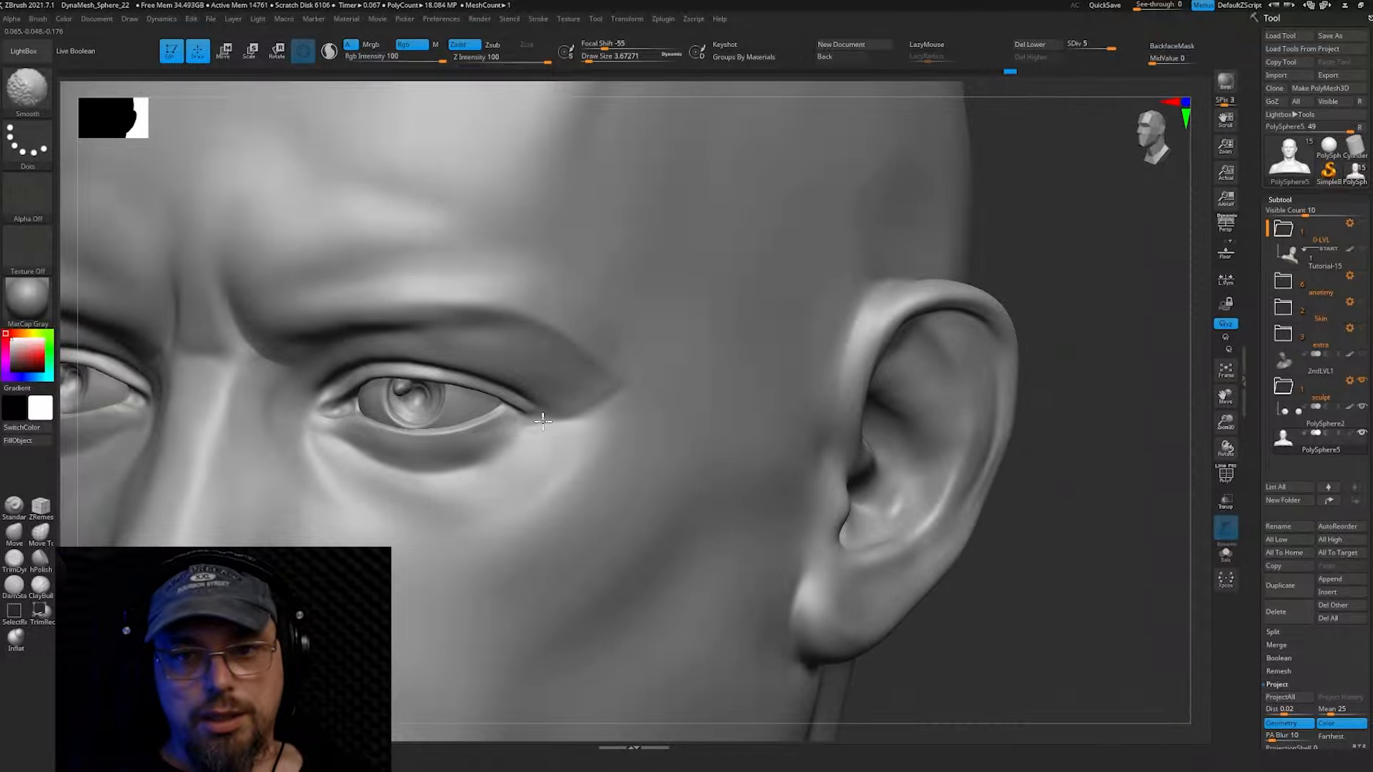
{"action": "left_click_drag", "start_coordinate": [542, 422], "coordinate": [535, 413], "text": "shift"}
Set the DamStandard draw size to about 1.3 and undo the last stroke below the lower eyelid
{"action": "mouse_move", "coordinate": [535, 412]}
{"action": "right_mouse_down"}
{"action": "mouse_move", "coordinate": [558, 376]}
{"action": "mouse_move", "coordinate": [585, 384]}
{"action": "mouse_move", "coordinate": [576, 390]}
{"action": "right_mouse_up"}
{"action": "key", "text": "s"}
{"action": "left_click_drag", "start_coordinate": [471, 390], "coordinate": [397, 392]}
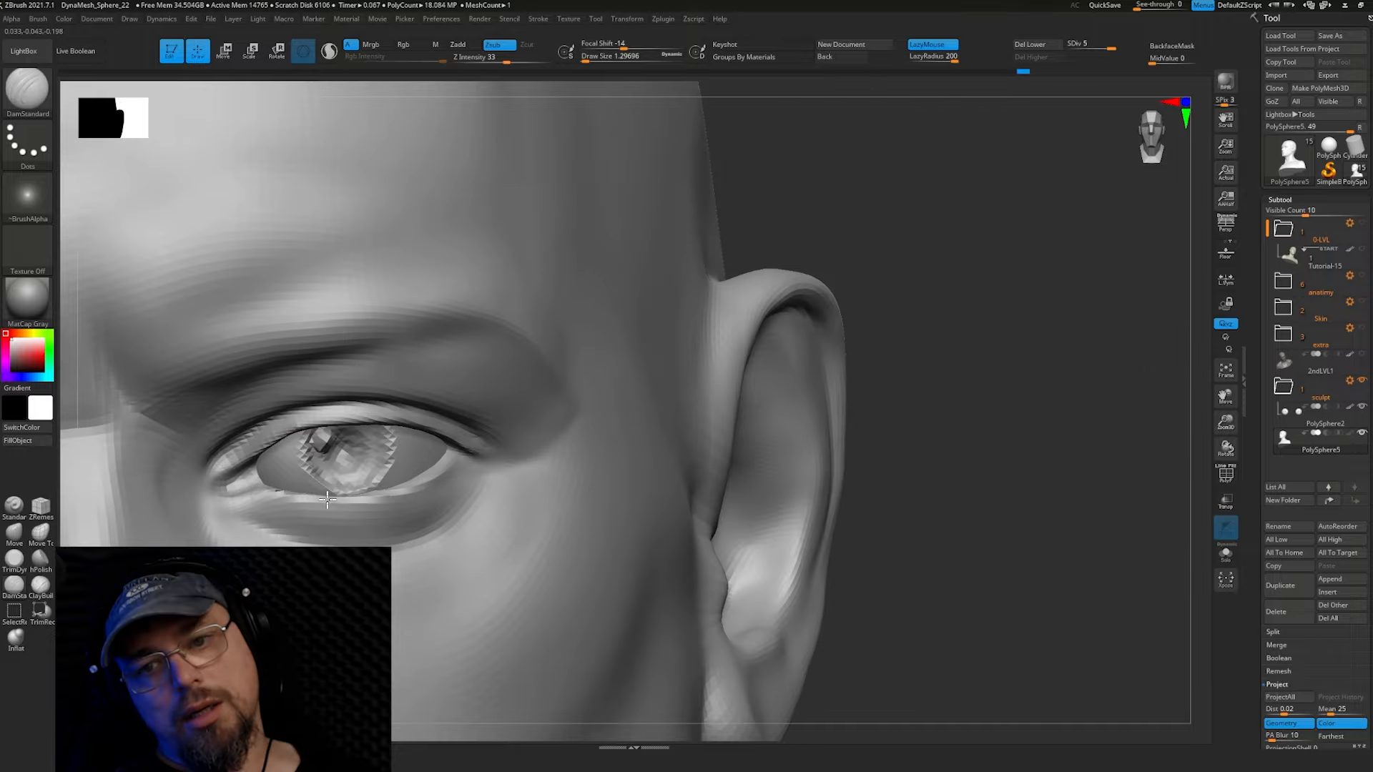
{"action": "left_click_drag", "start_coordinate": [450, 525], "coordinate": [452, 526]}
{"action": "key", "text": "ctrl+z"}
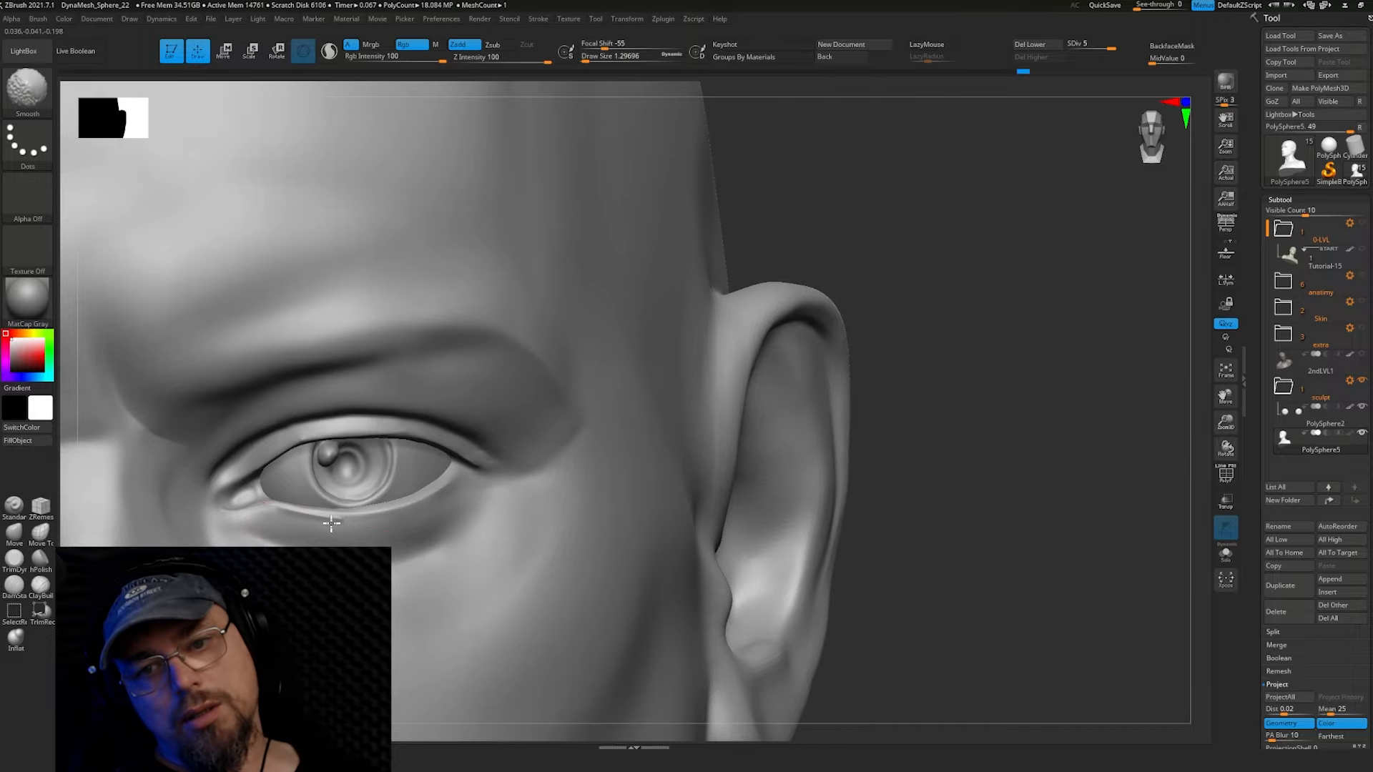